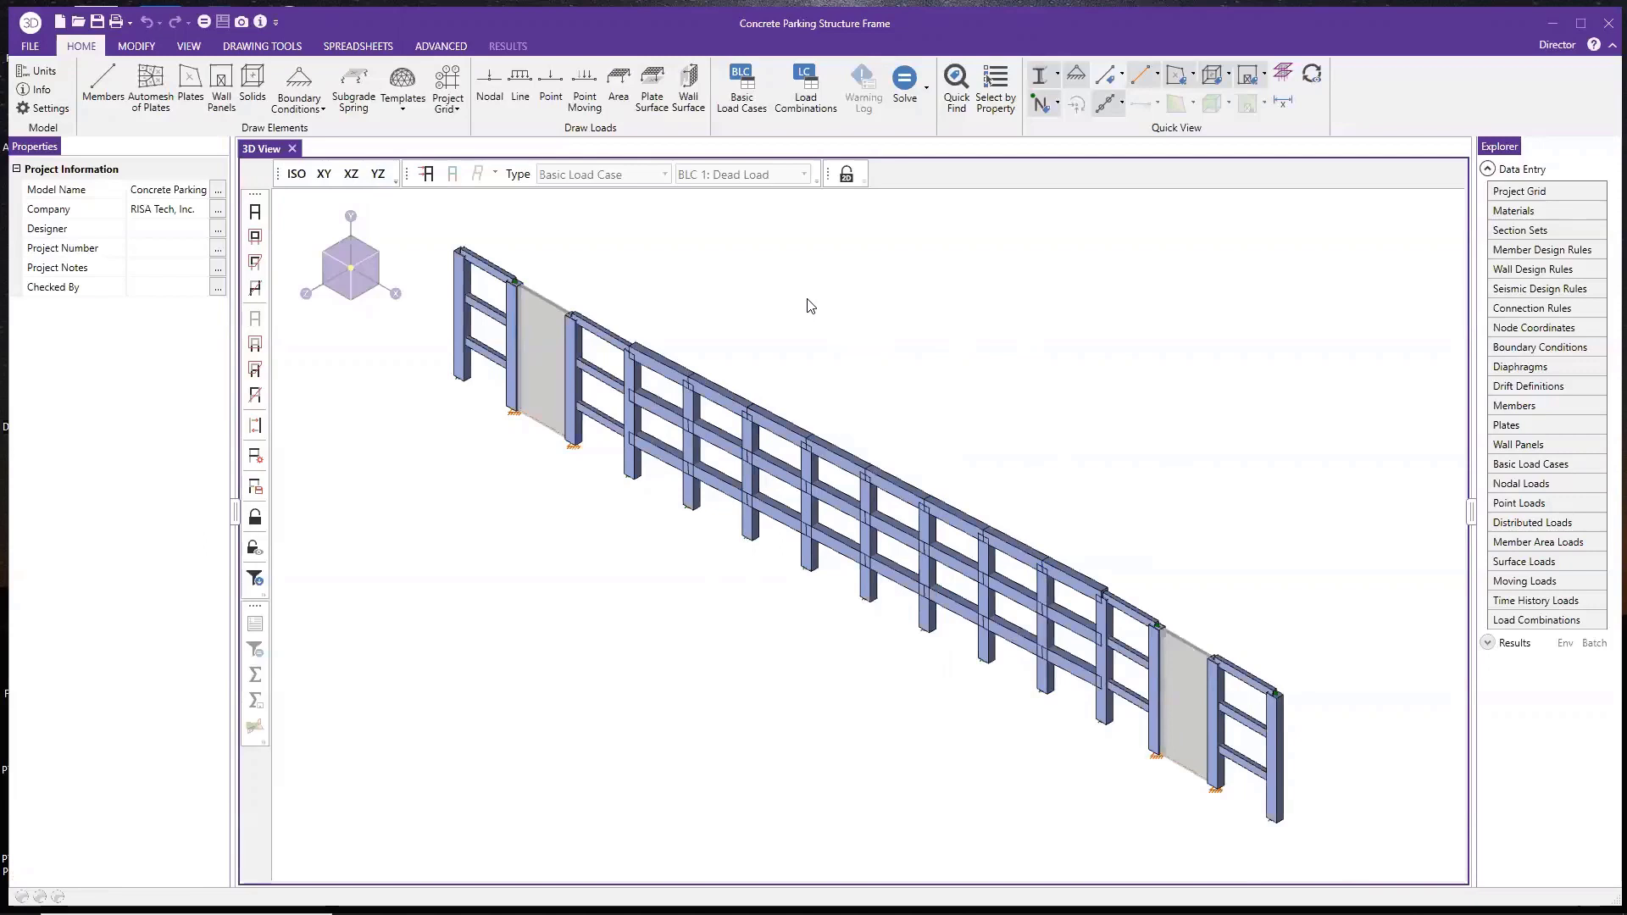
In the model settings, set the concrete design code to ACI 318-14
left_click(47, 108)
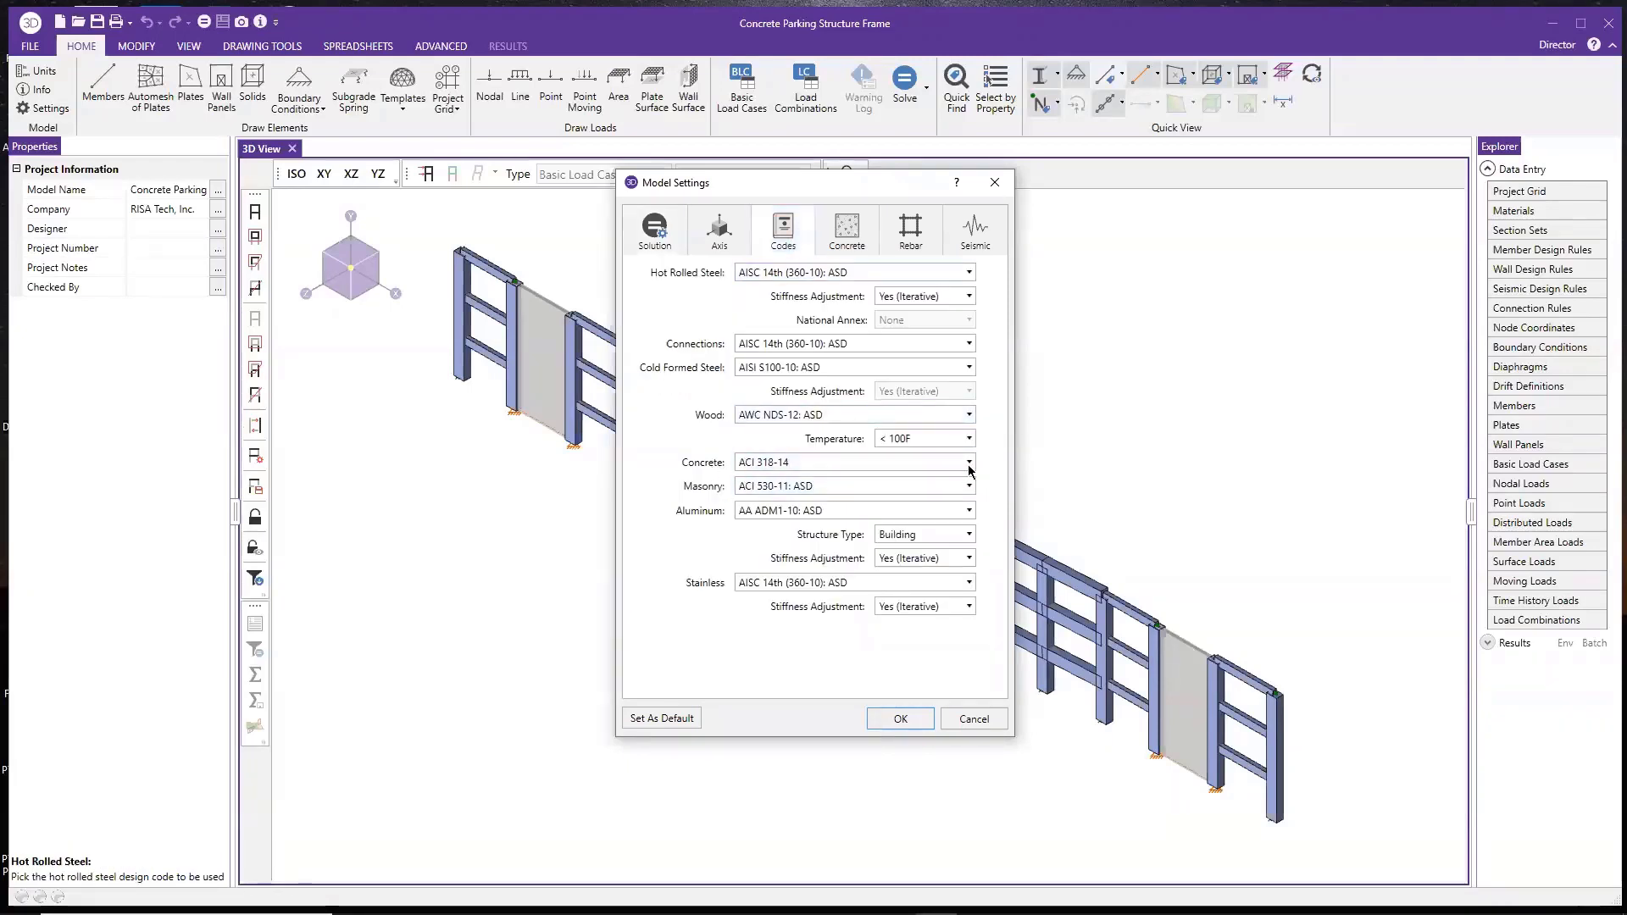
left_click(956, 468)
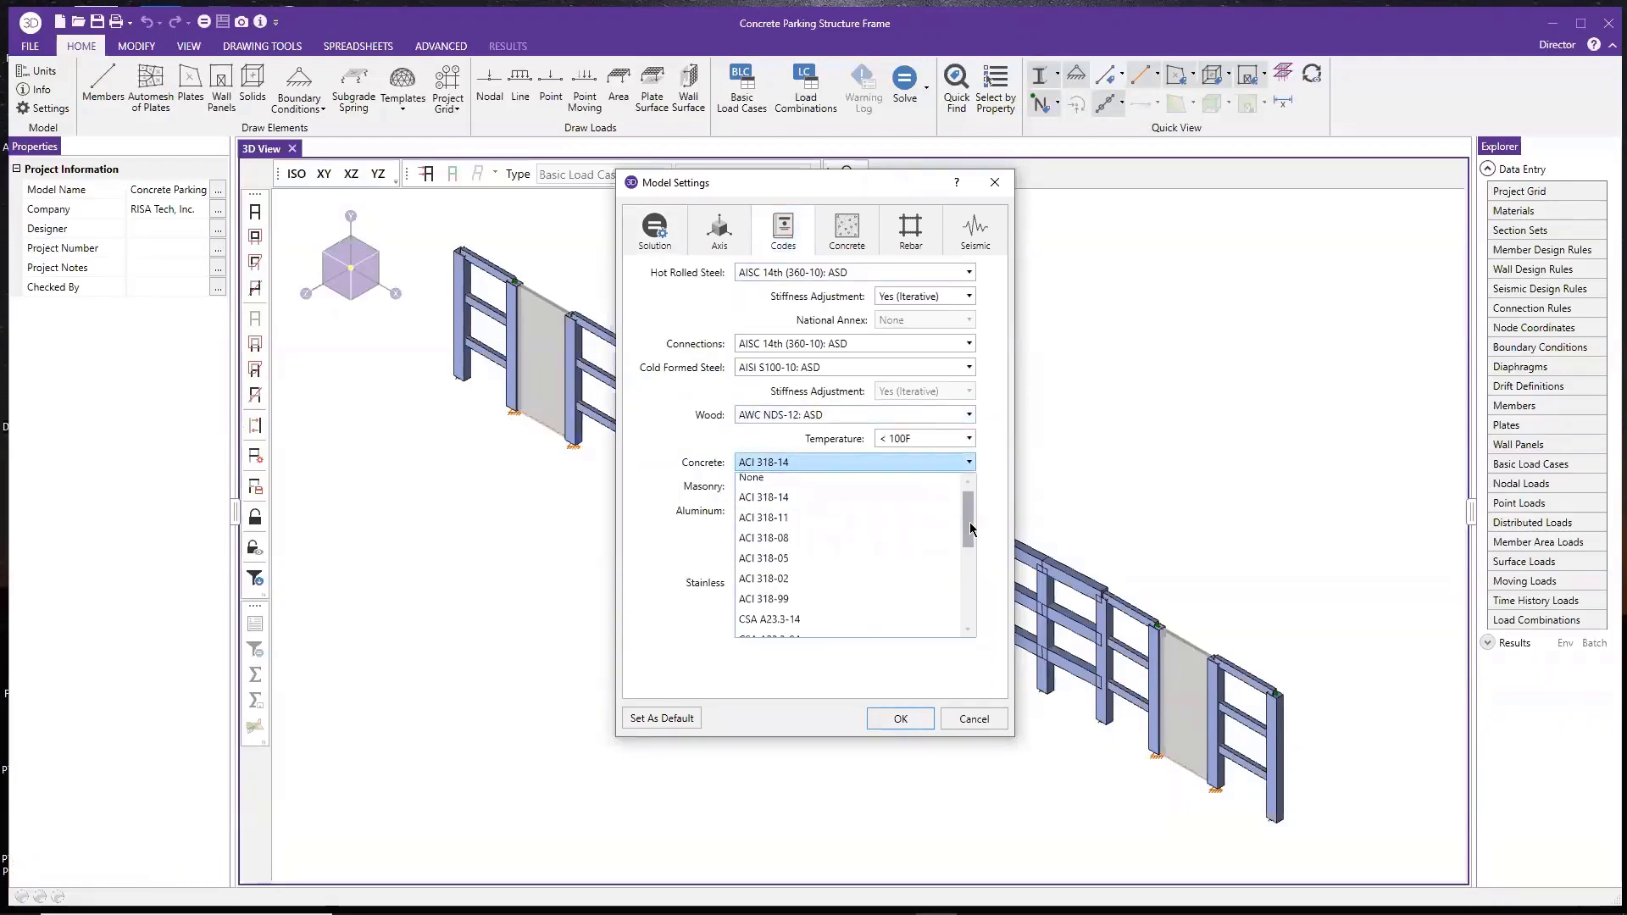
left_click_drag(971, 531, 978, 597)
scroll(932, 534, "up", 5)
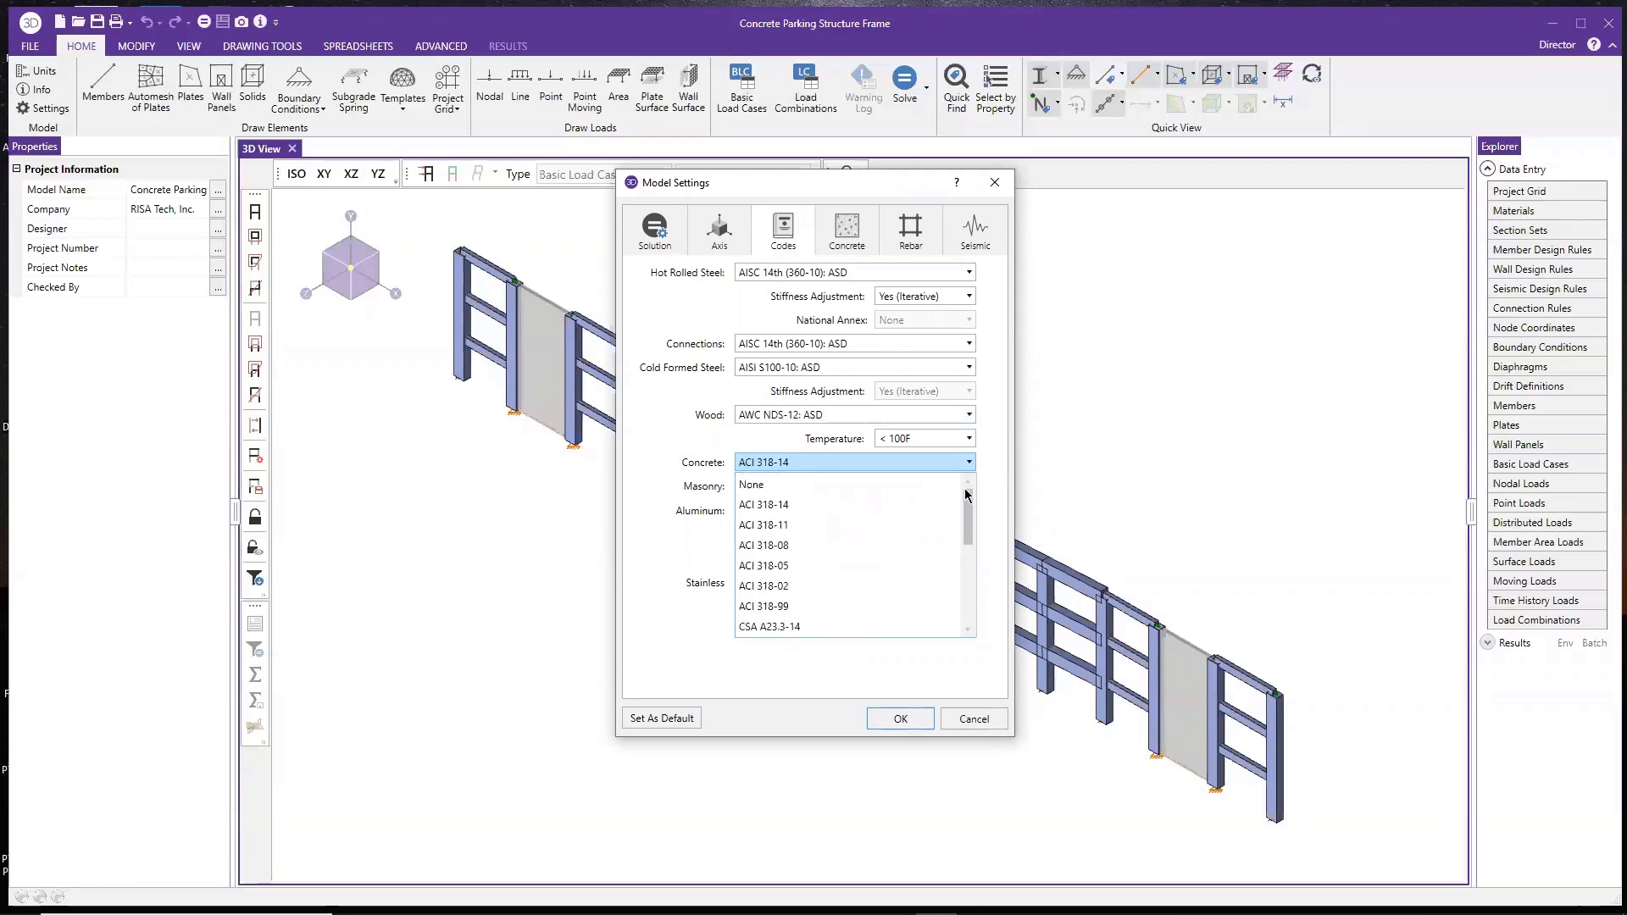
left_click(807, 505)
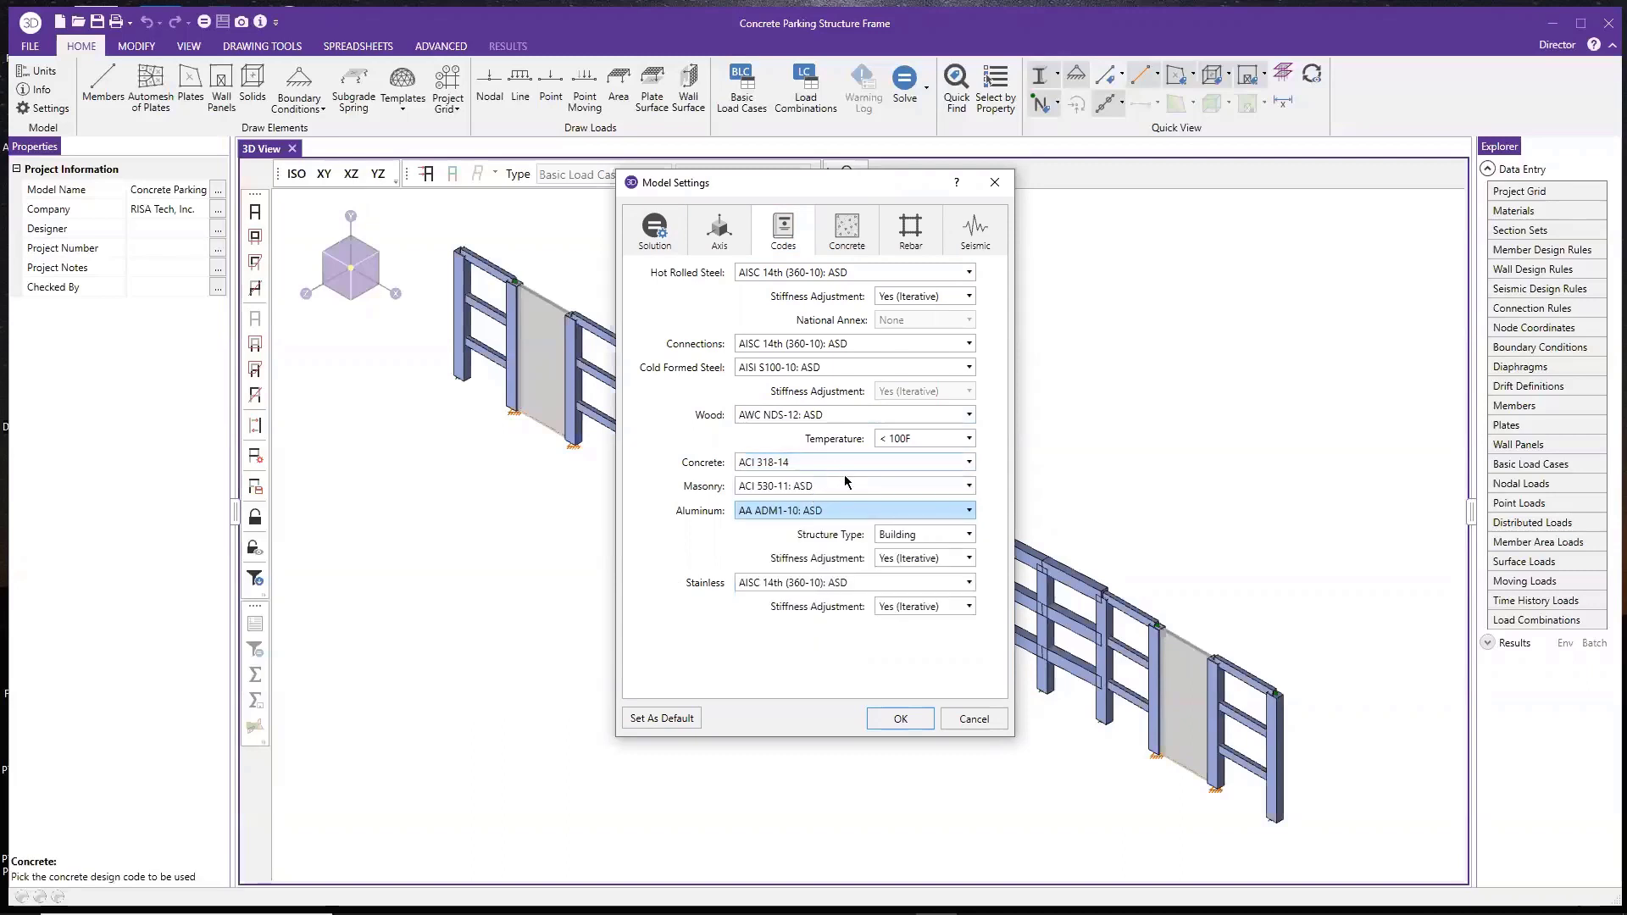
Review the concrete design settings, checking the column analysis methodology and compression stress block options, and close the settings without changes
left_click(847, 246)
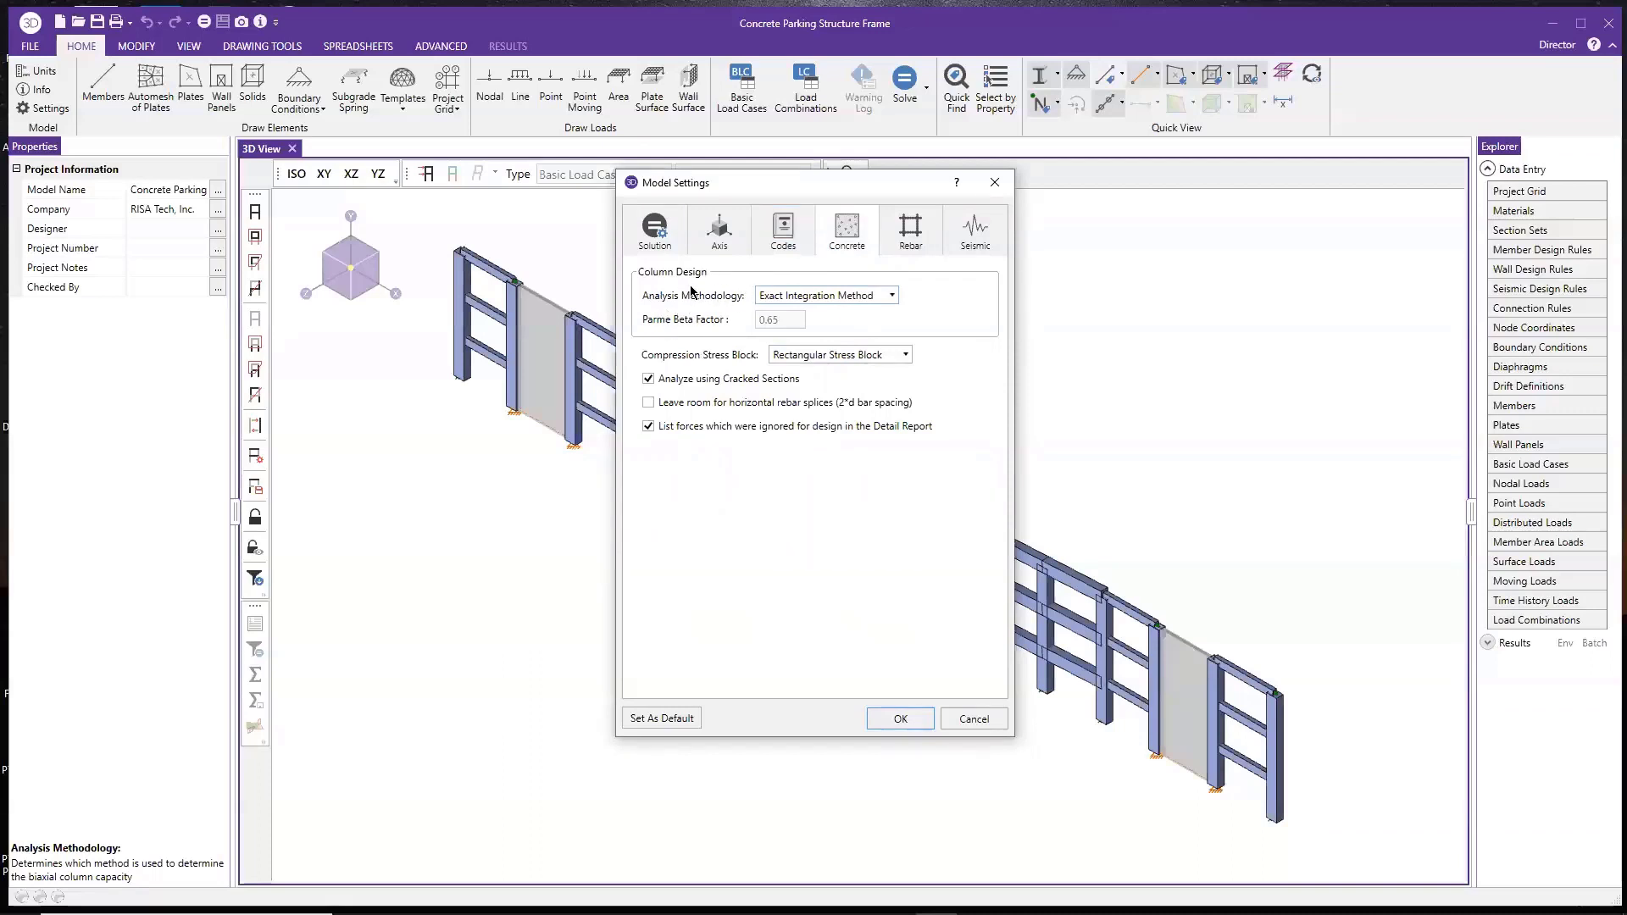
left_click(891, 298)
left_click(938, 298)
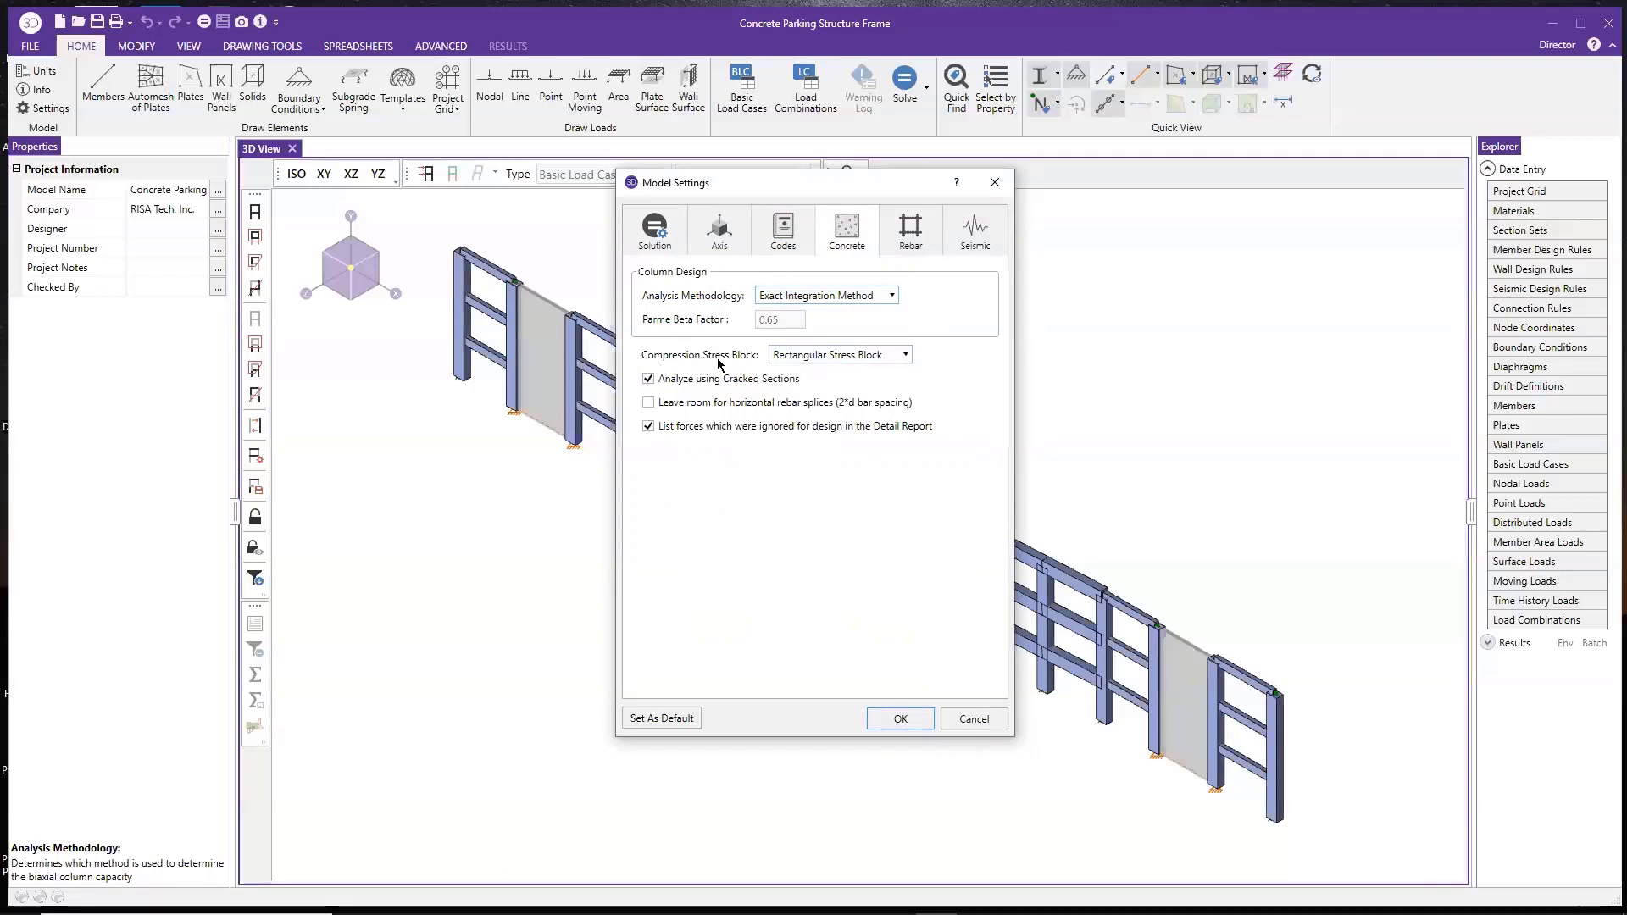
left_click(896, 355)
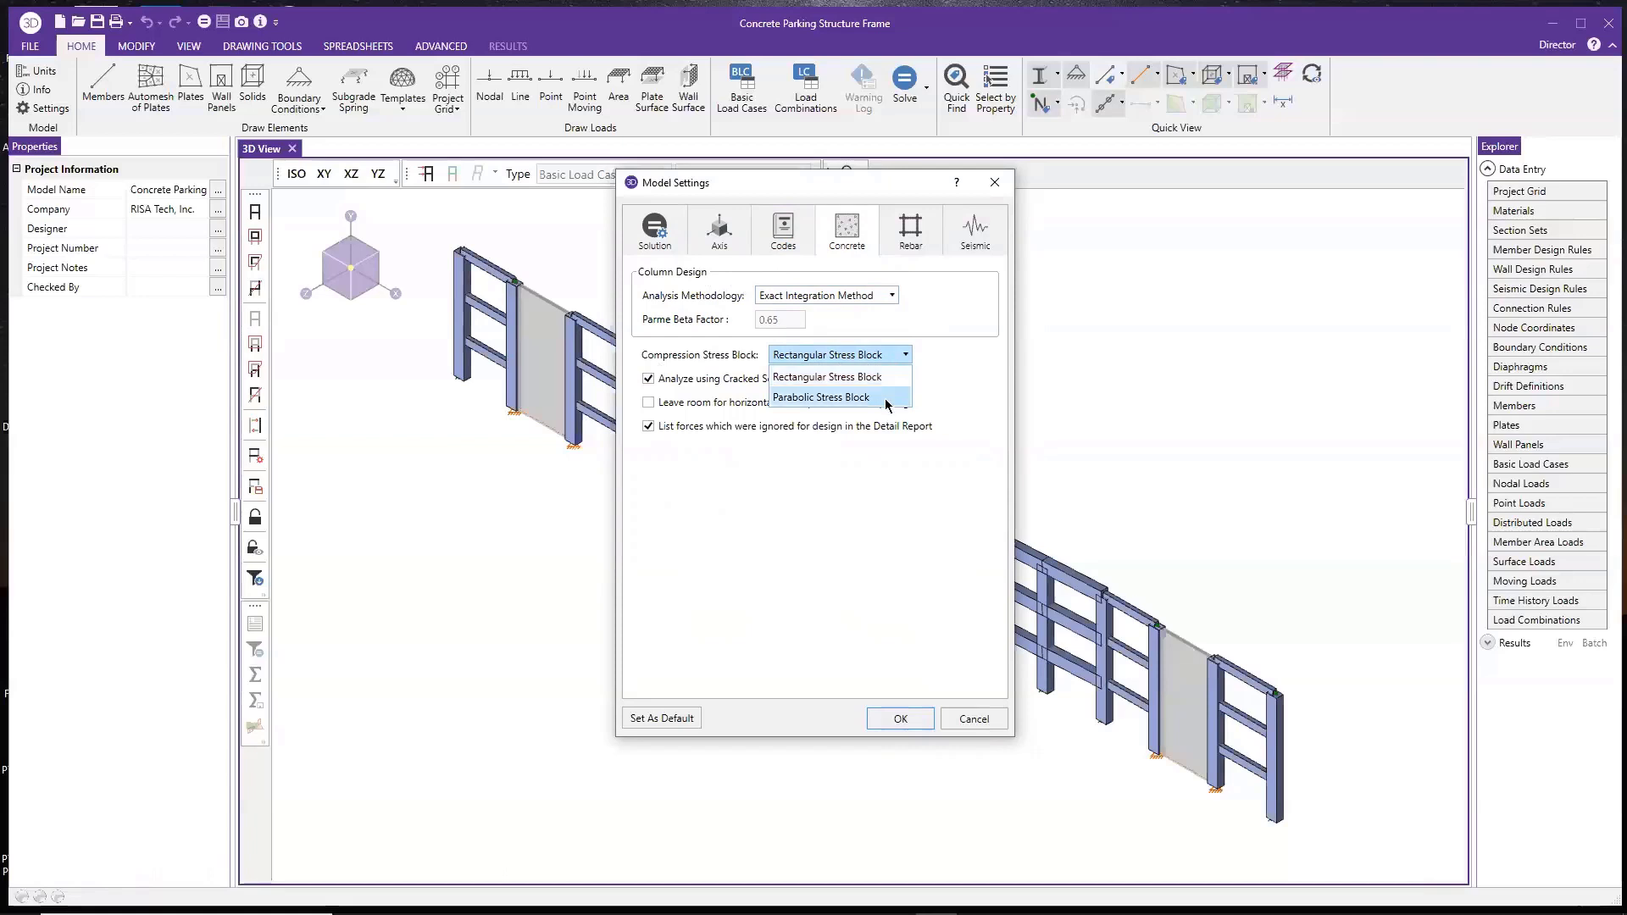
left_click(954, 384)
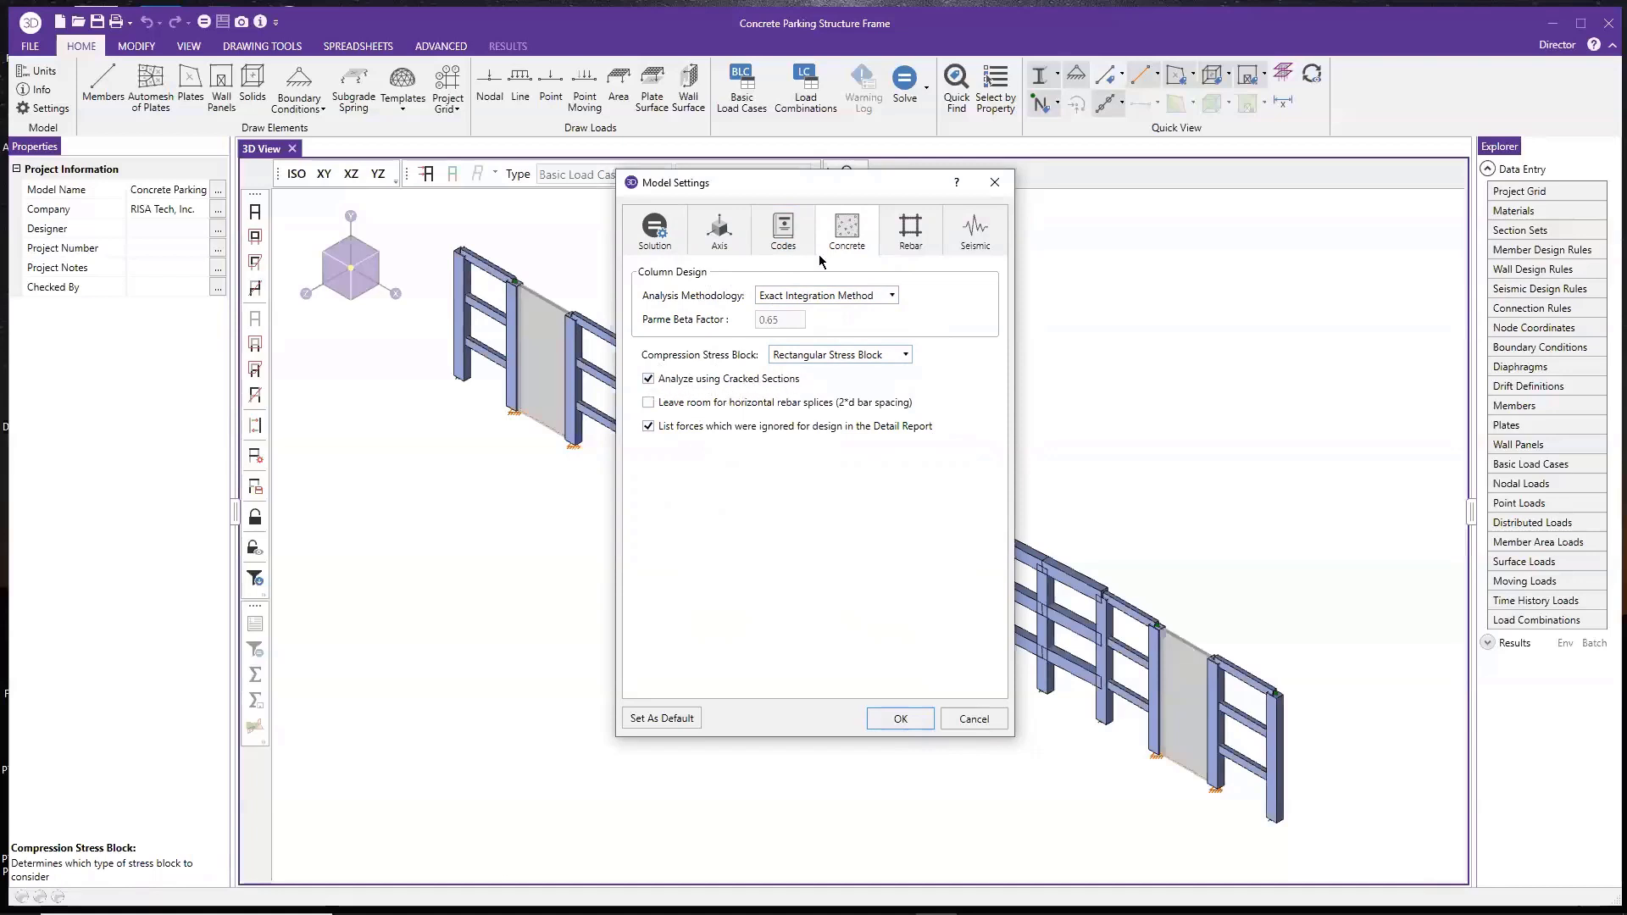
left_click_drag(856, 188, 657, 227)
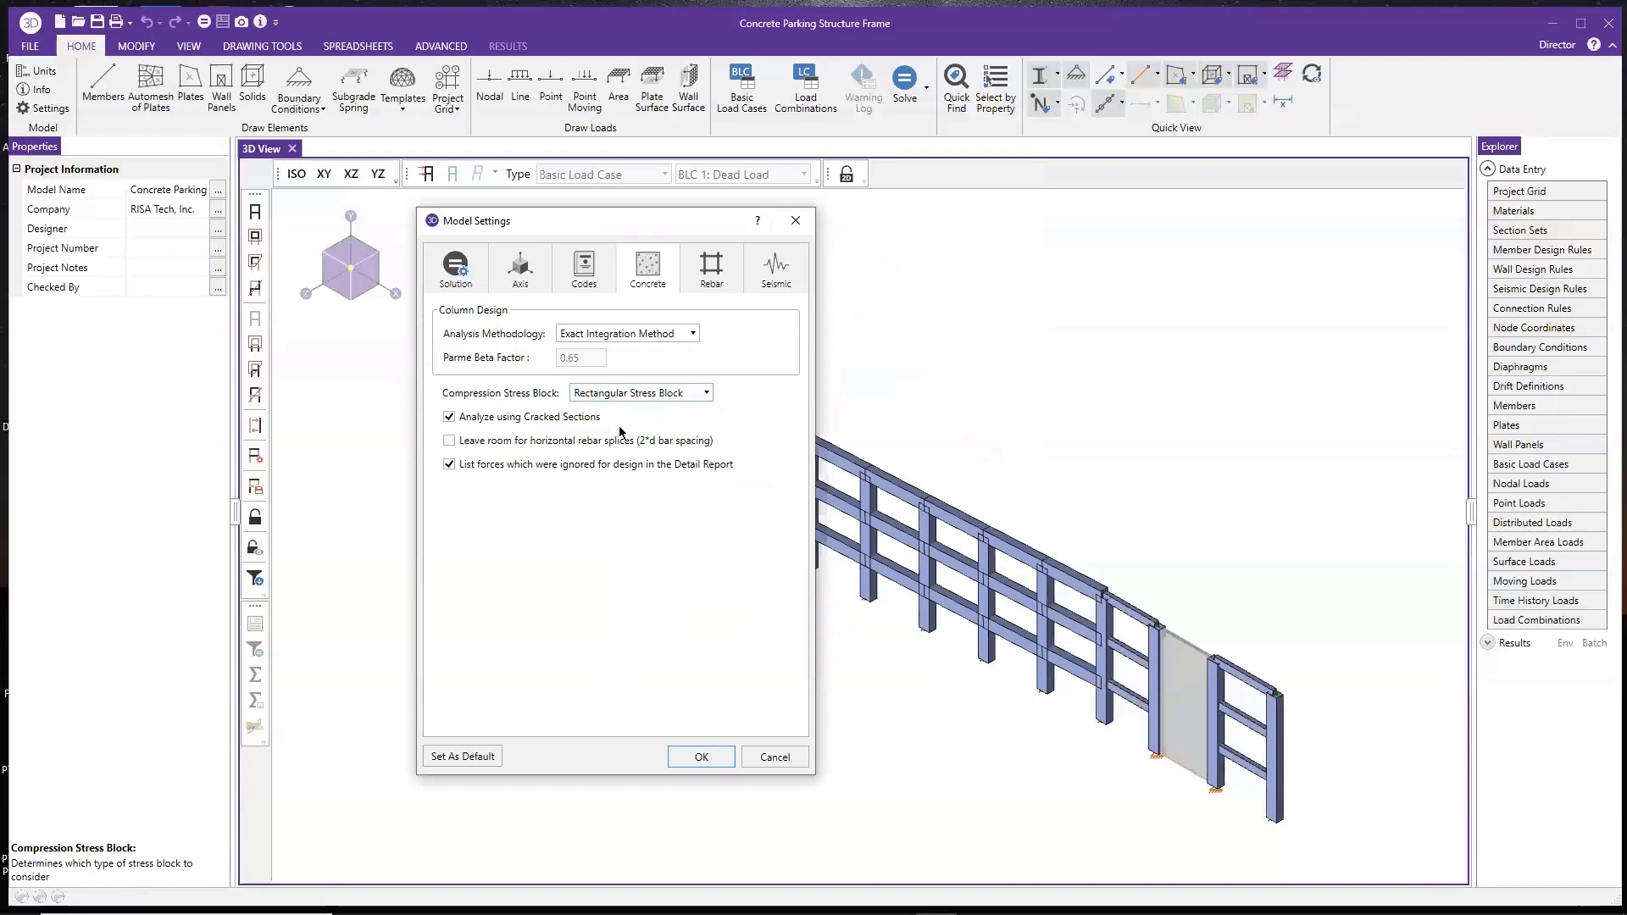
left_click(796, 226)
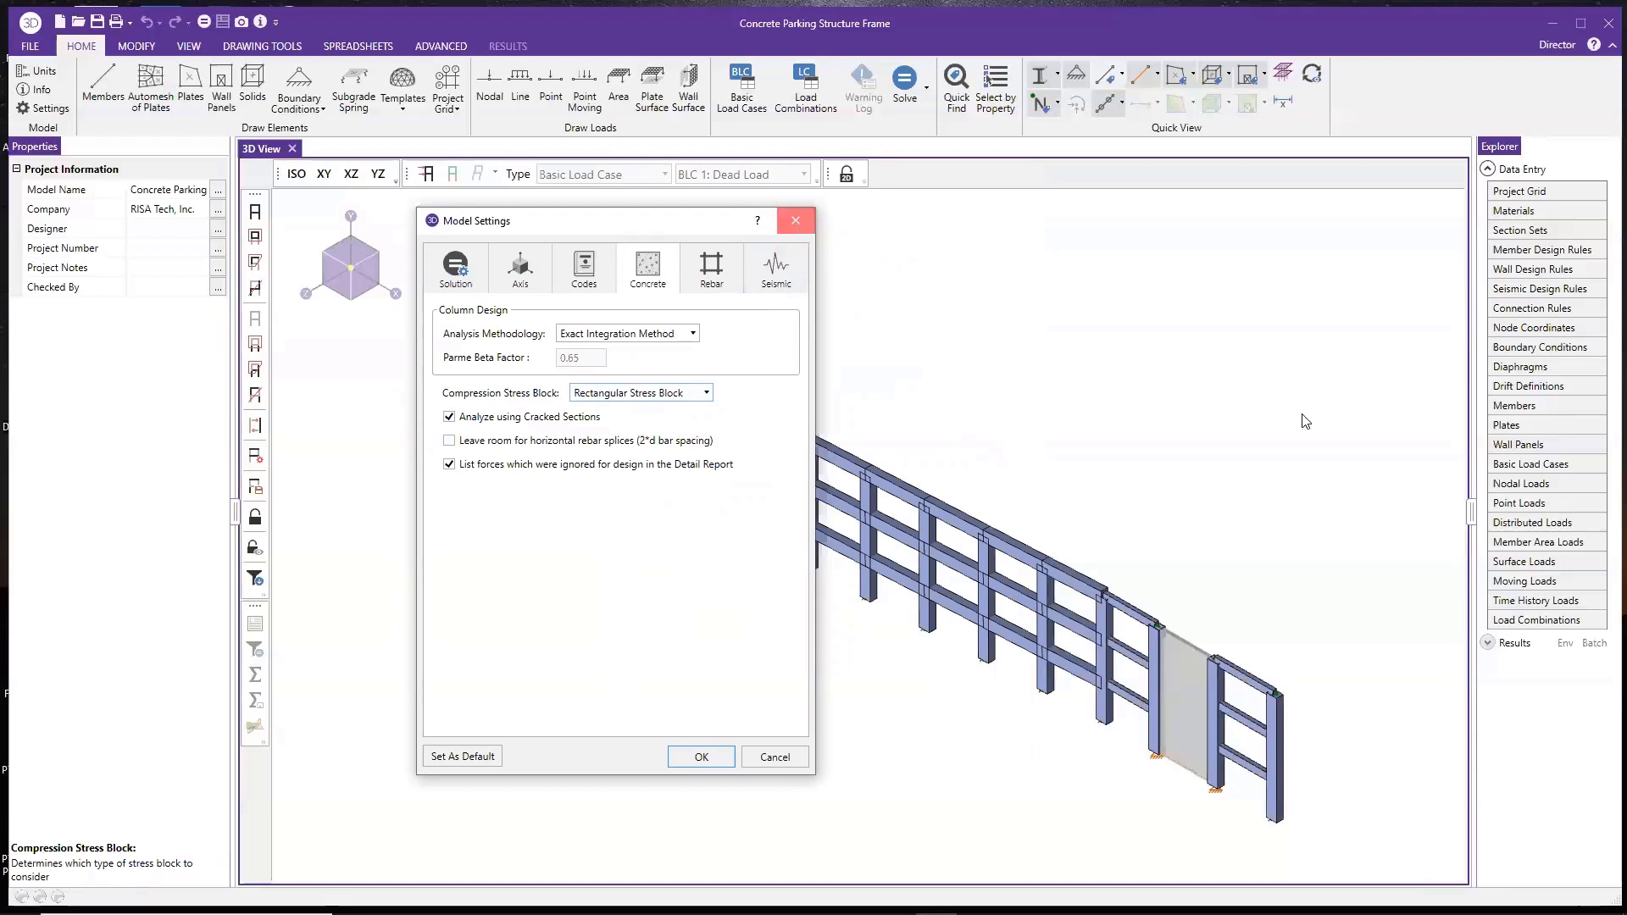
Examine the Icr Factor entries in the concrete beam design parameters of the members, and close the spreadsheet
left_click(1540, 405)
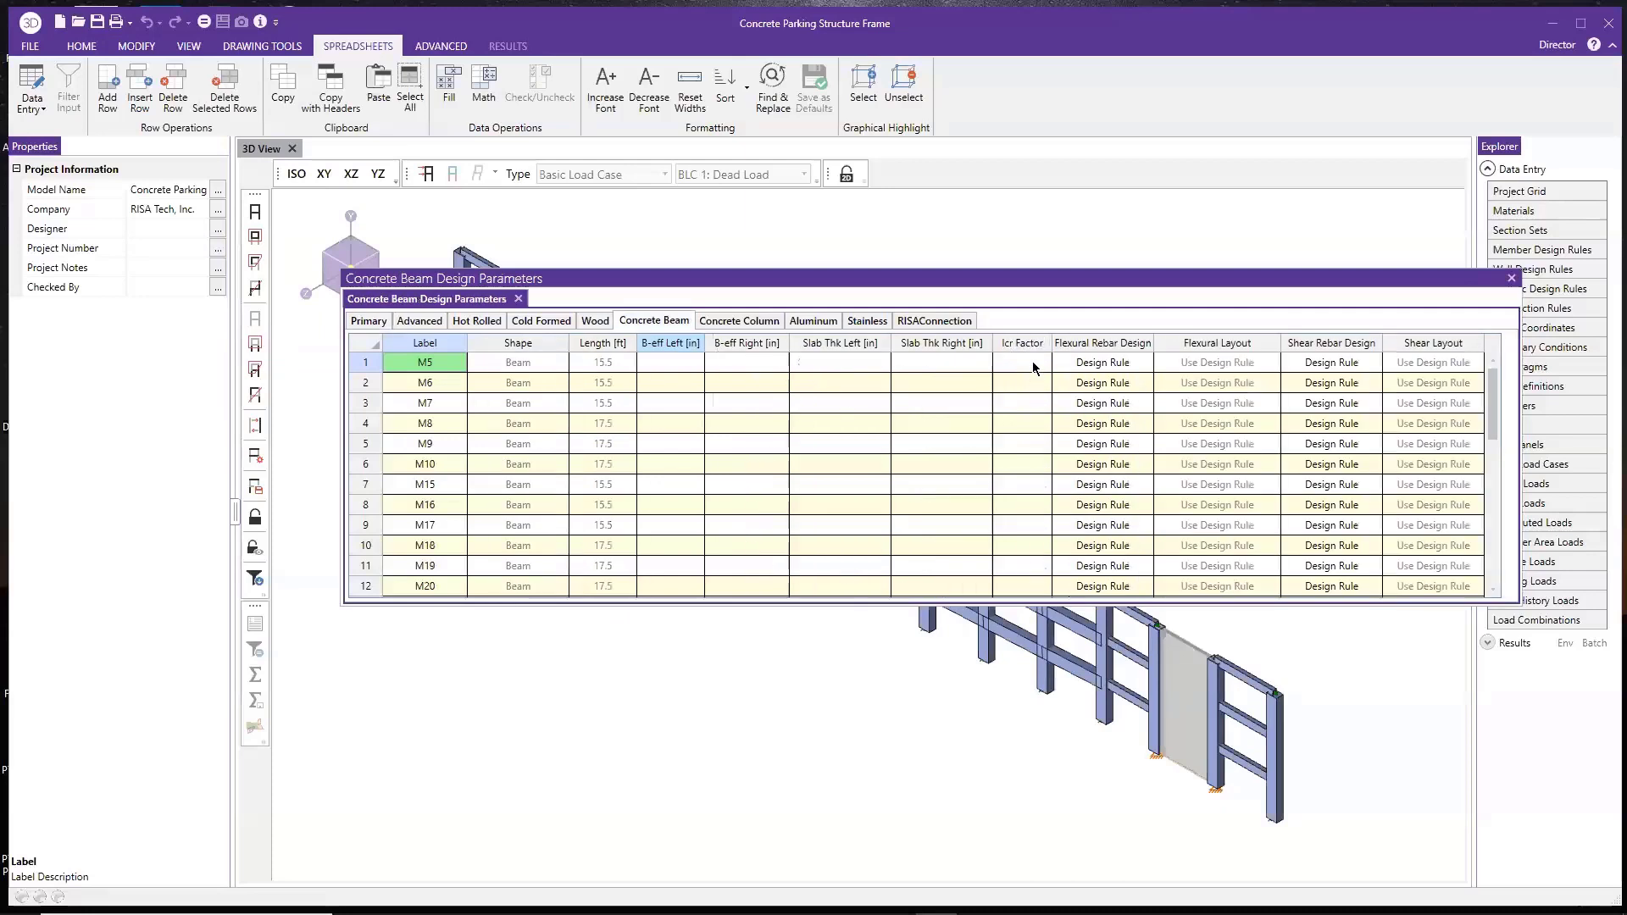
left_click(1033, 362)
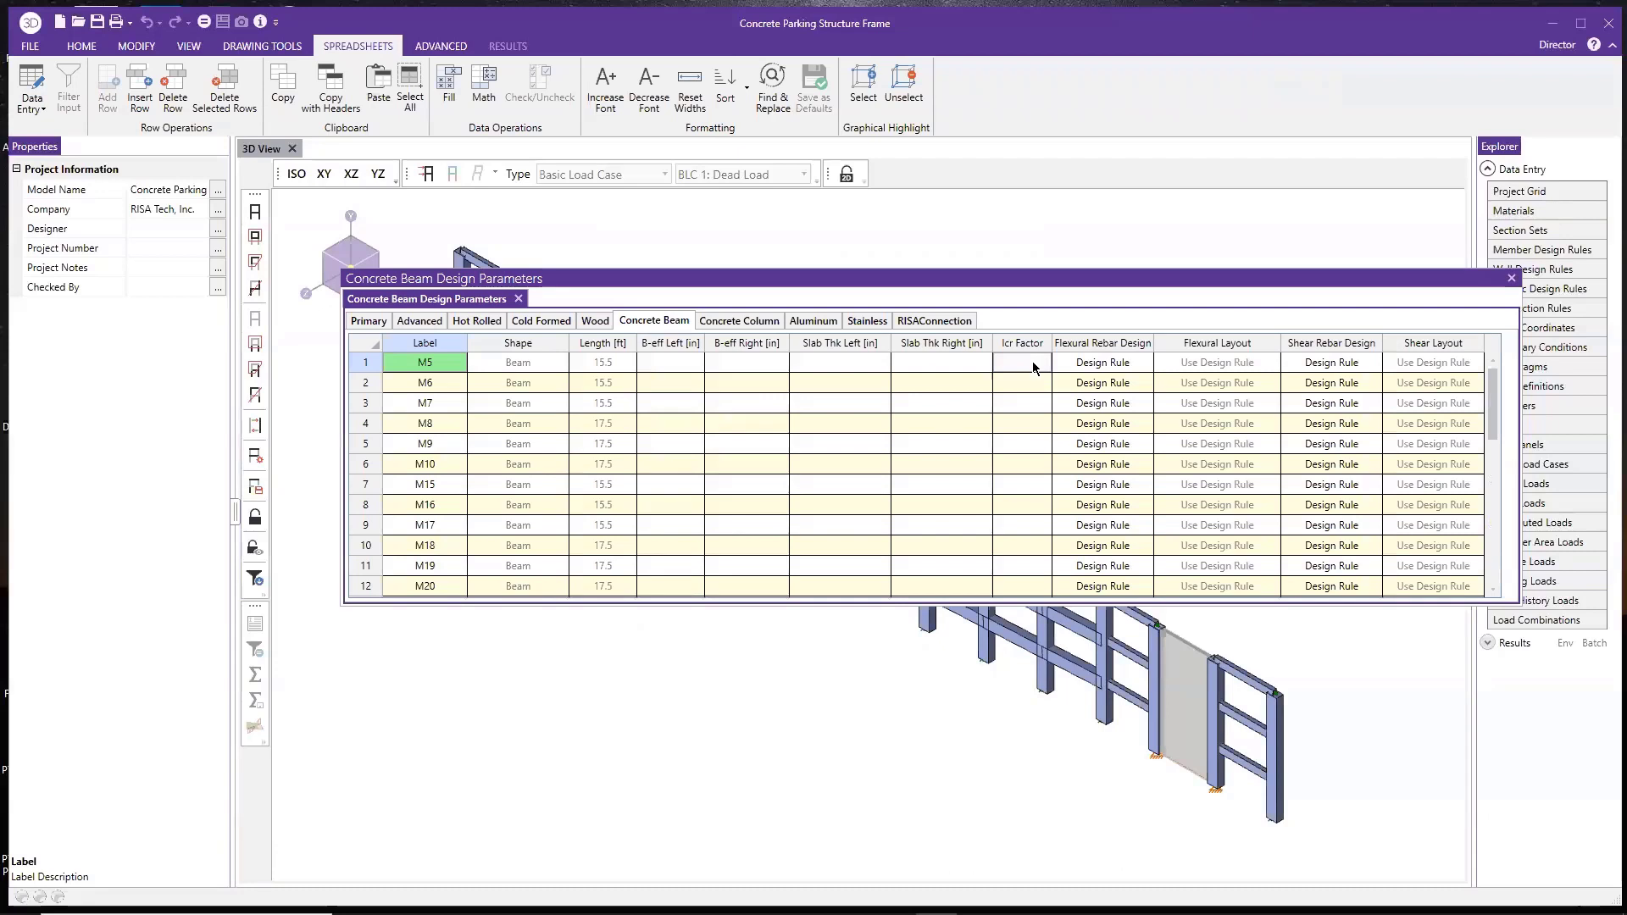
left_click(1056, 388)
left_click(1031, 363)
left_click(1027, 365)
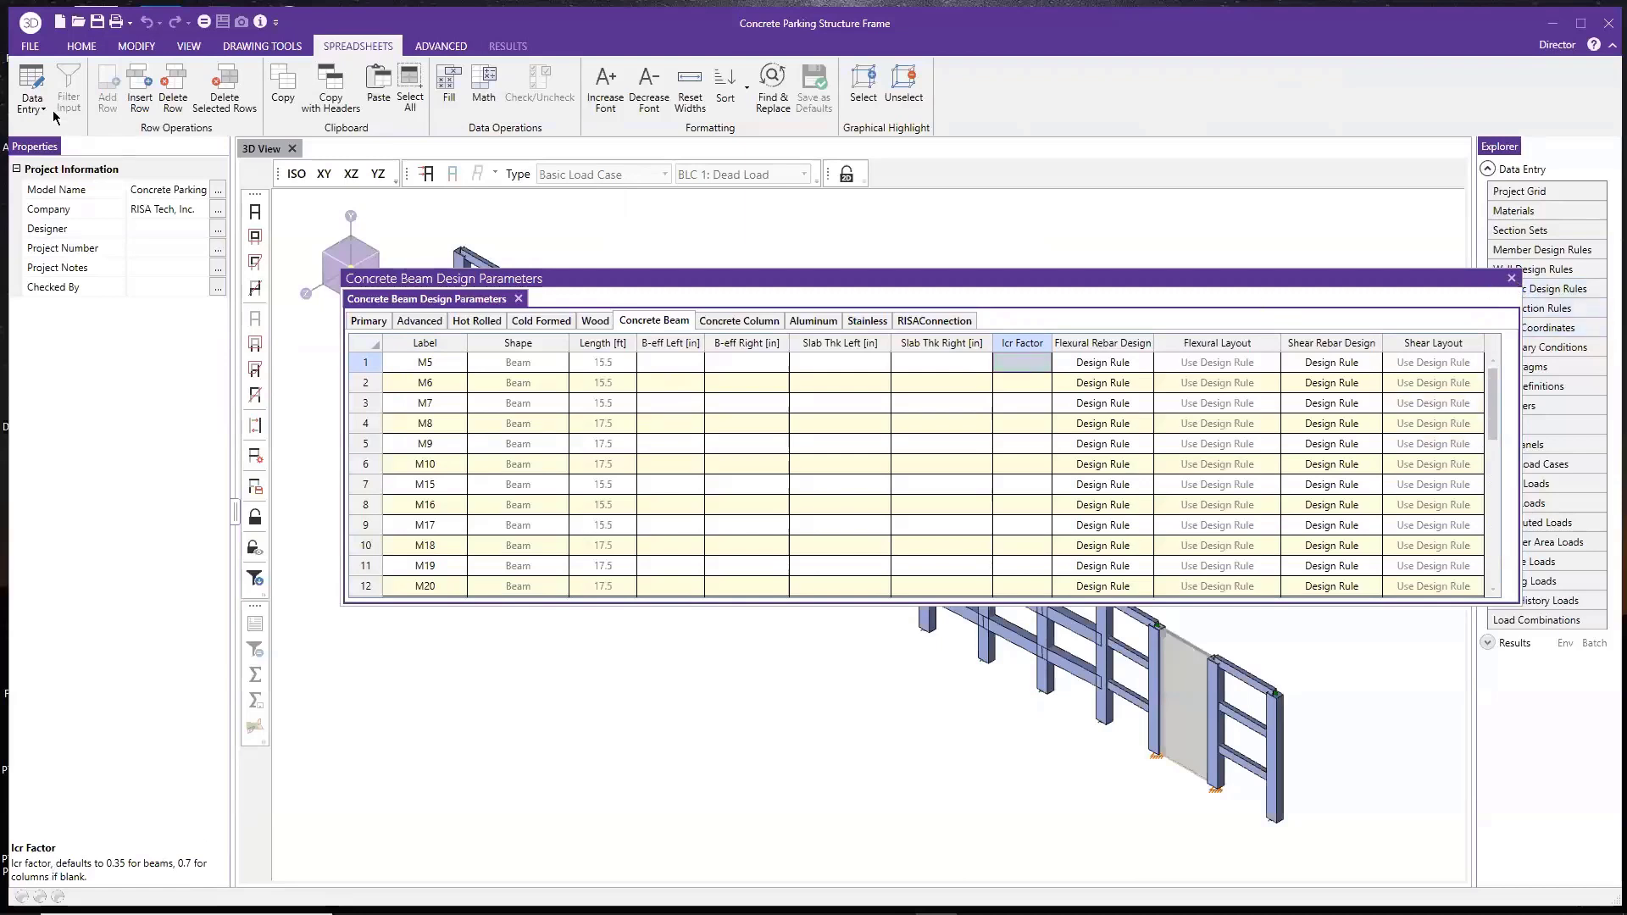
left_click(711, 237)
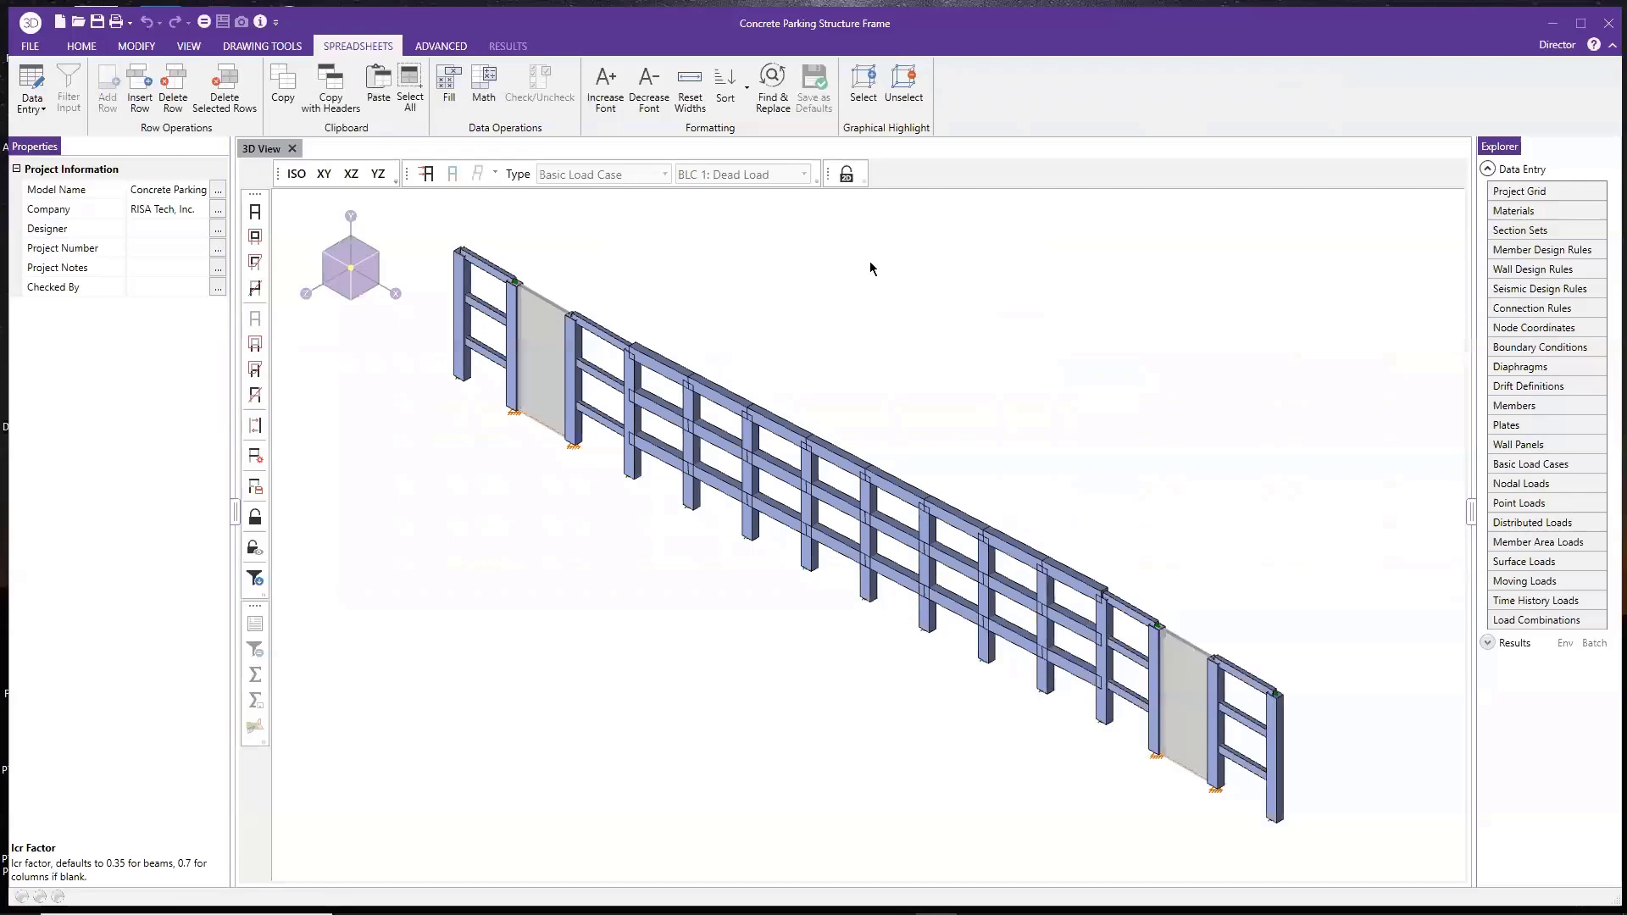
Review the column steel limits in the model's rebar settings and set the number of shear regions to 4
key("ctrl+g")
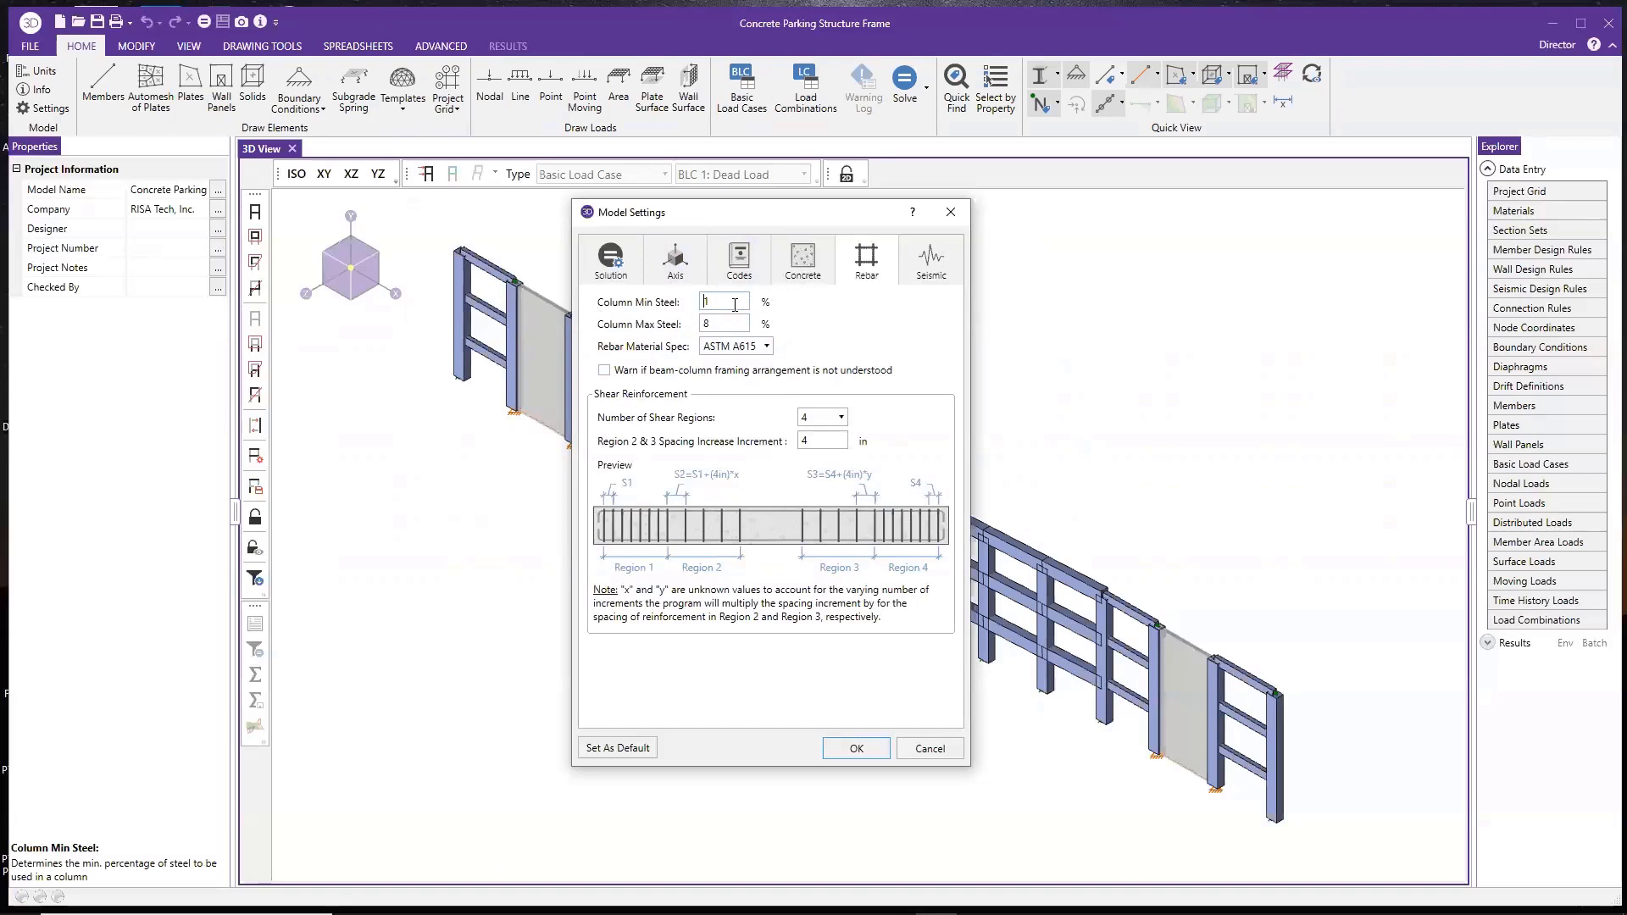
key("Tab")
key("shift+Tab")
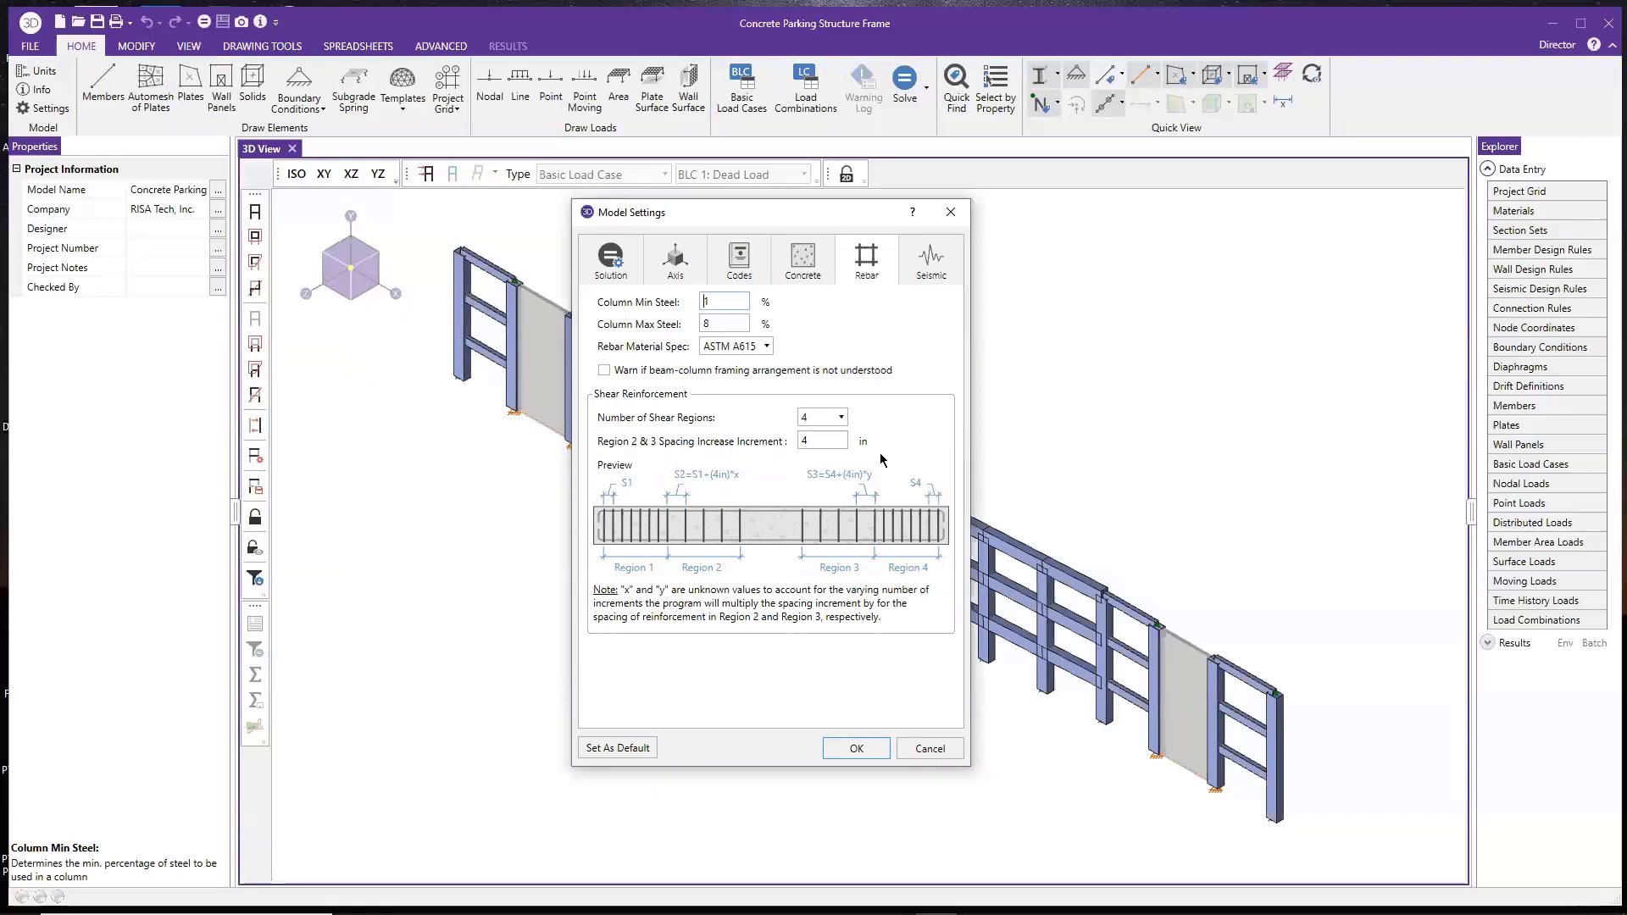
left_click(841, 419)
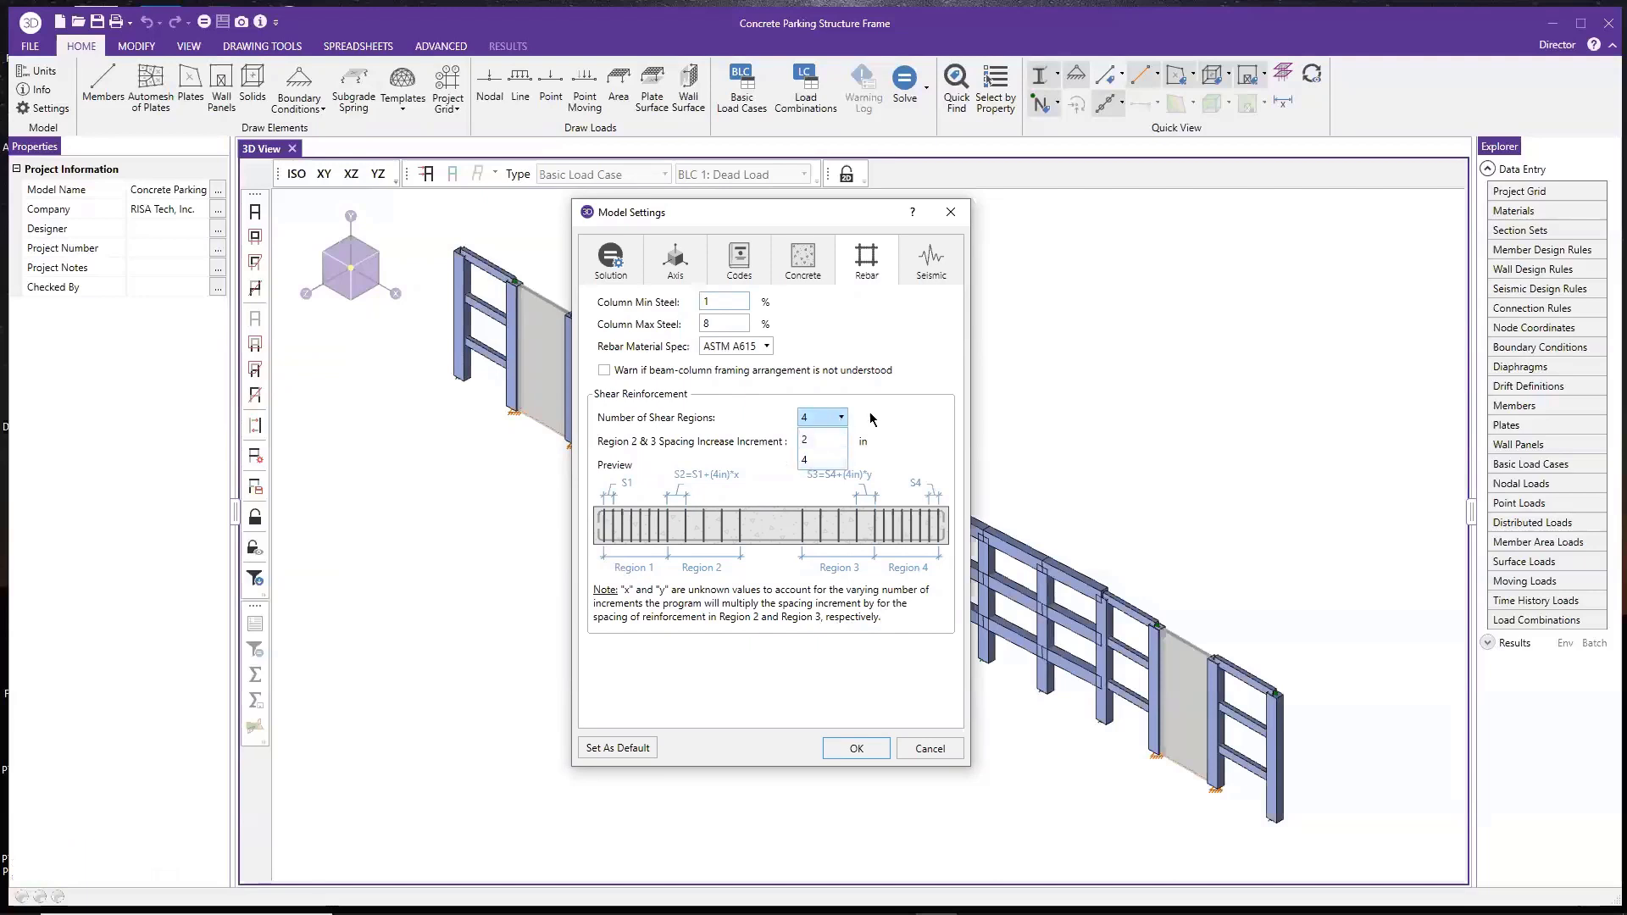
left_click(818, 465)
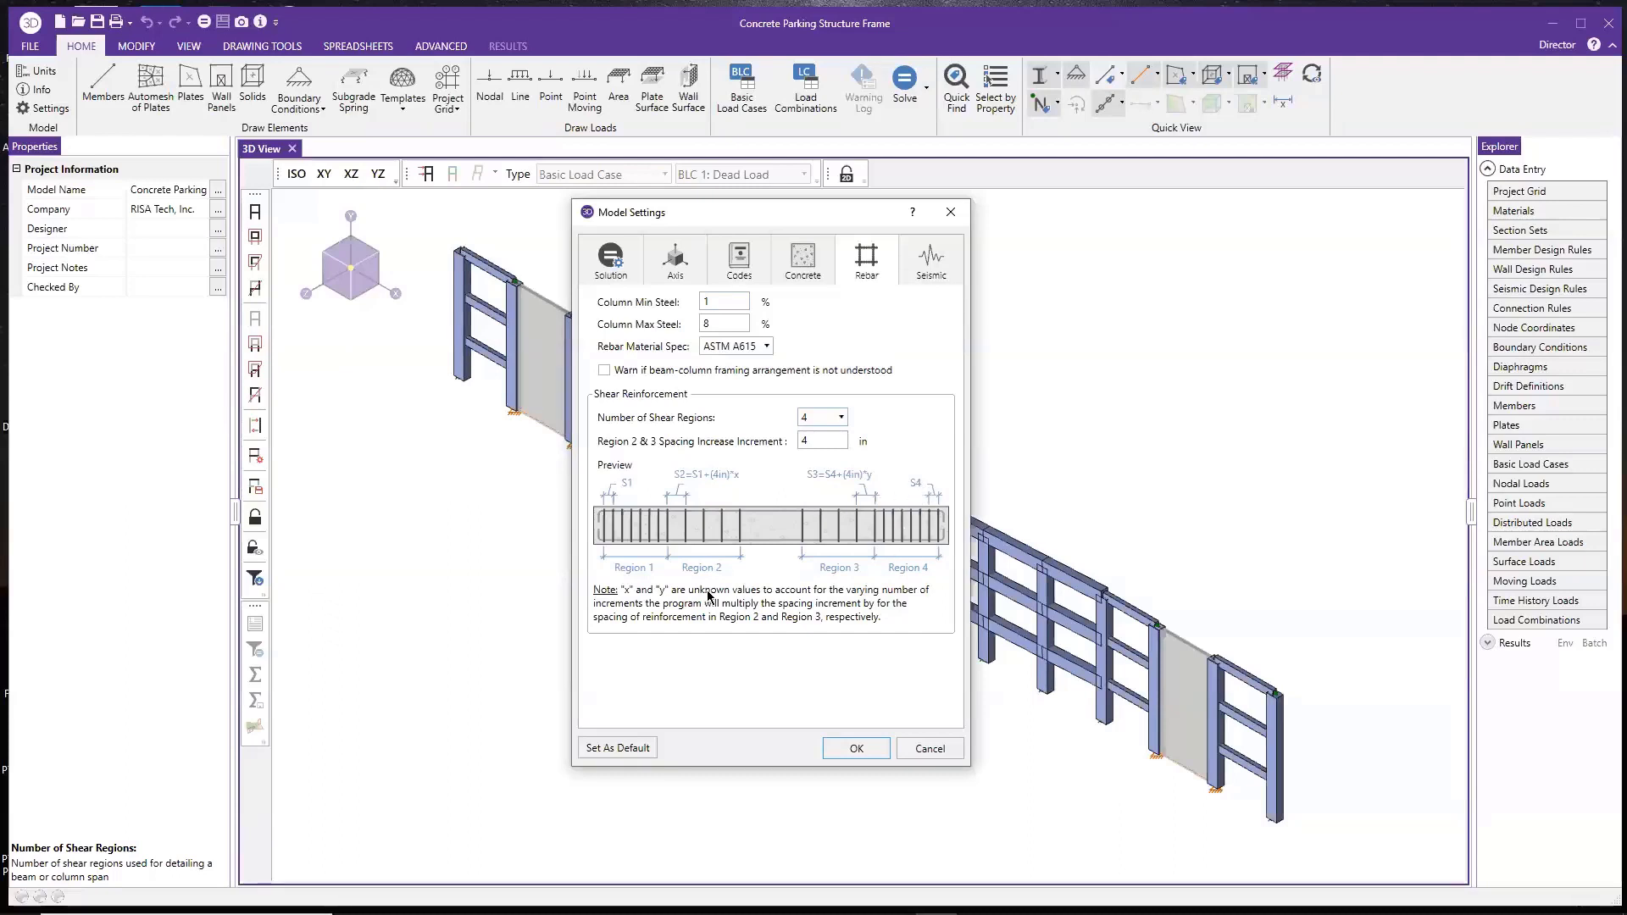
left_click(869, 755)
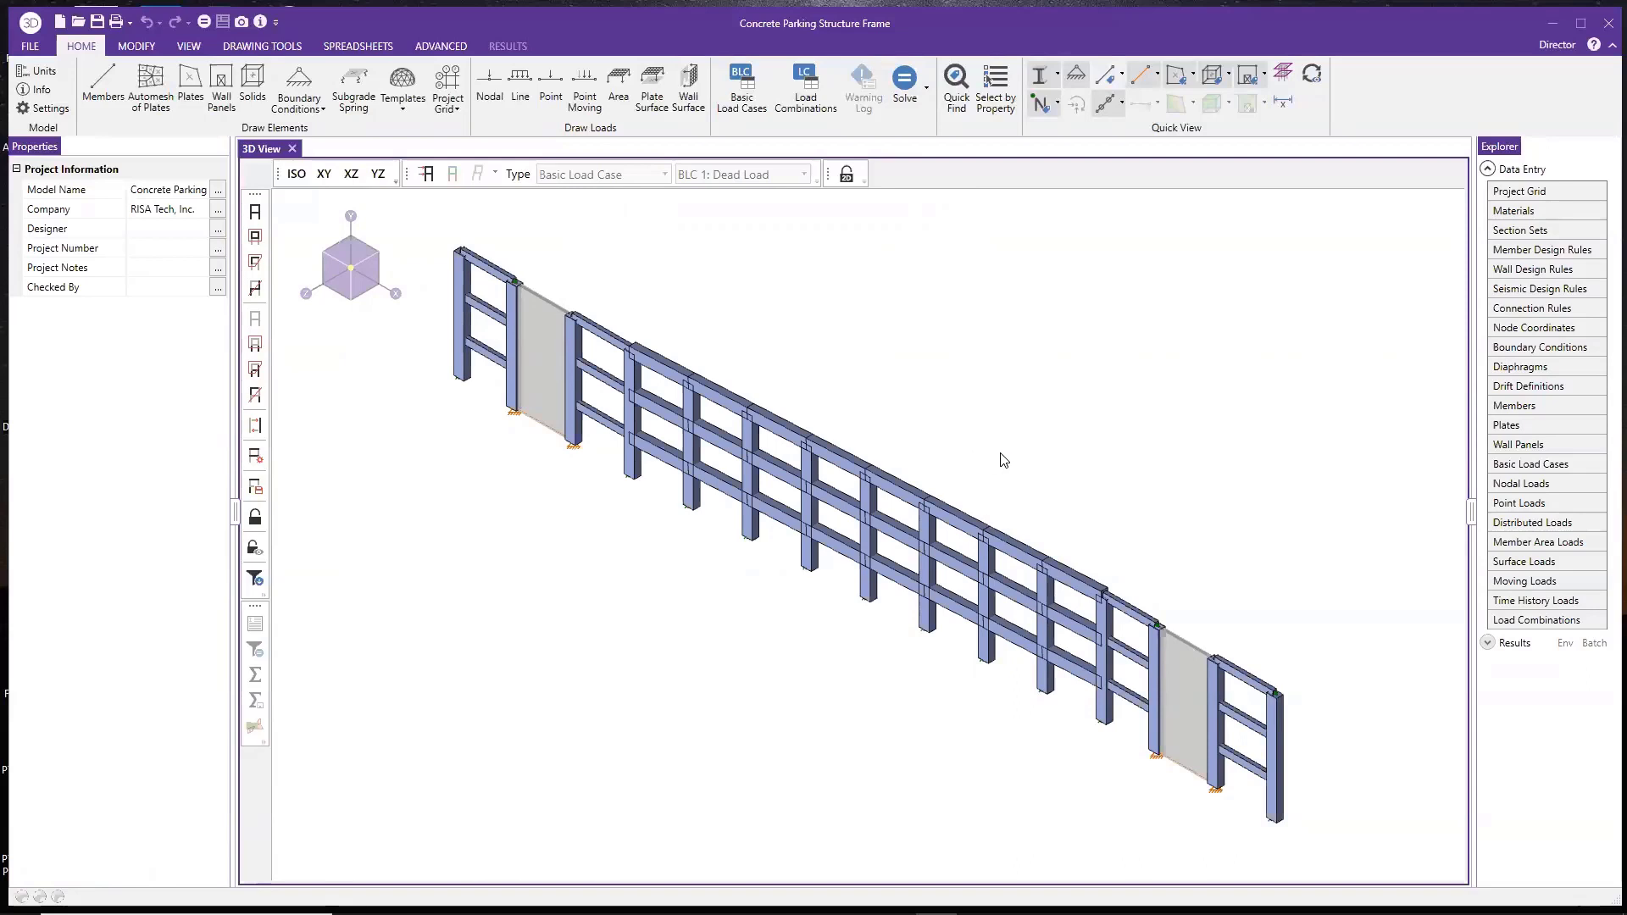
Select girder M28 in the top row of the frame to show its member properties
left_click(905, 497)
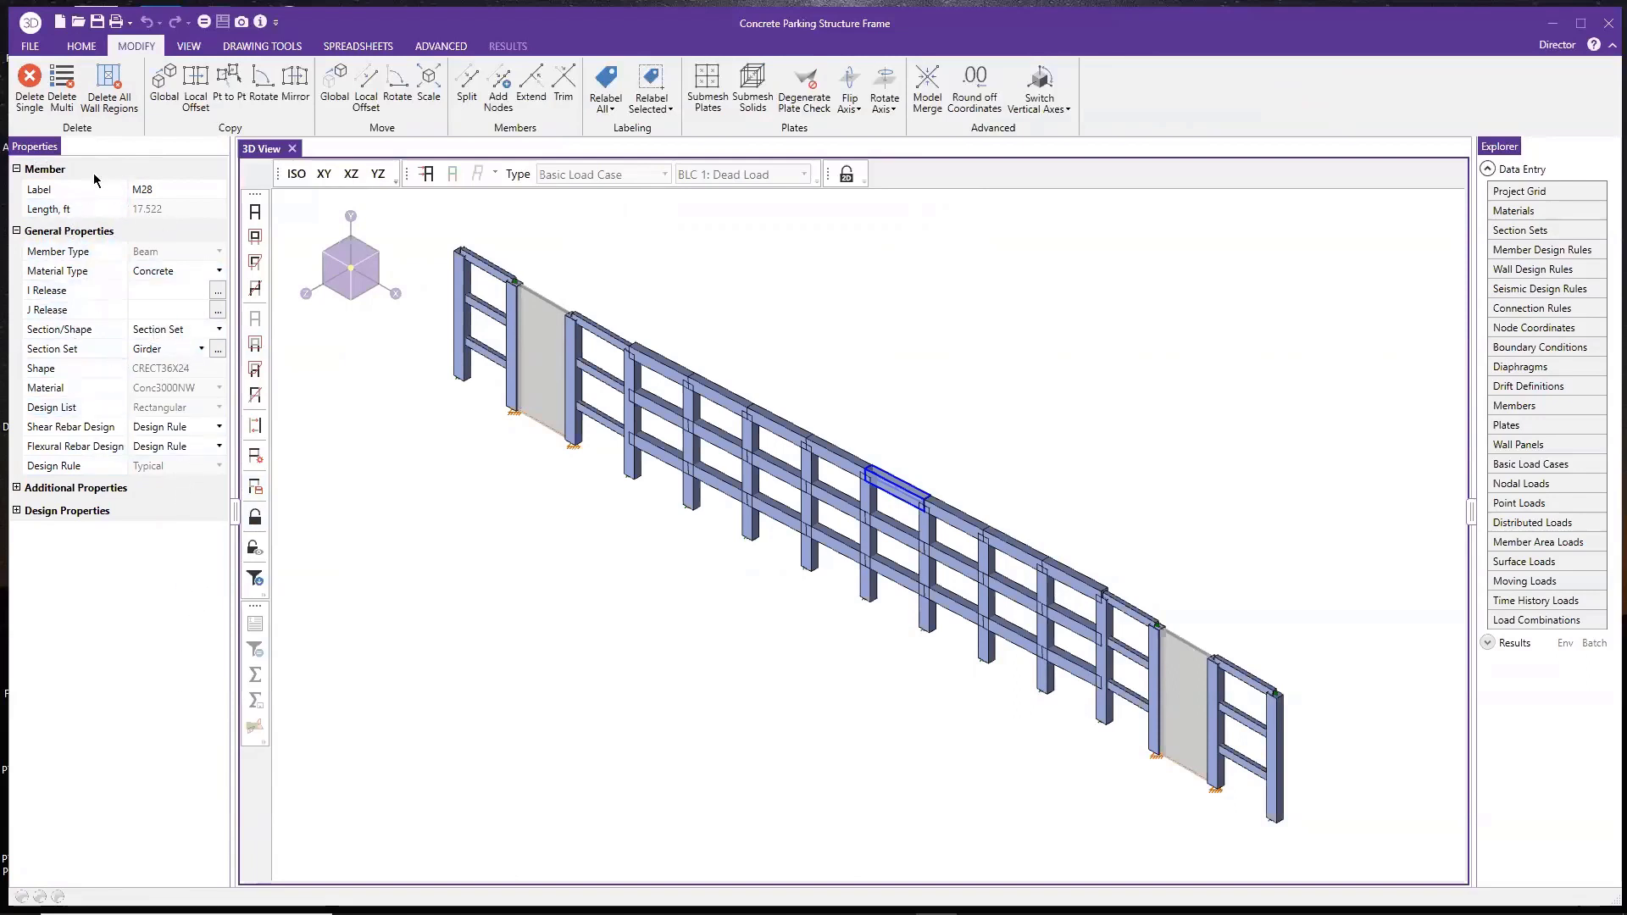
left_click(204, 328)
Examine the flexural and shear bar sizes in the concrete rebar parameters of the member design rules
left_click(1564, 251)
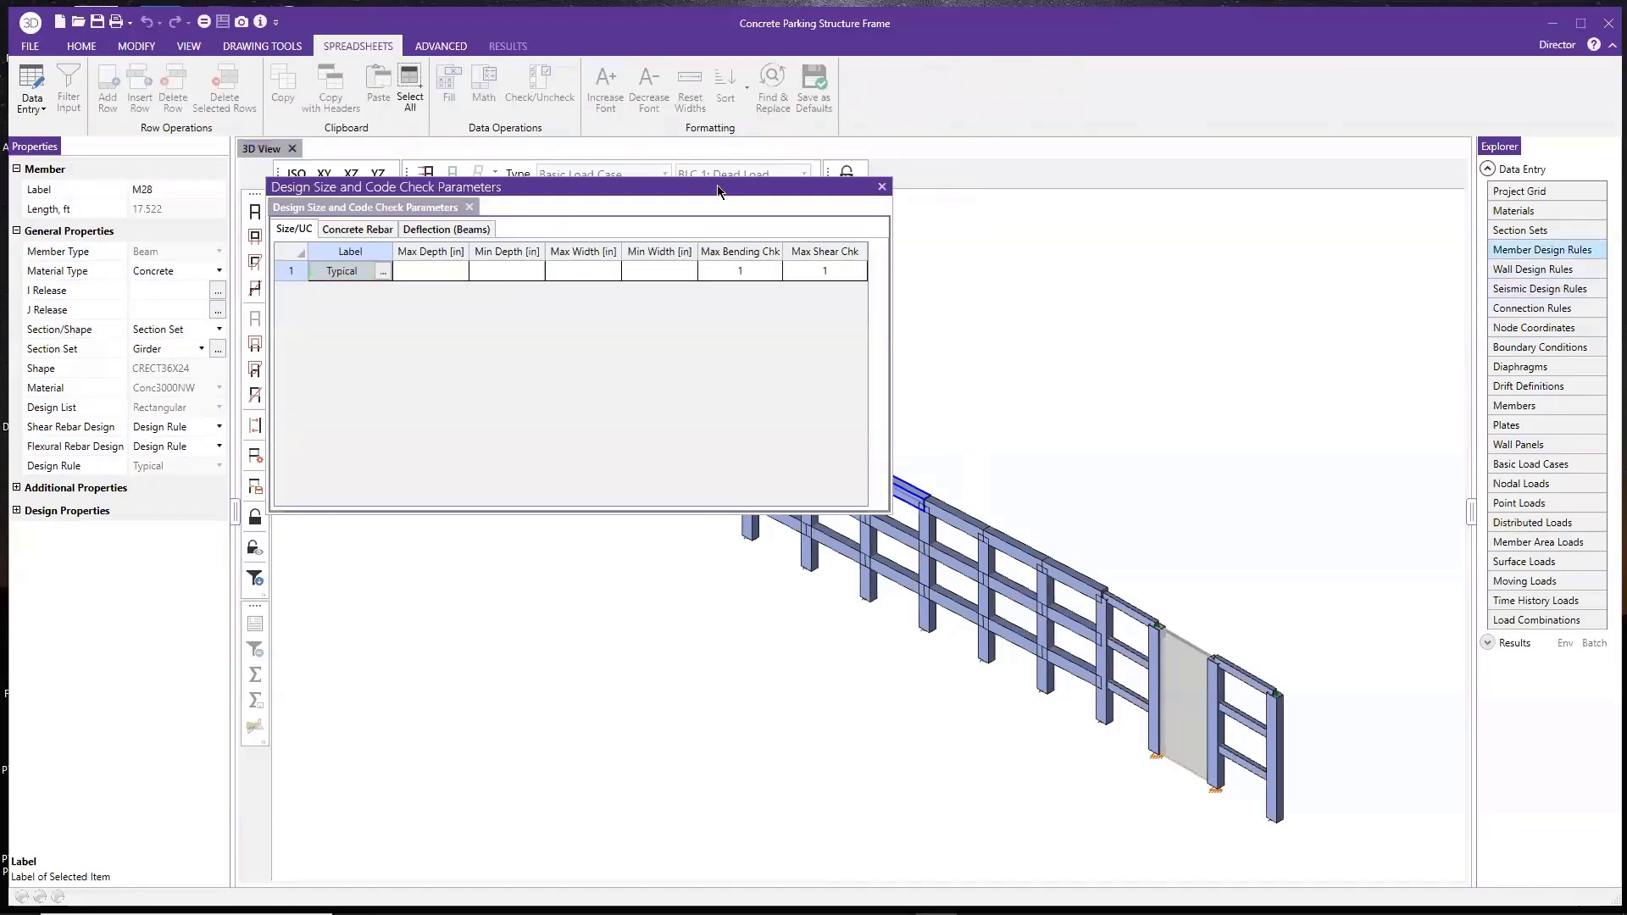
left_click_drag(721, 193, 984, 277)
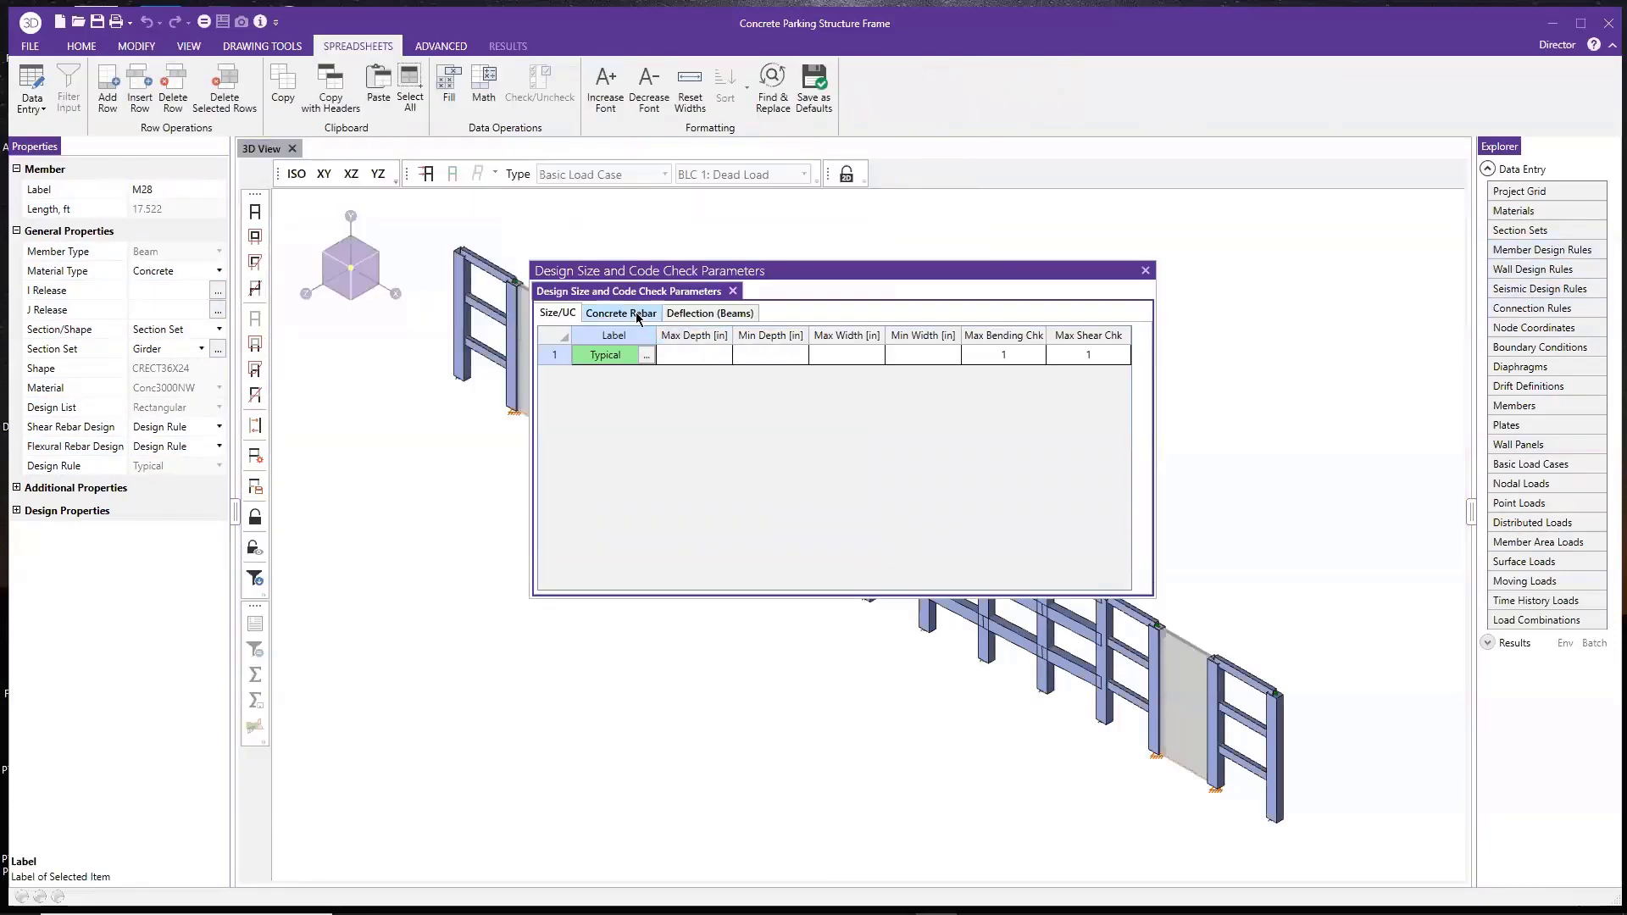
left_click(640, 316)
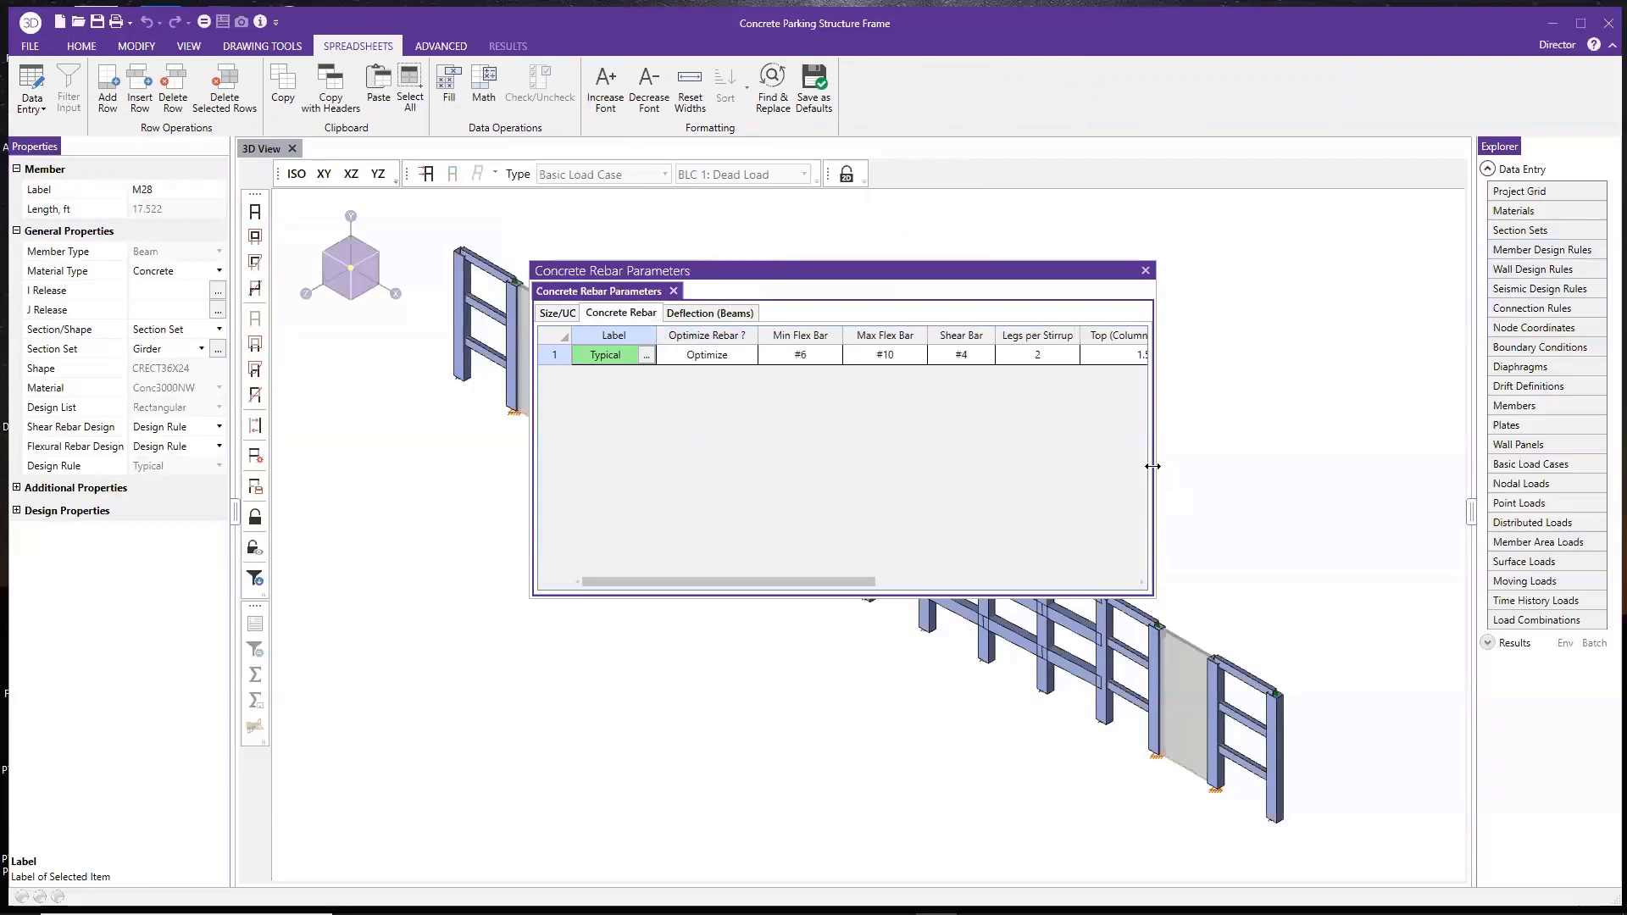
left_click_drag(1151, 466, 1597, 467)
left_click_drag(1404, 275, 1223, 284)
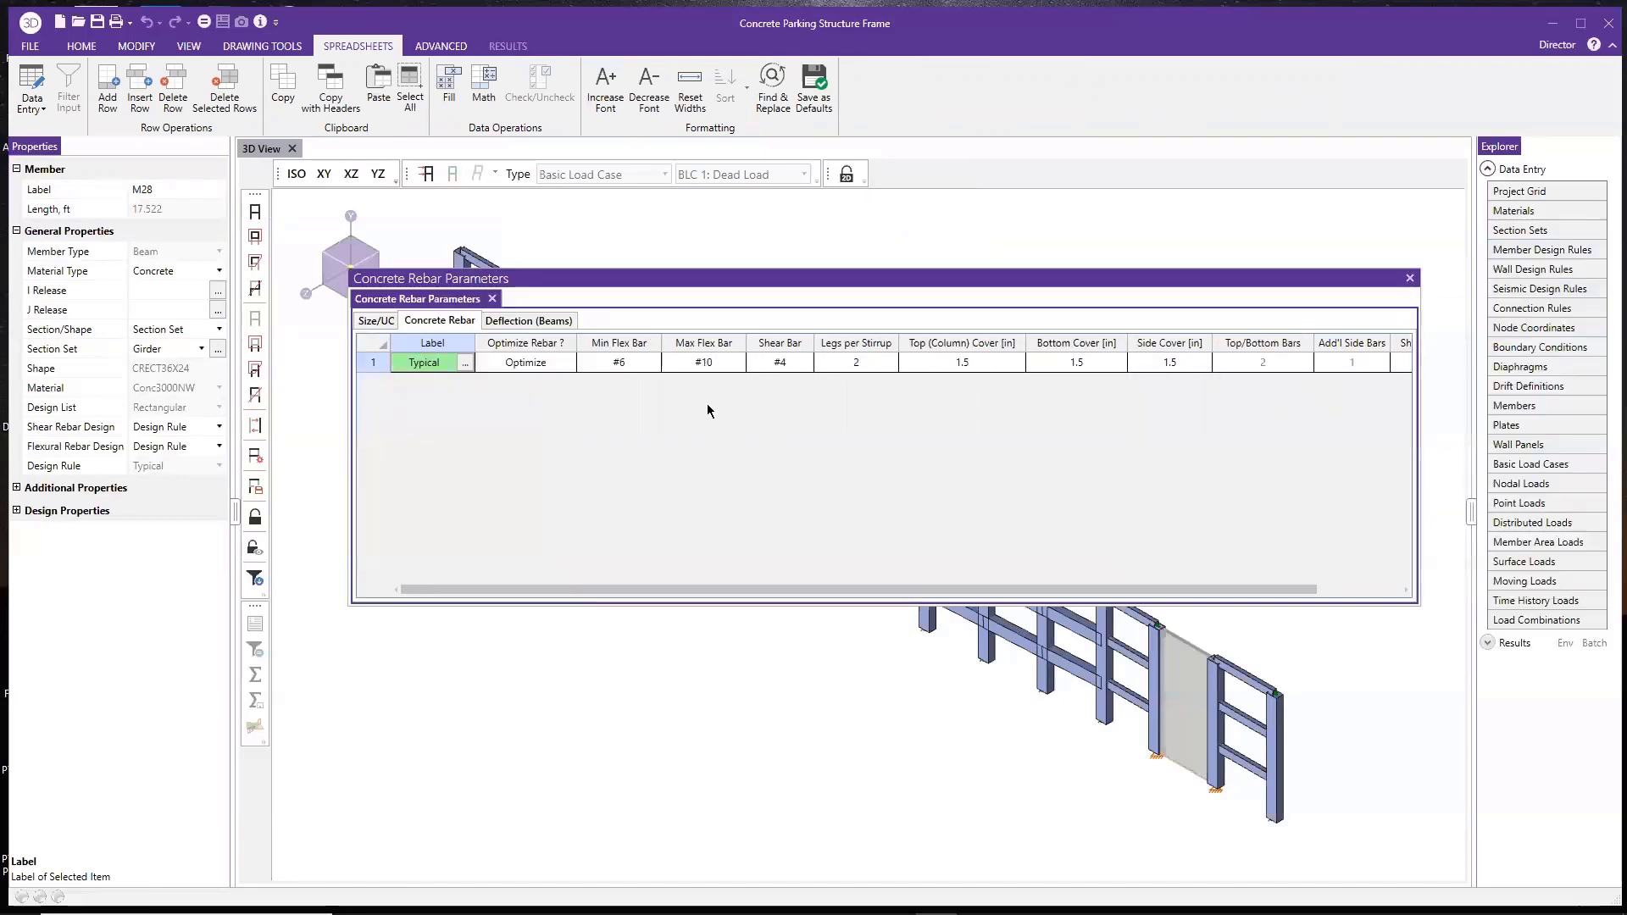
left_click(705, 364)
left_click(760, 369)
Open the Typical member design rule and compare its rebar options for the Beam and Column member types, leaving the rule unsaved
left_click(465, 363)
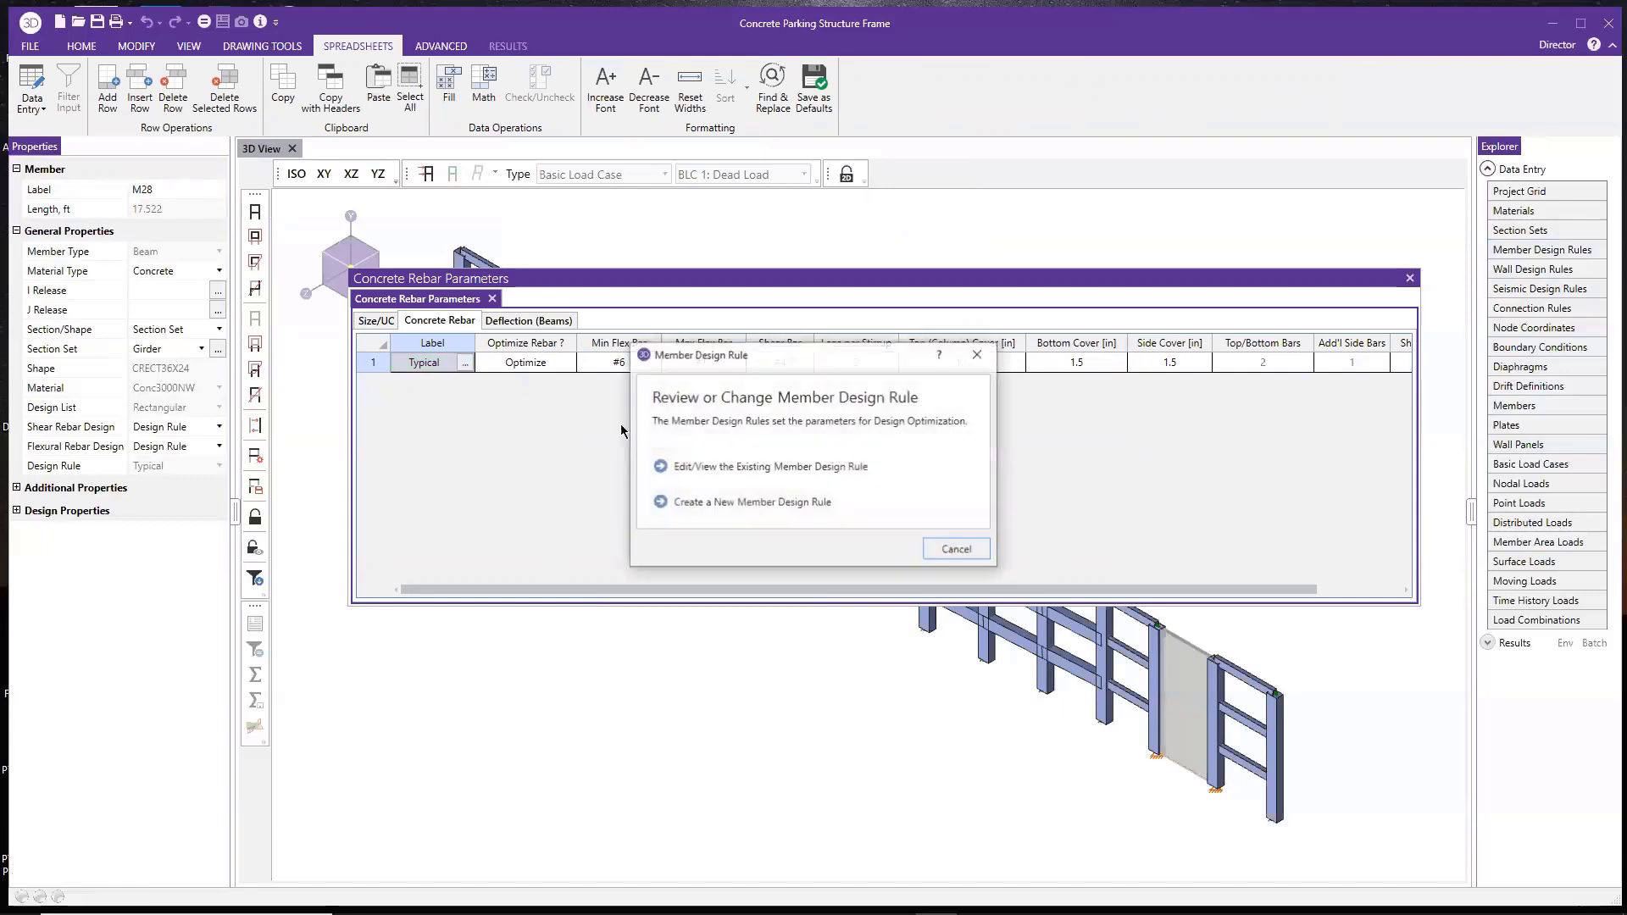
left_click(847, 468)
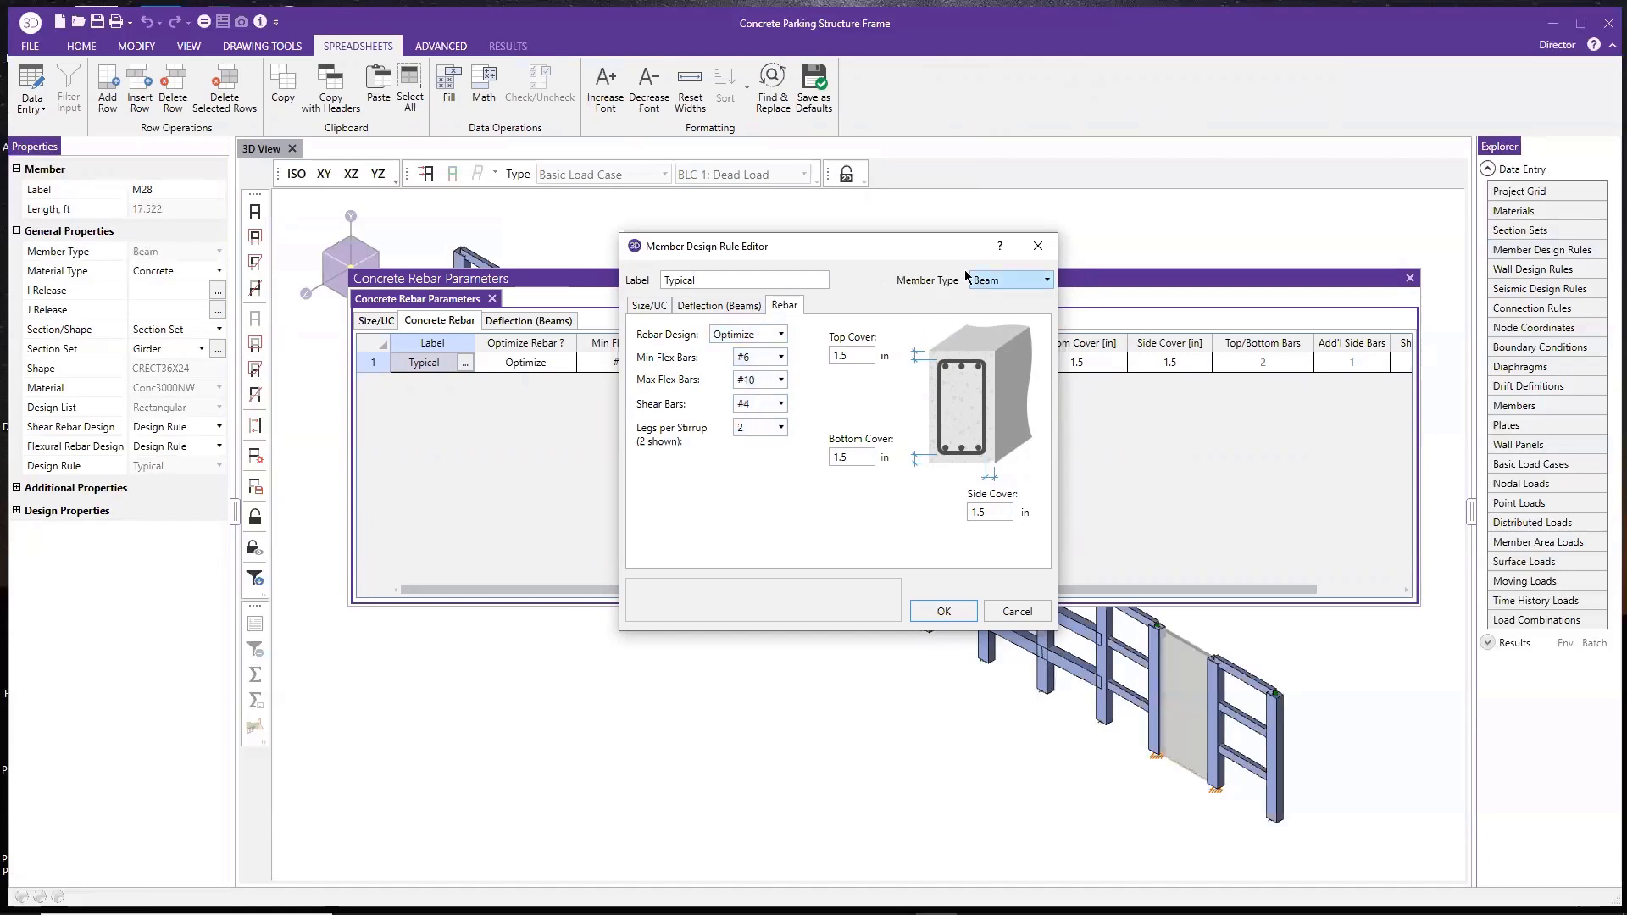
left_click(1042, 280)
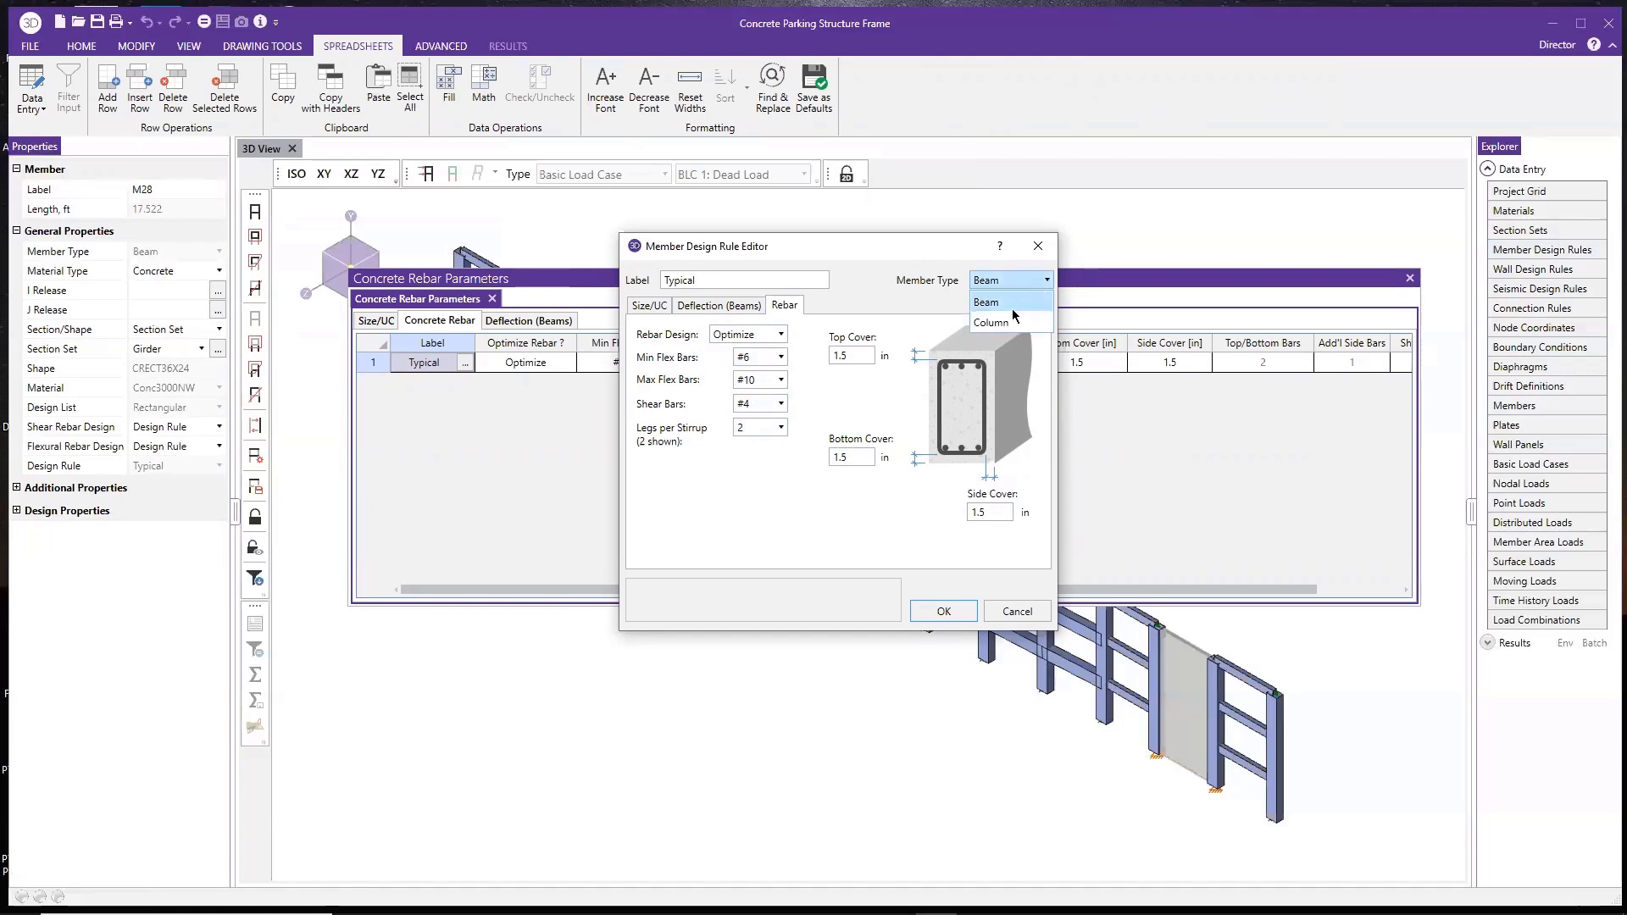
left_click(1015, 315)
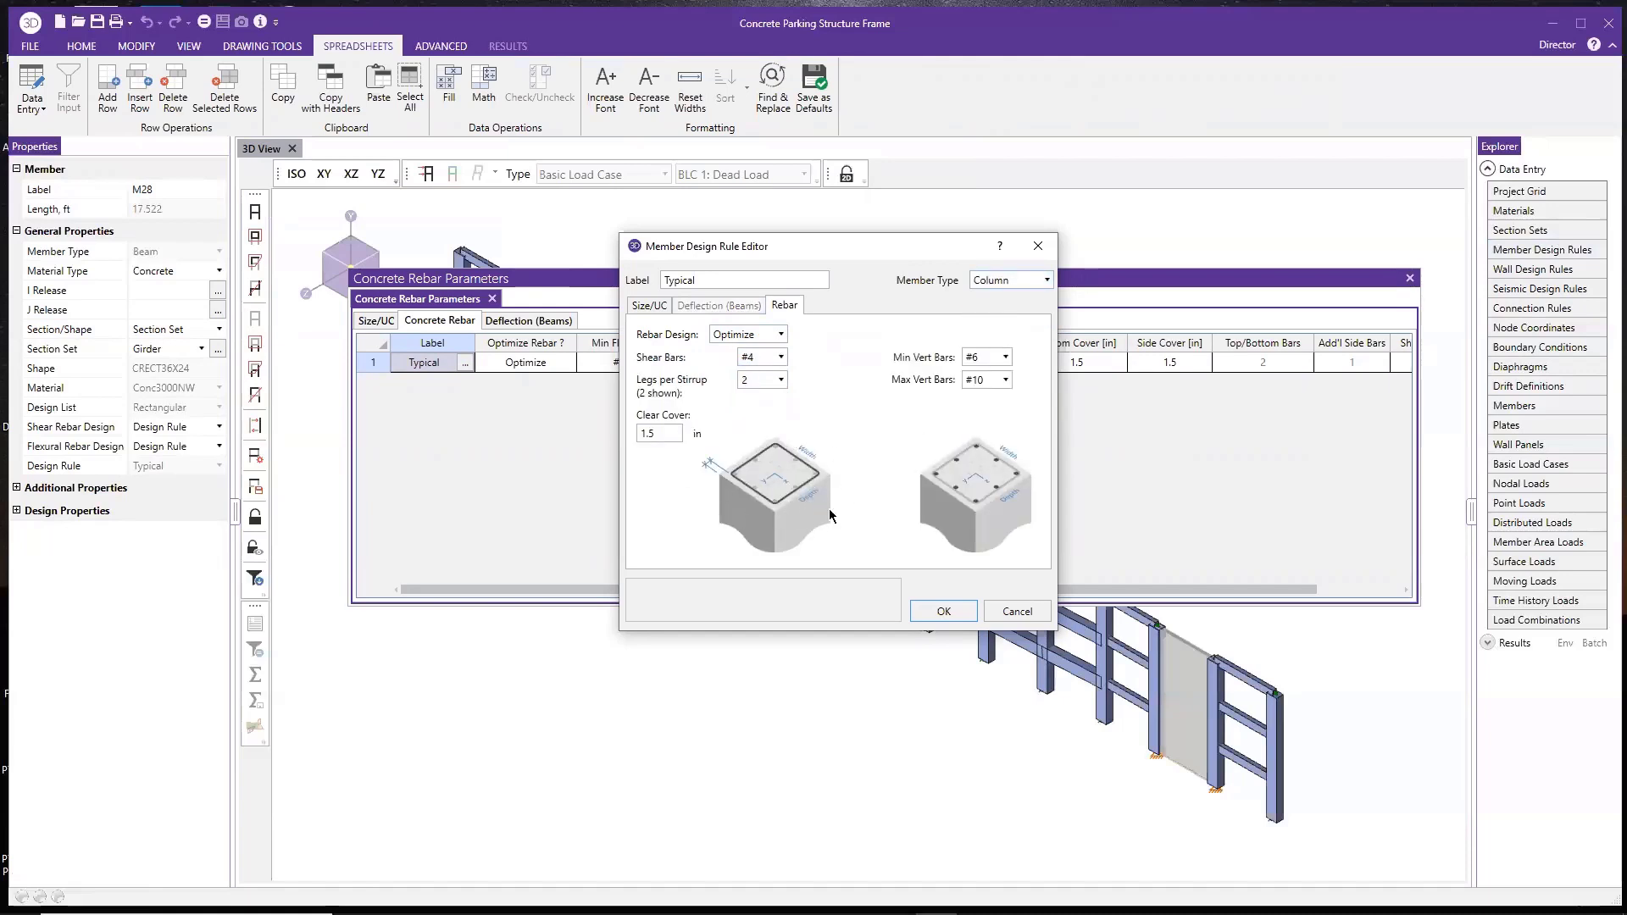
left_click(1034, 283)
left_click(1014, 315)
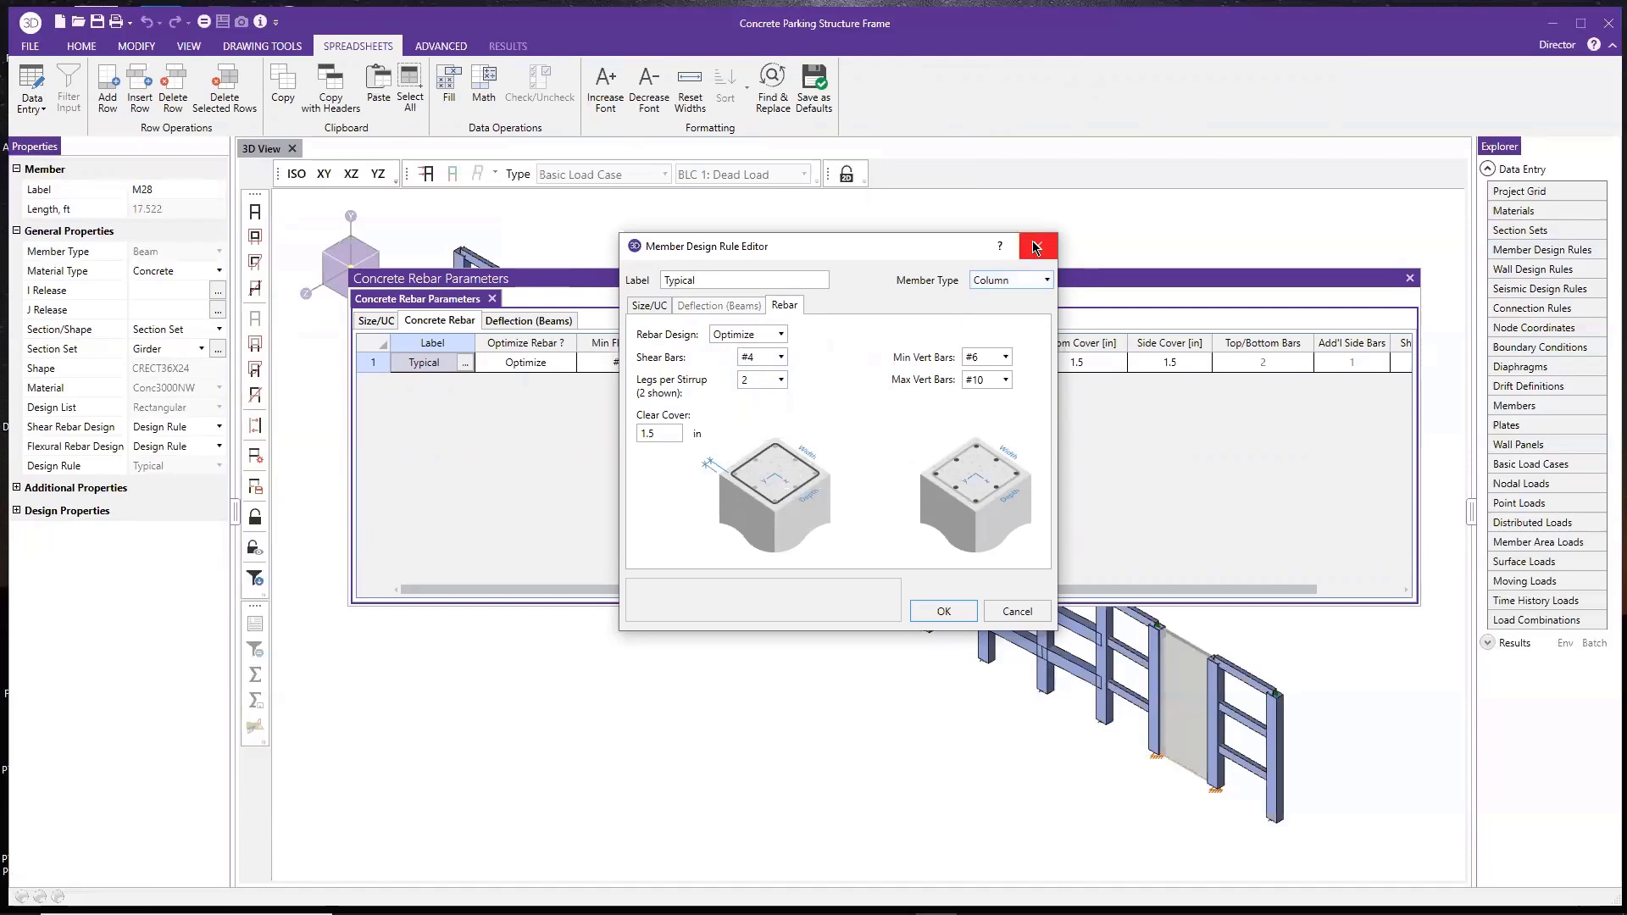
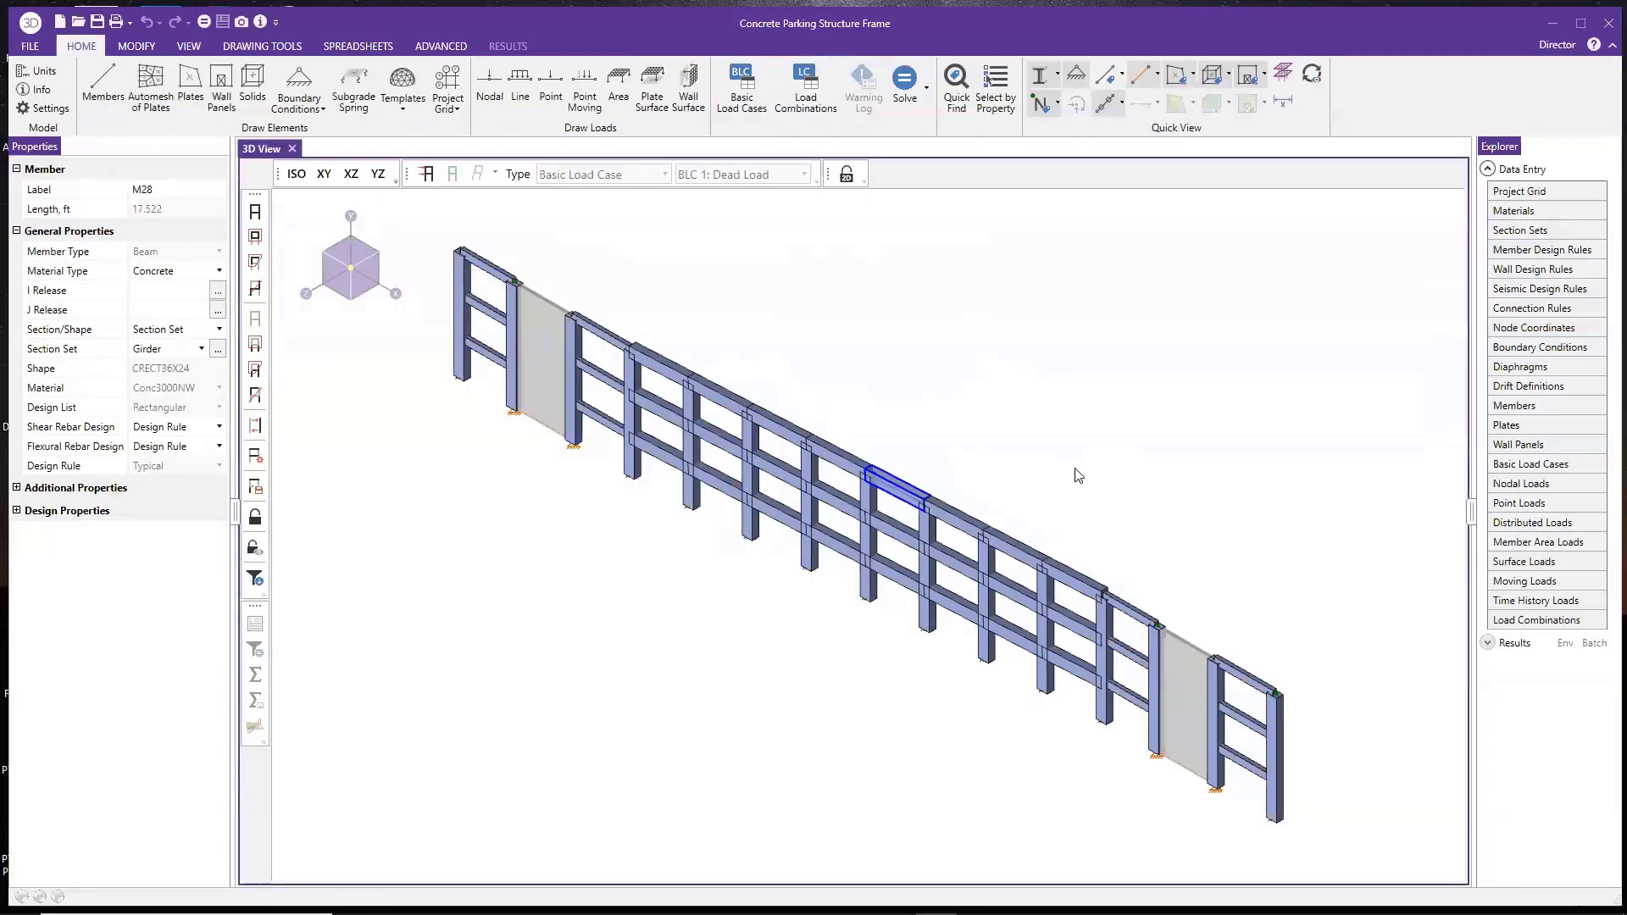
Set the selected girder's flexural rebar design to Custom with the 3#9TB flexural layout
left_click(210, 453)
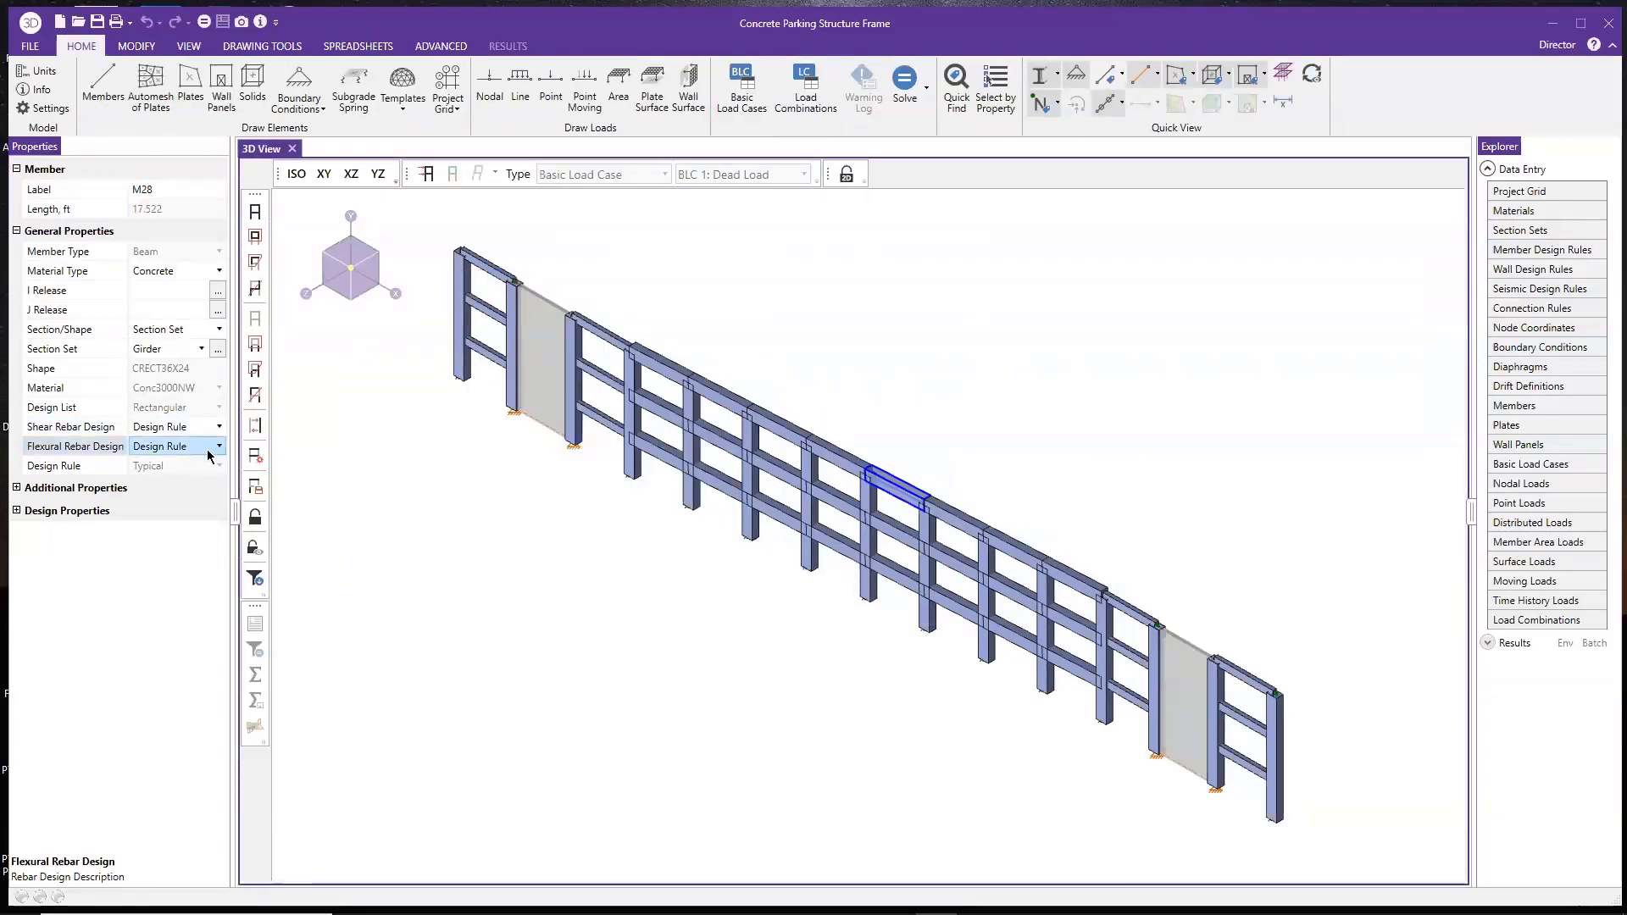
left_click(209, 451)
left_click(170, 493)
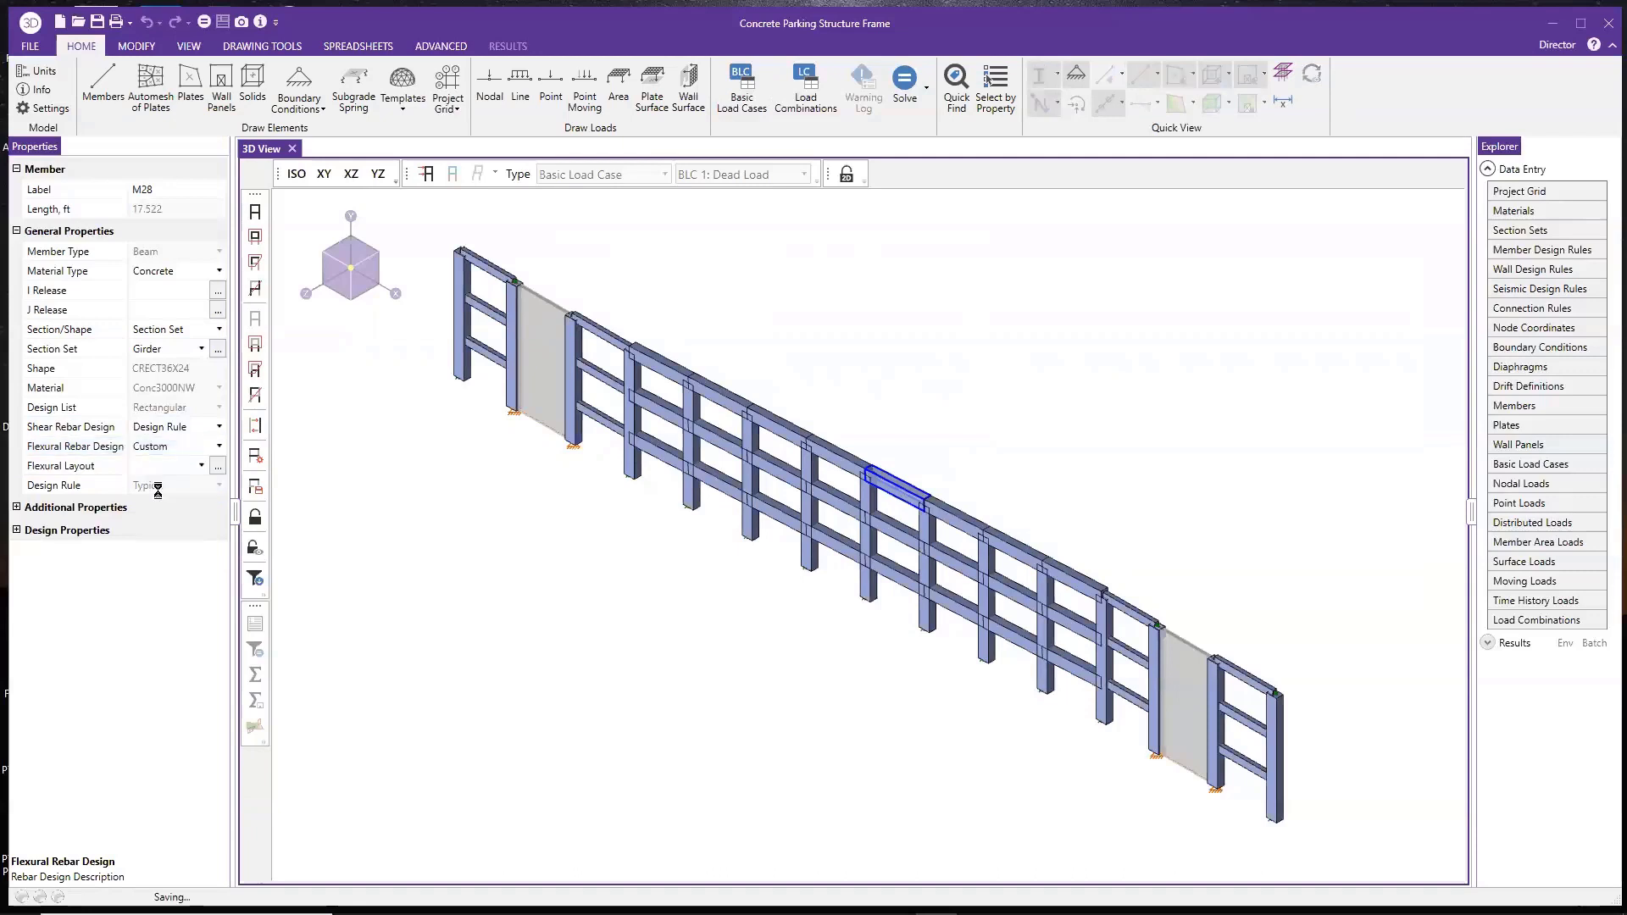
left_click(194, 464)
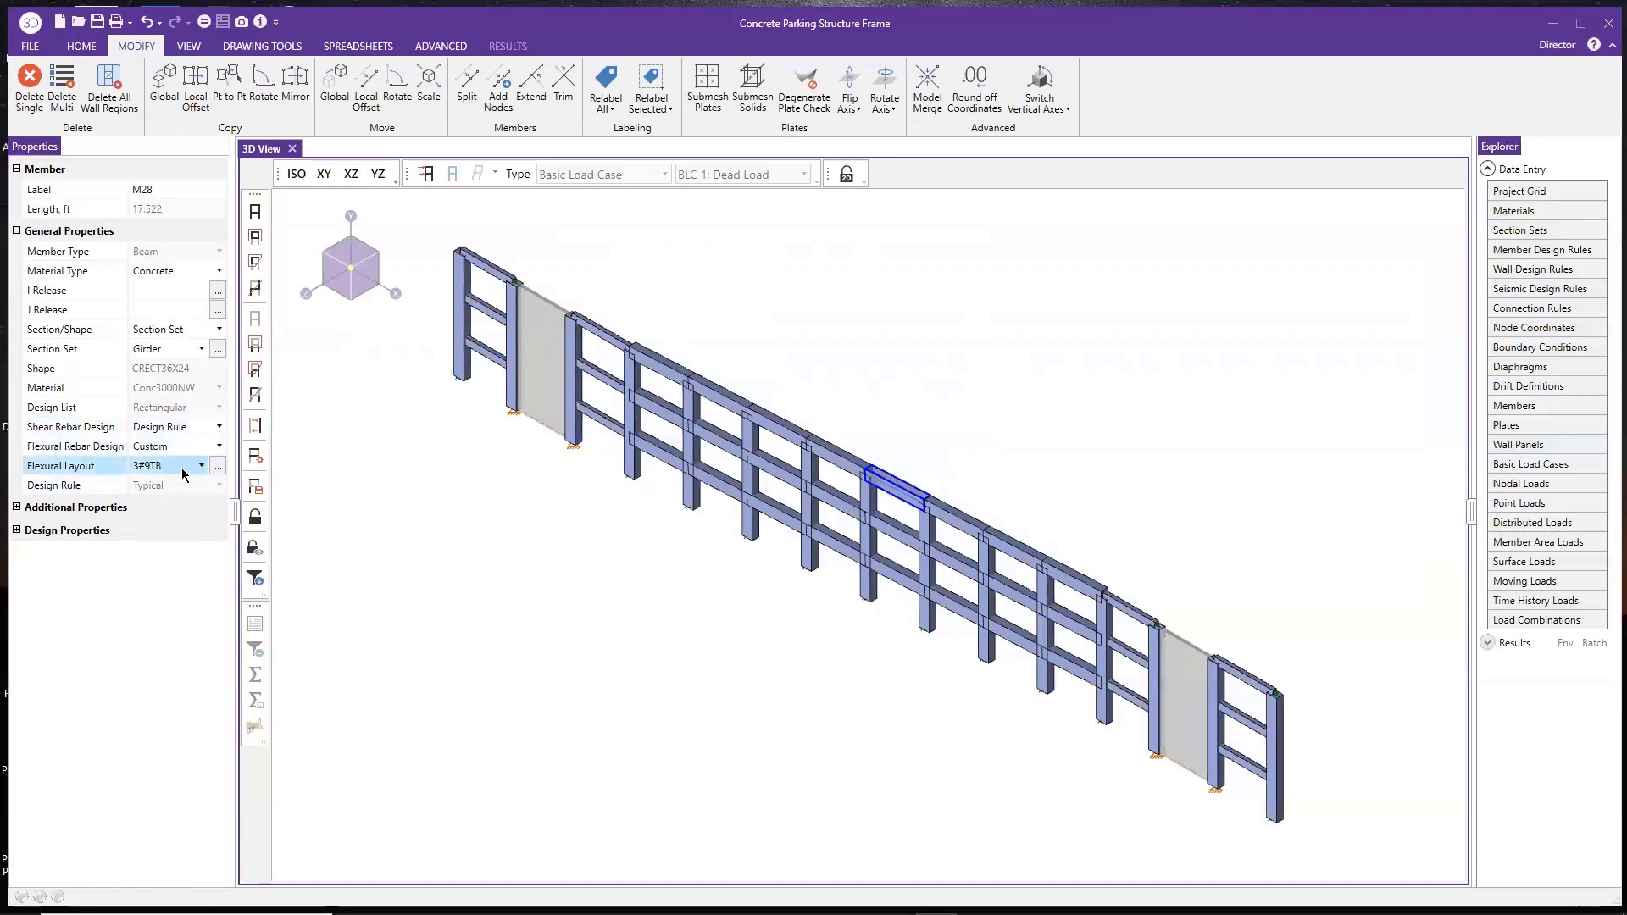
left_click(187, 468)
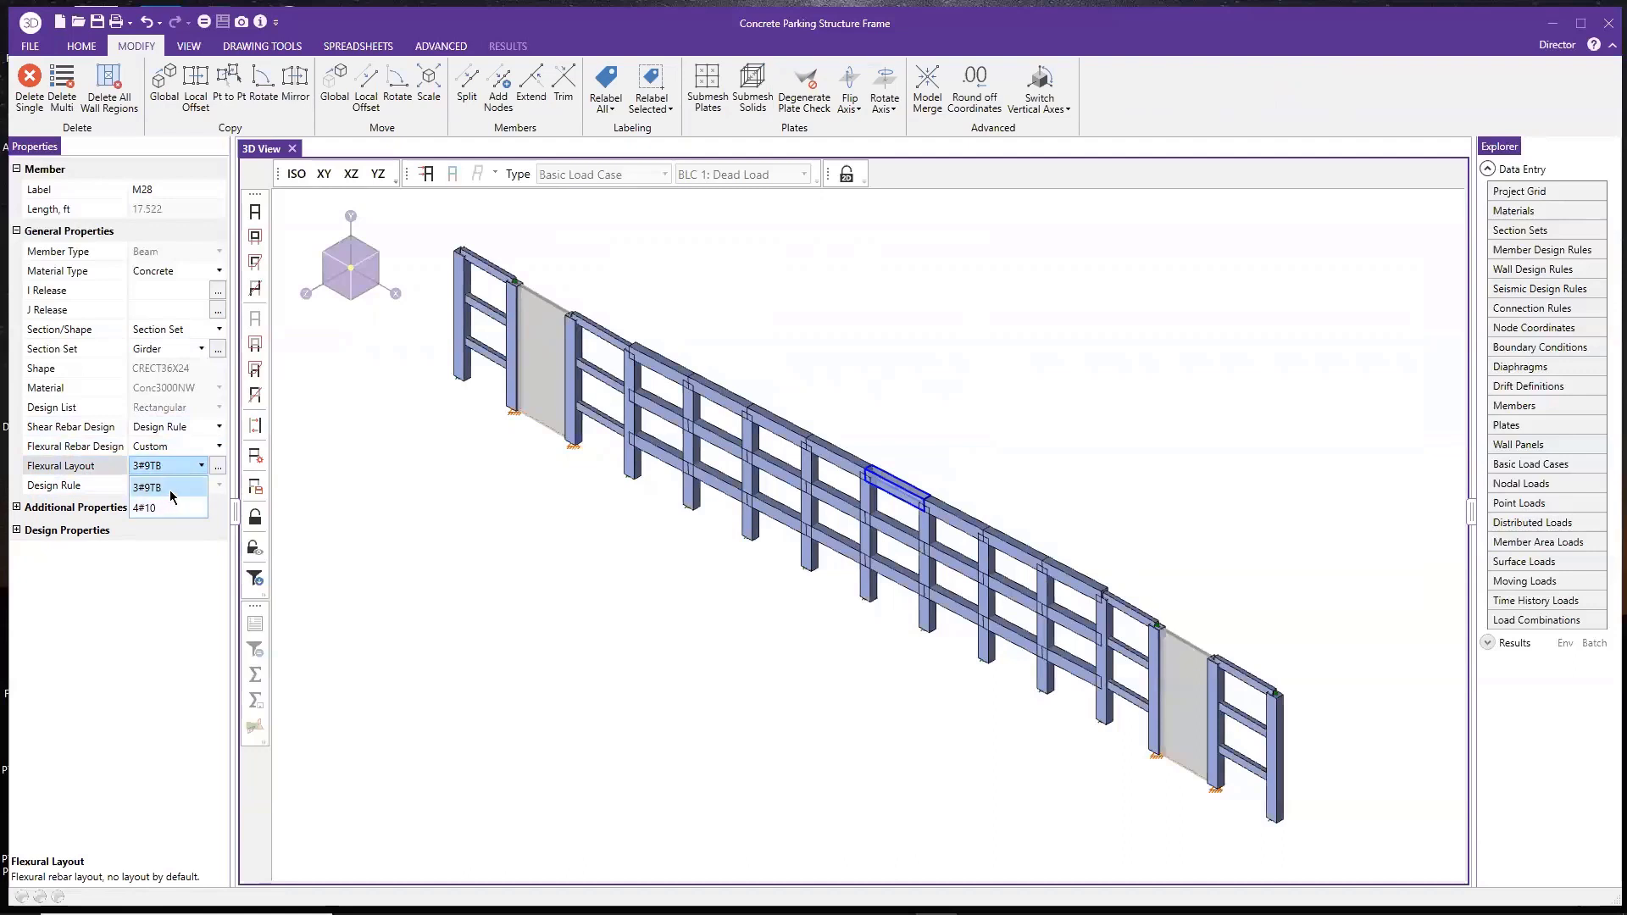
left_click(176, 597)
Open a new custom beam rebar layout, try out the bar group placement options and added rows, and close it without saving
left_click(217, 468)
left_click(801, 509)
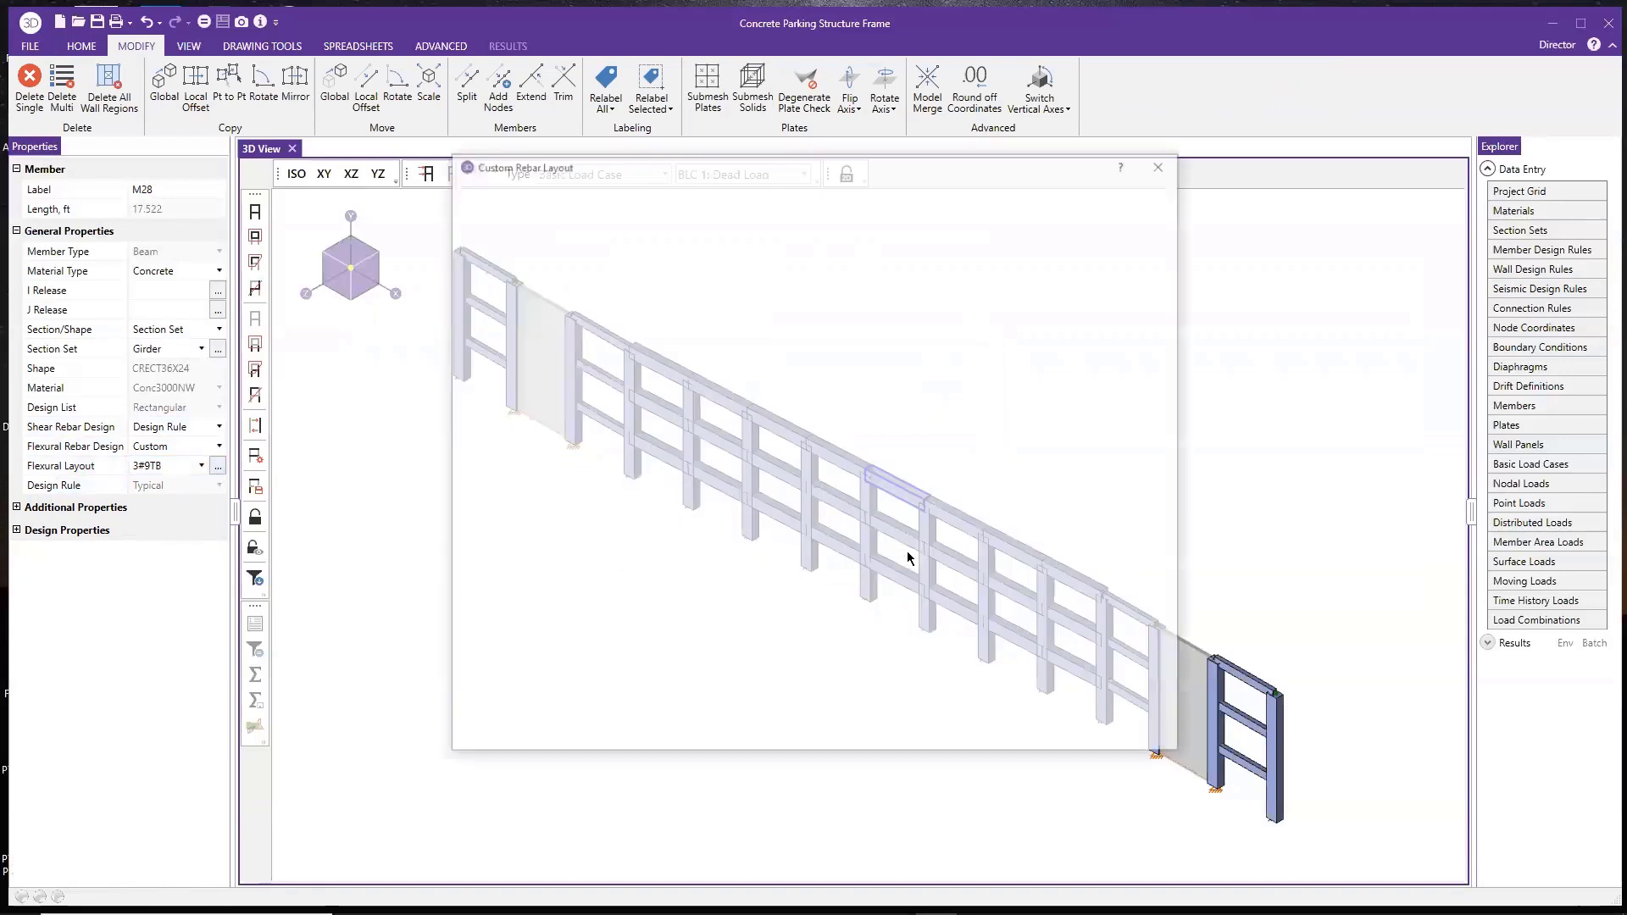
left_click(561, 337)
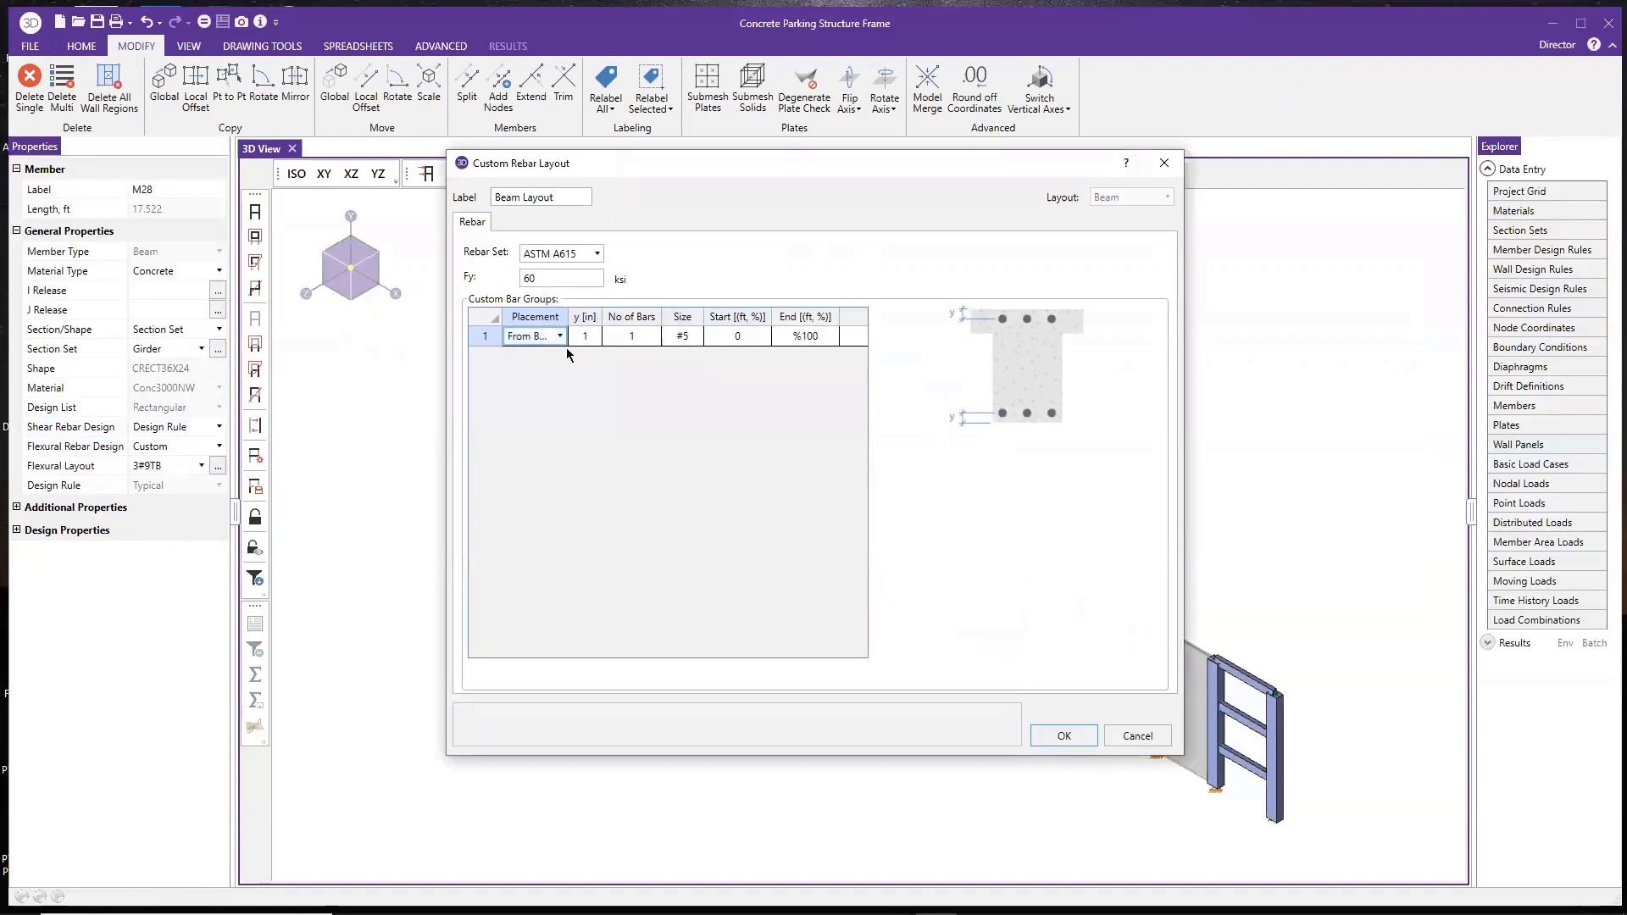
left_click(532, 339)
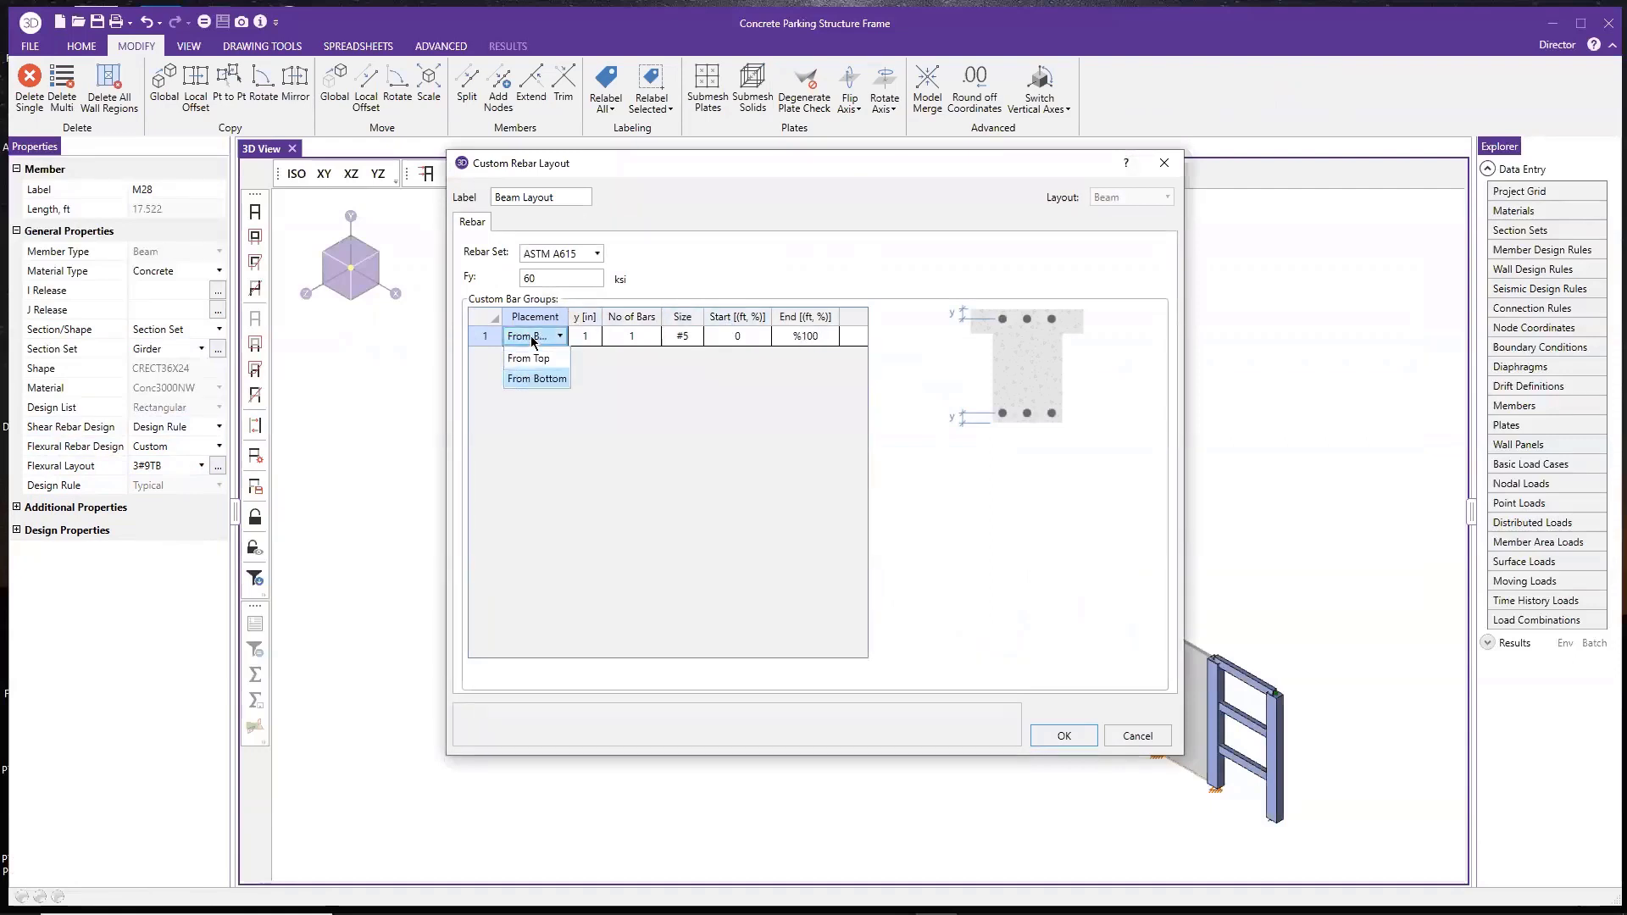
left_click(533, 339)
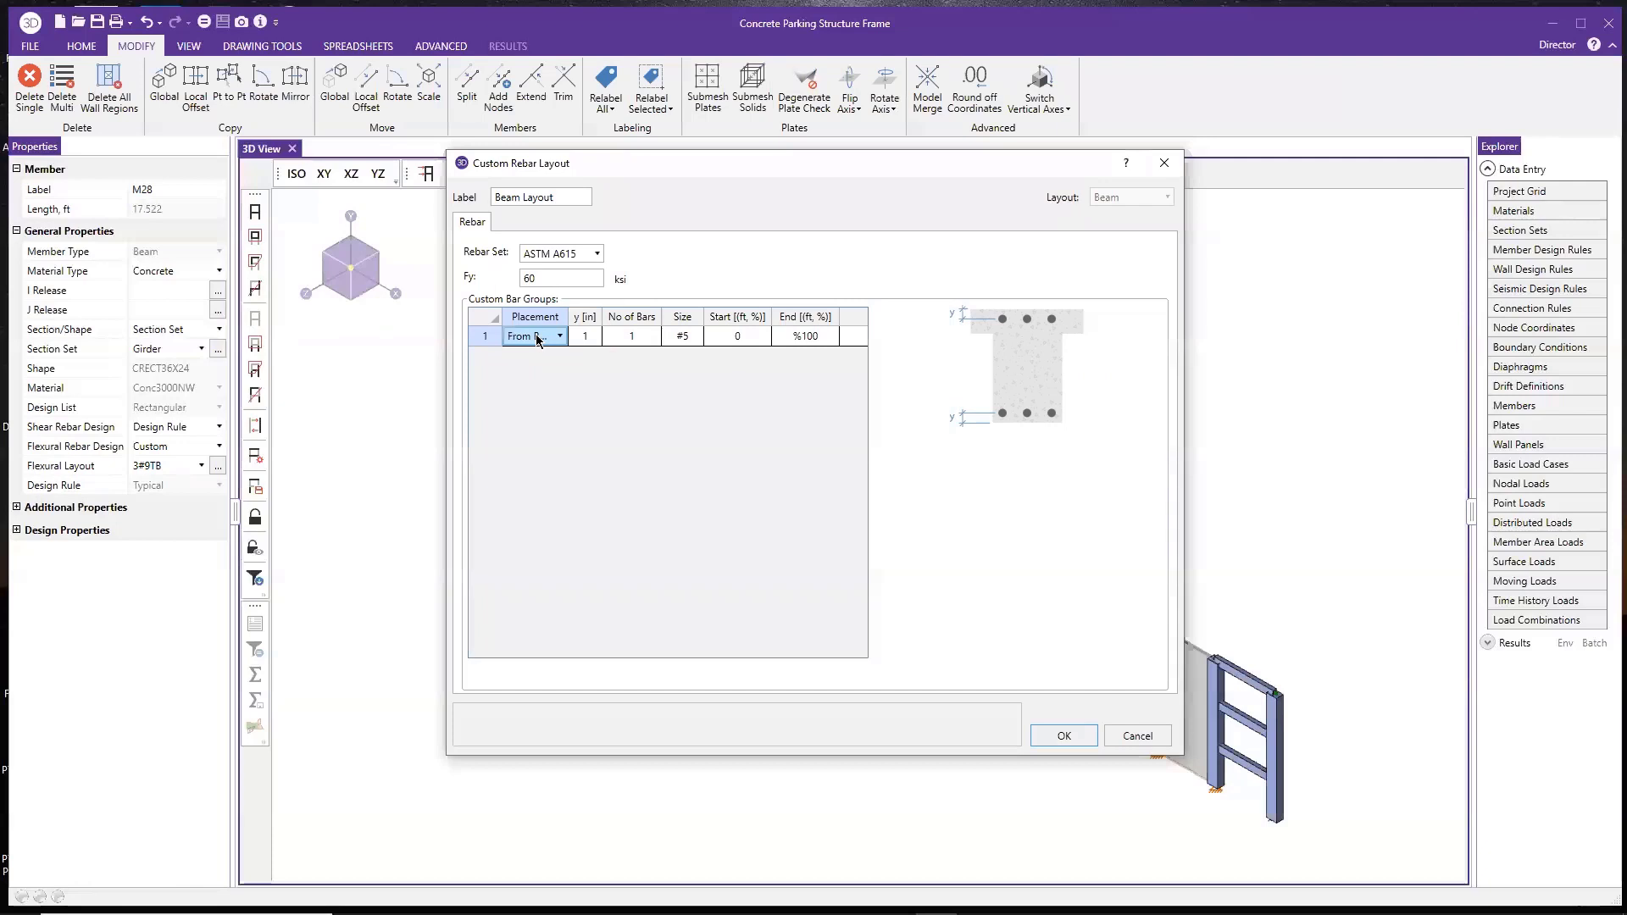
left_click(539, 357)
left_click(541, 359)
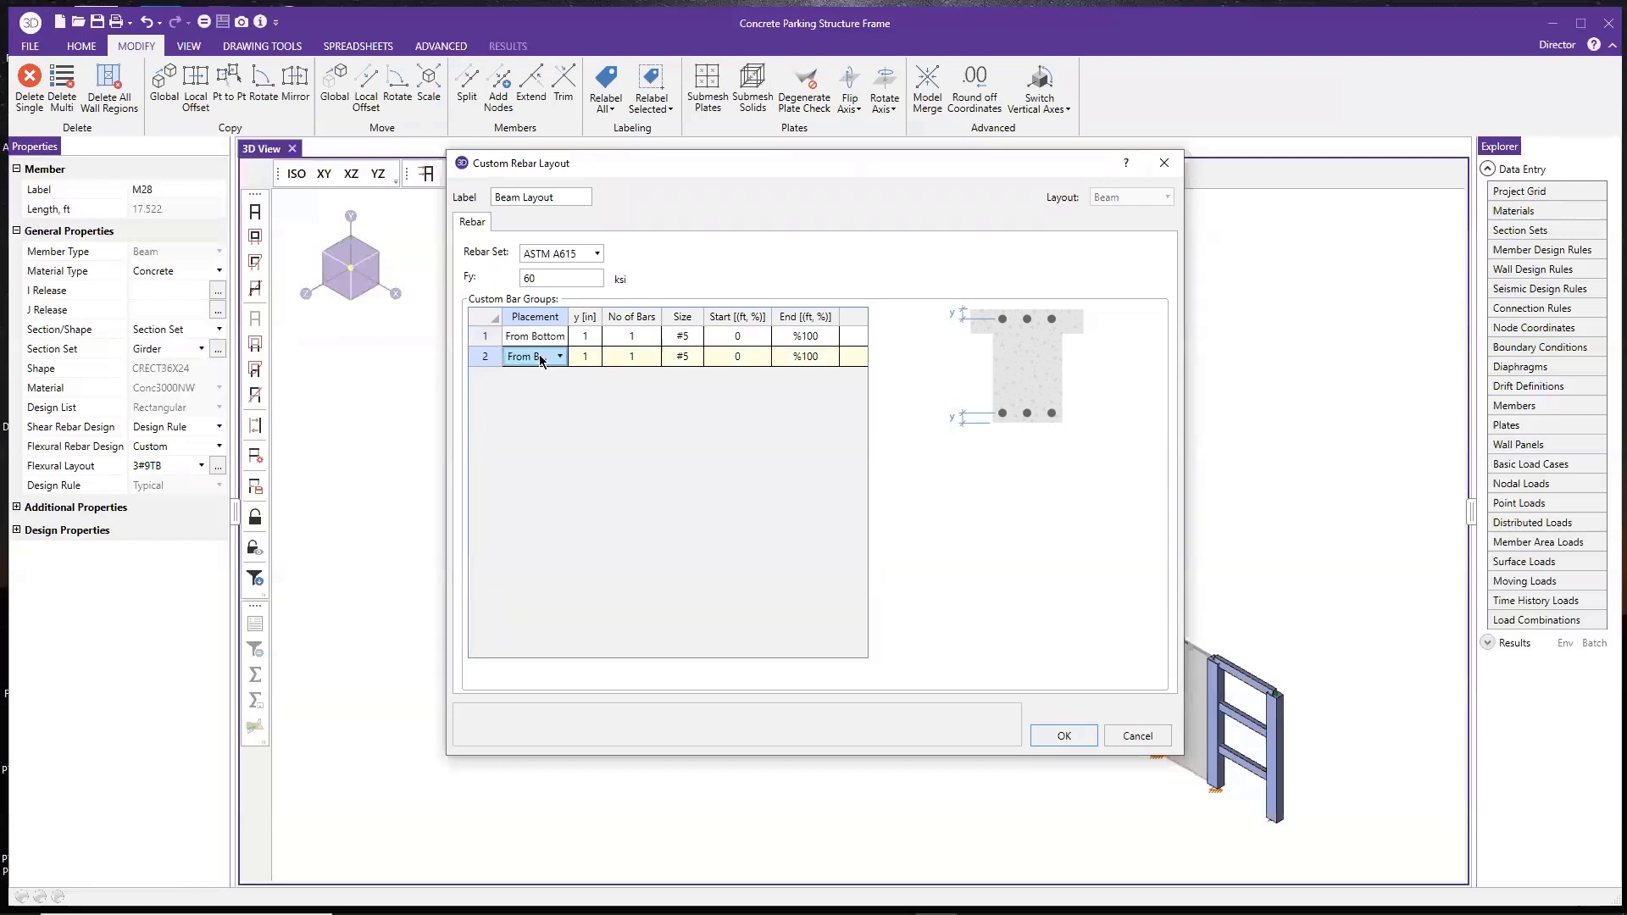
left_click(541, 382)
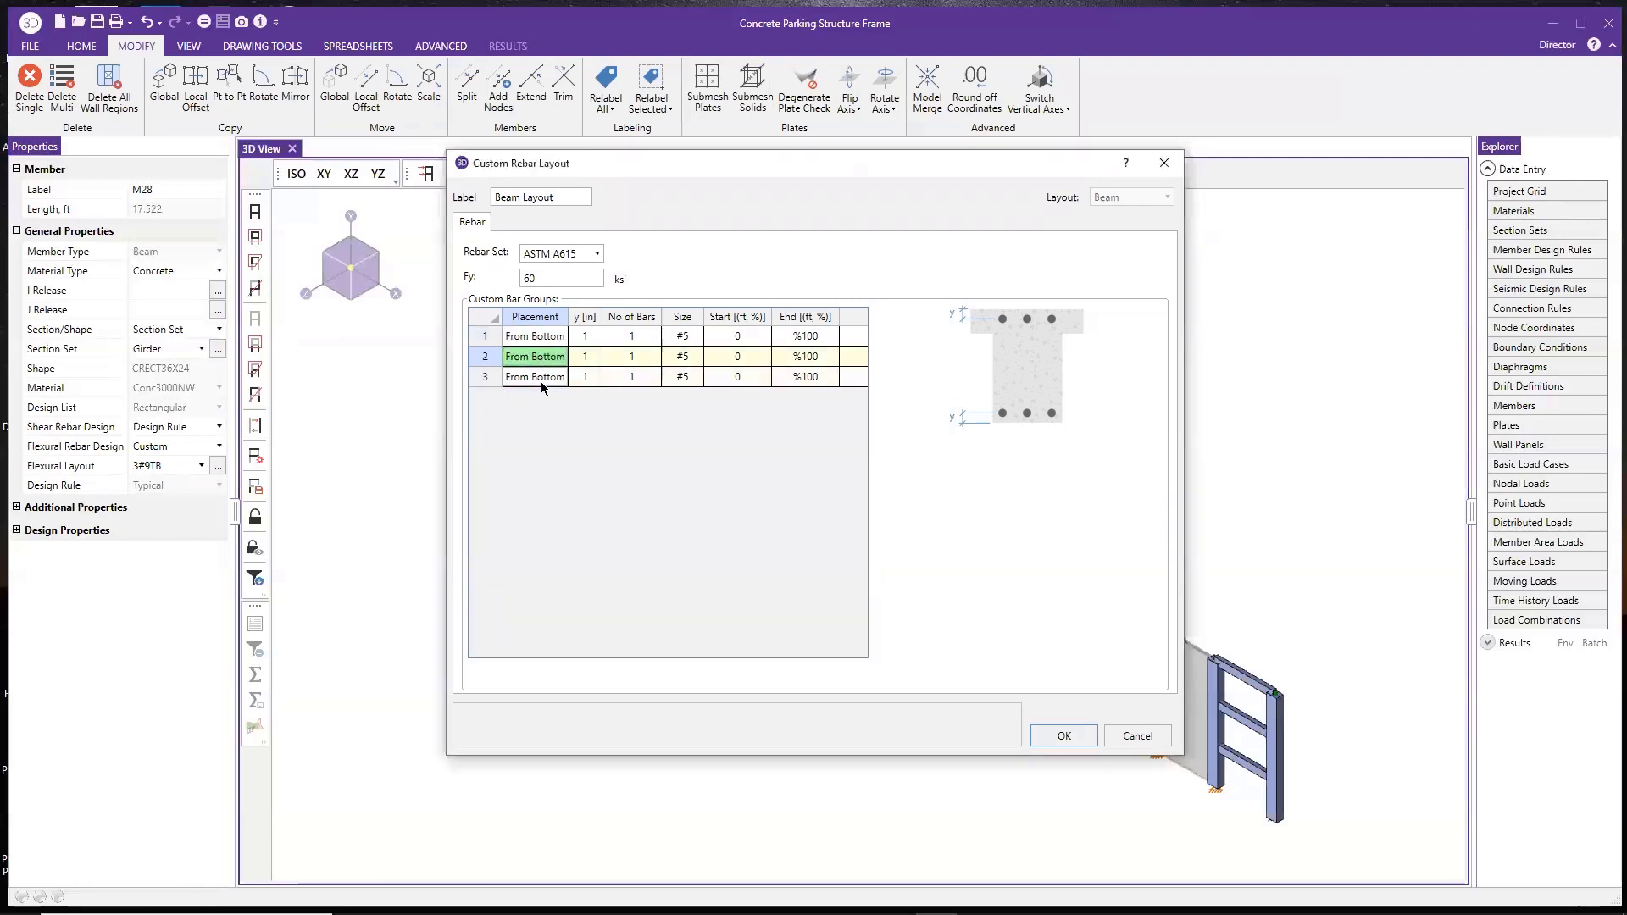
left_click(541, 386)
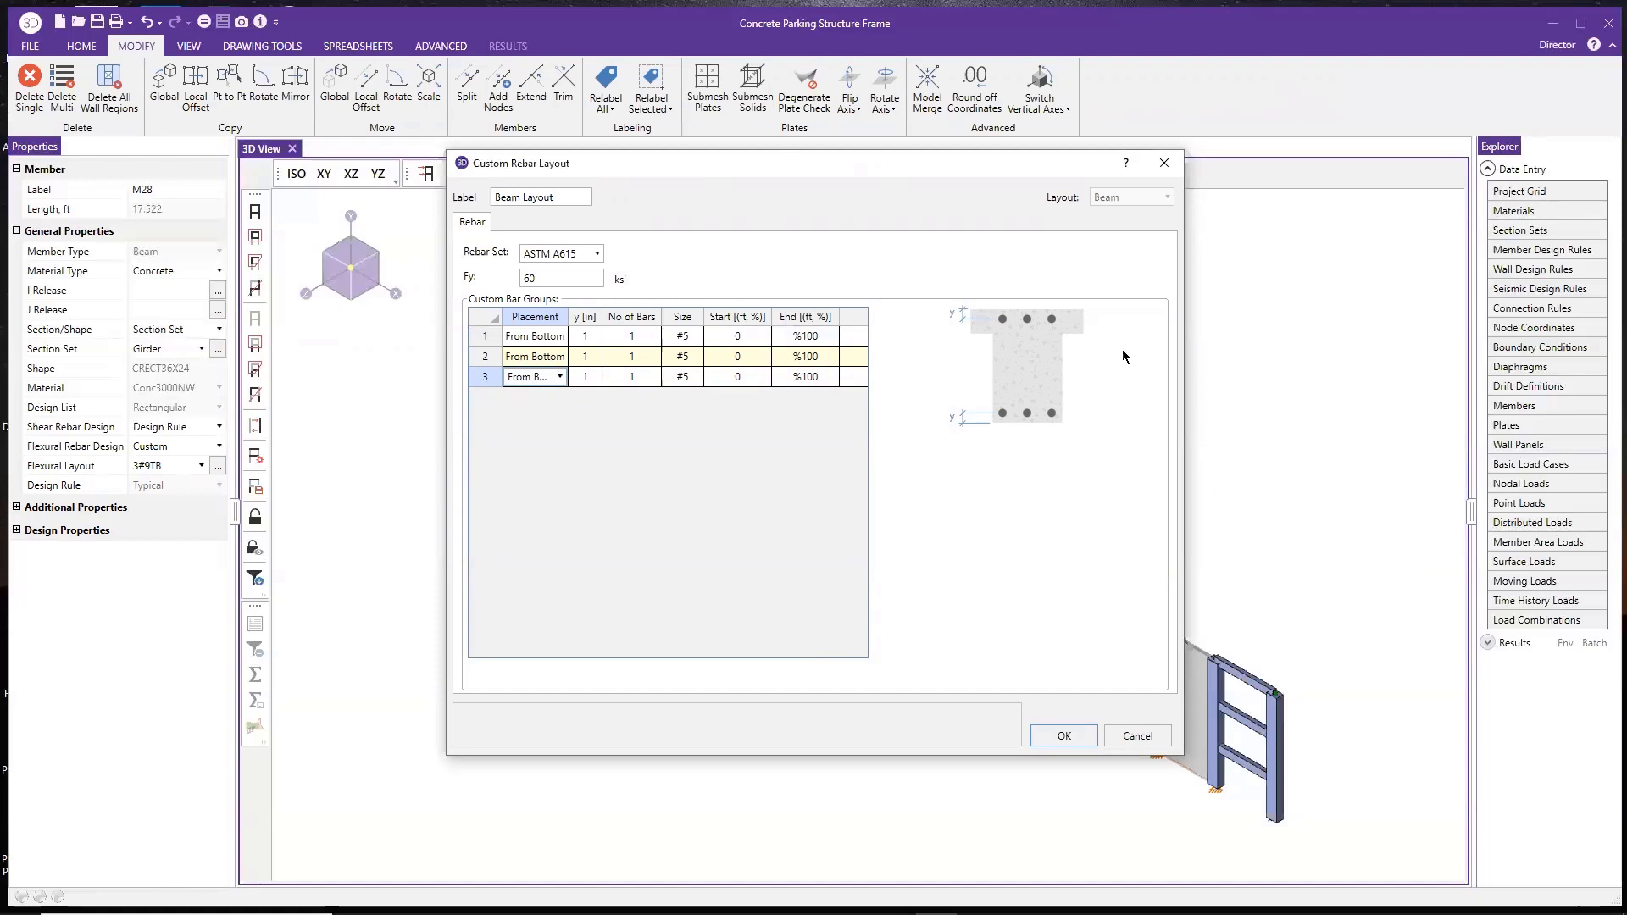
left_click(1165, 163)
Expand the selected girder's design properties and examine the effective slab width and slab thickness fields
double_click(73, 530)
left_click(136, 555)
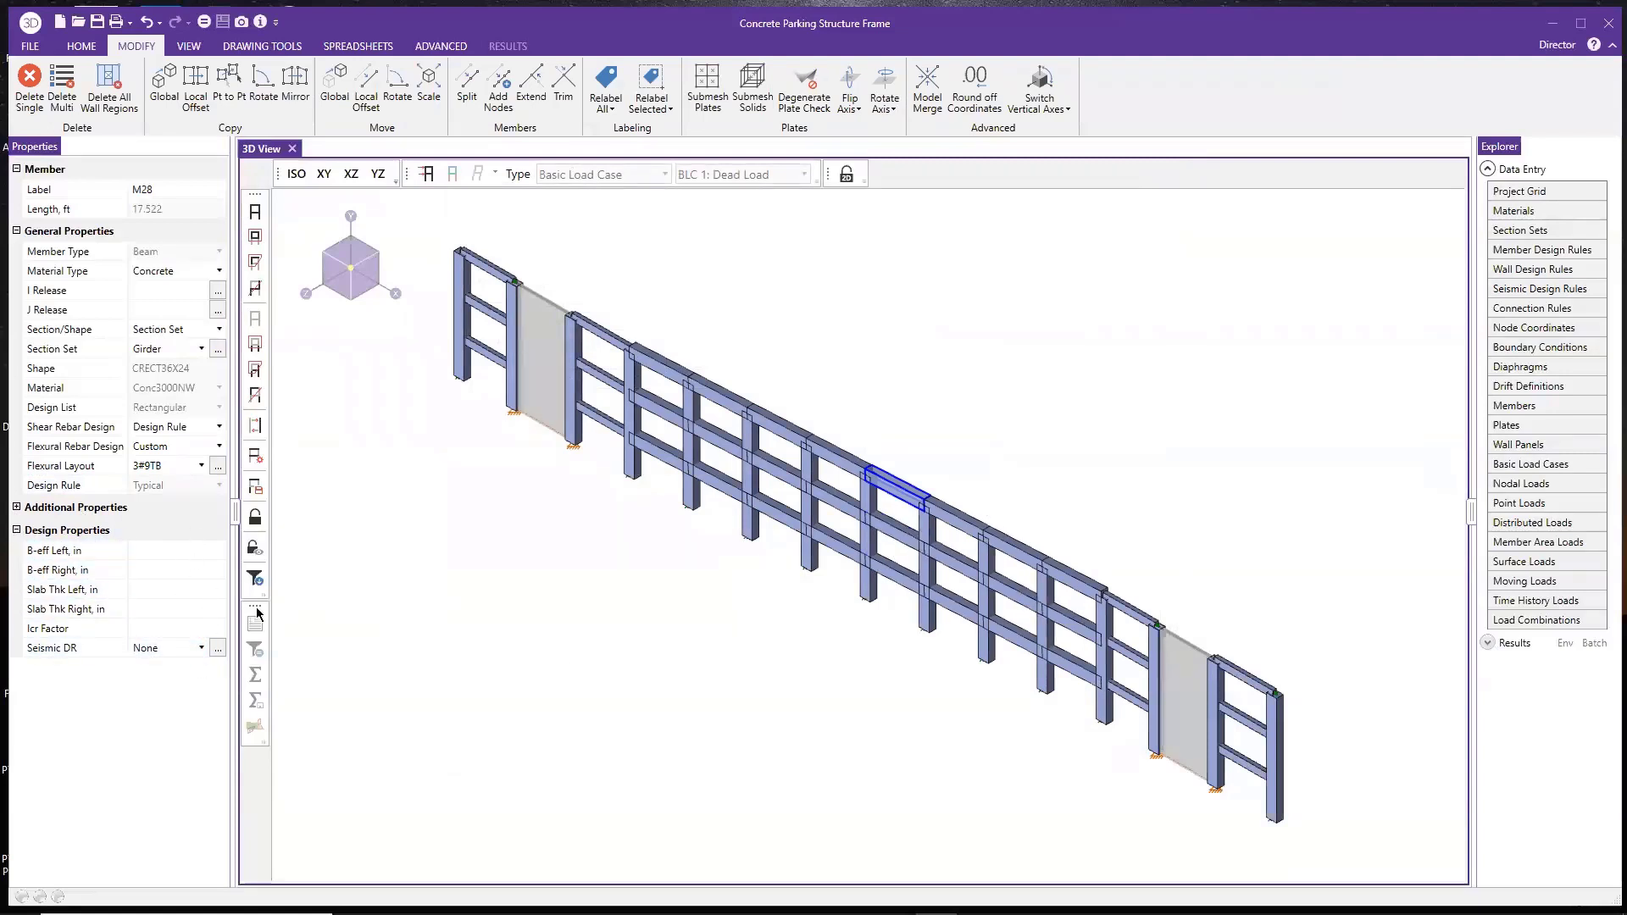
left_click(140, 551)
left_click(153, 570)
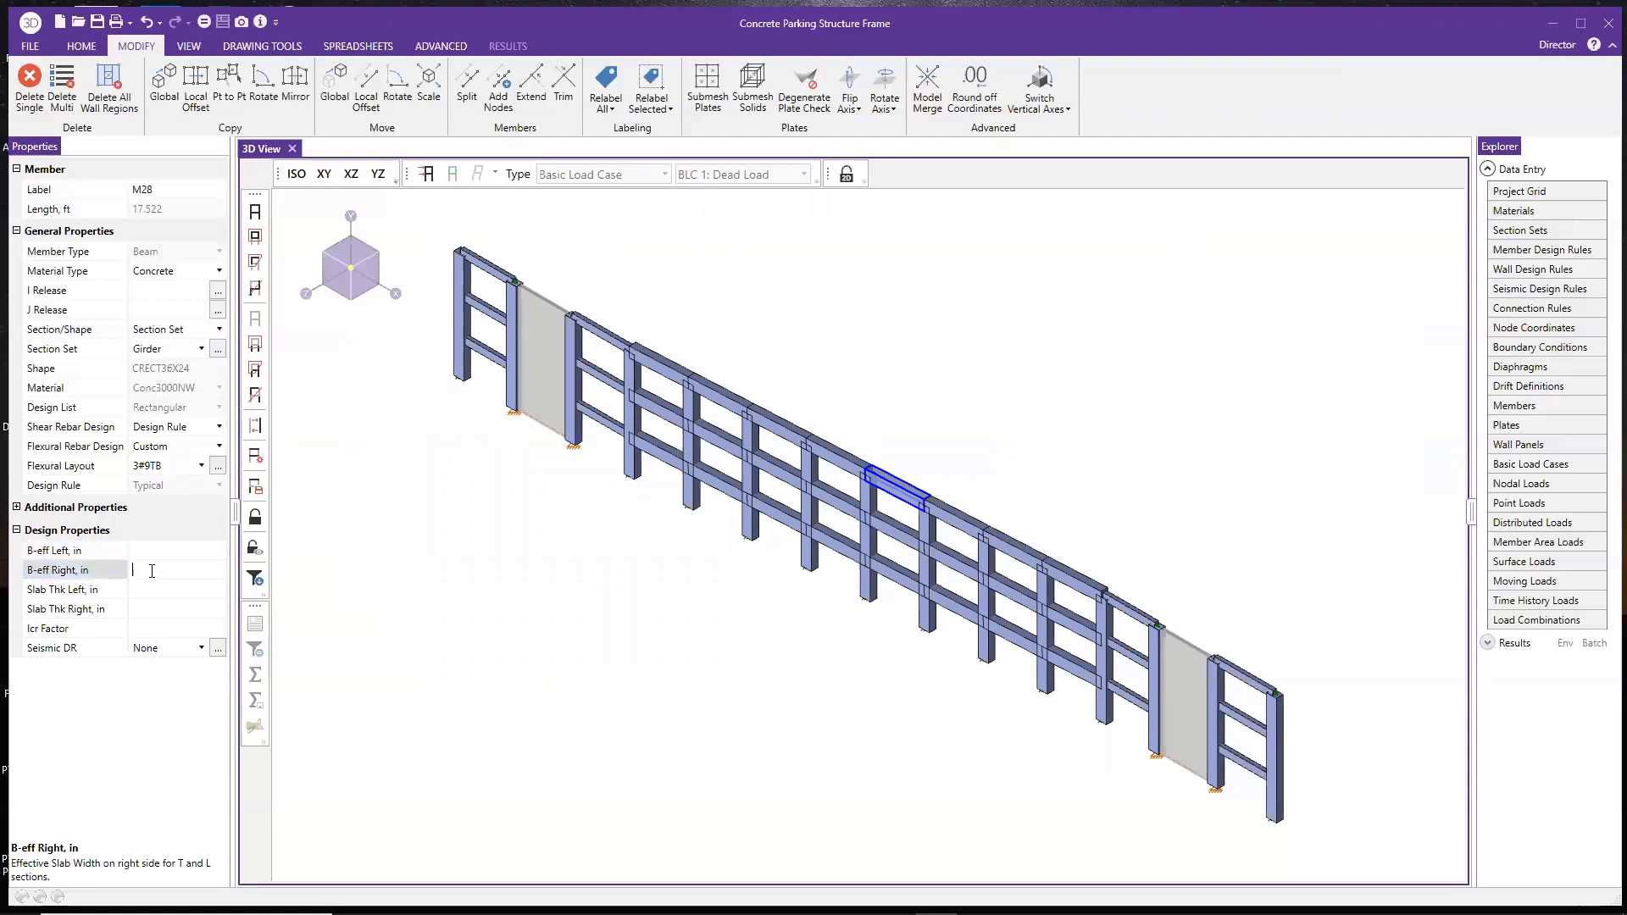
left_click(154, 550)
left_click(154, 570)
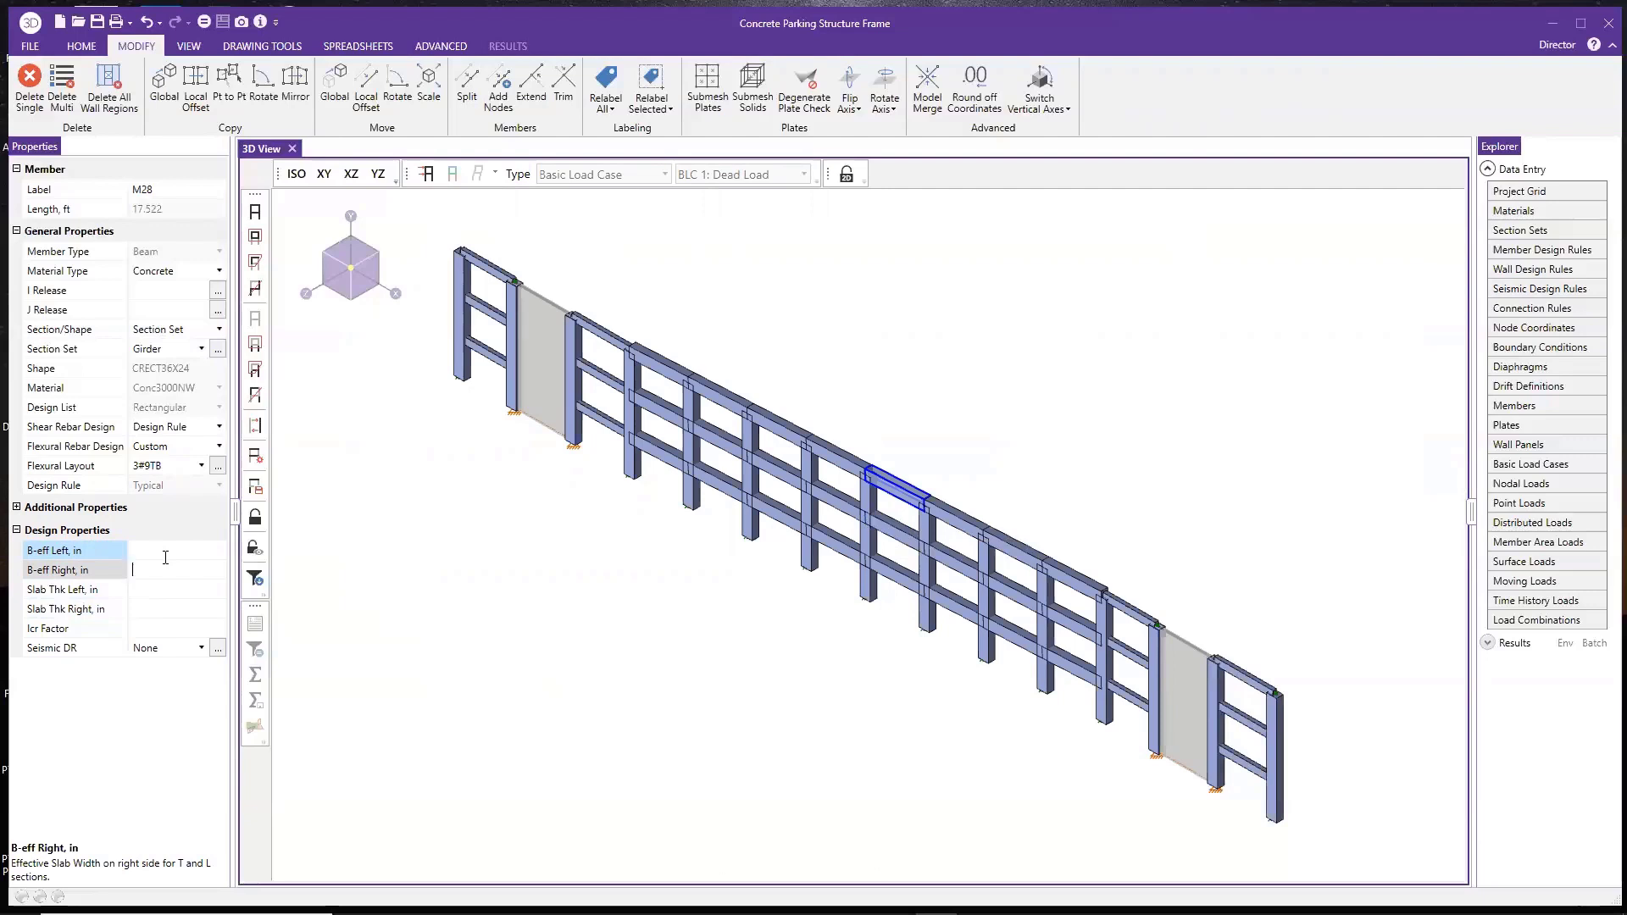
left_click(169, 551)
left_click(167, 591)
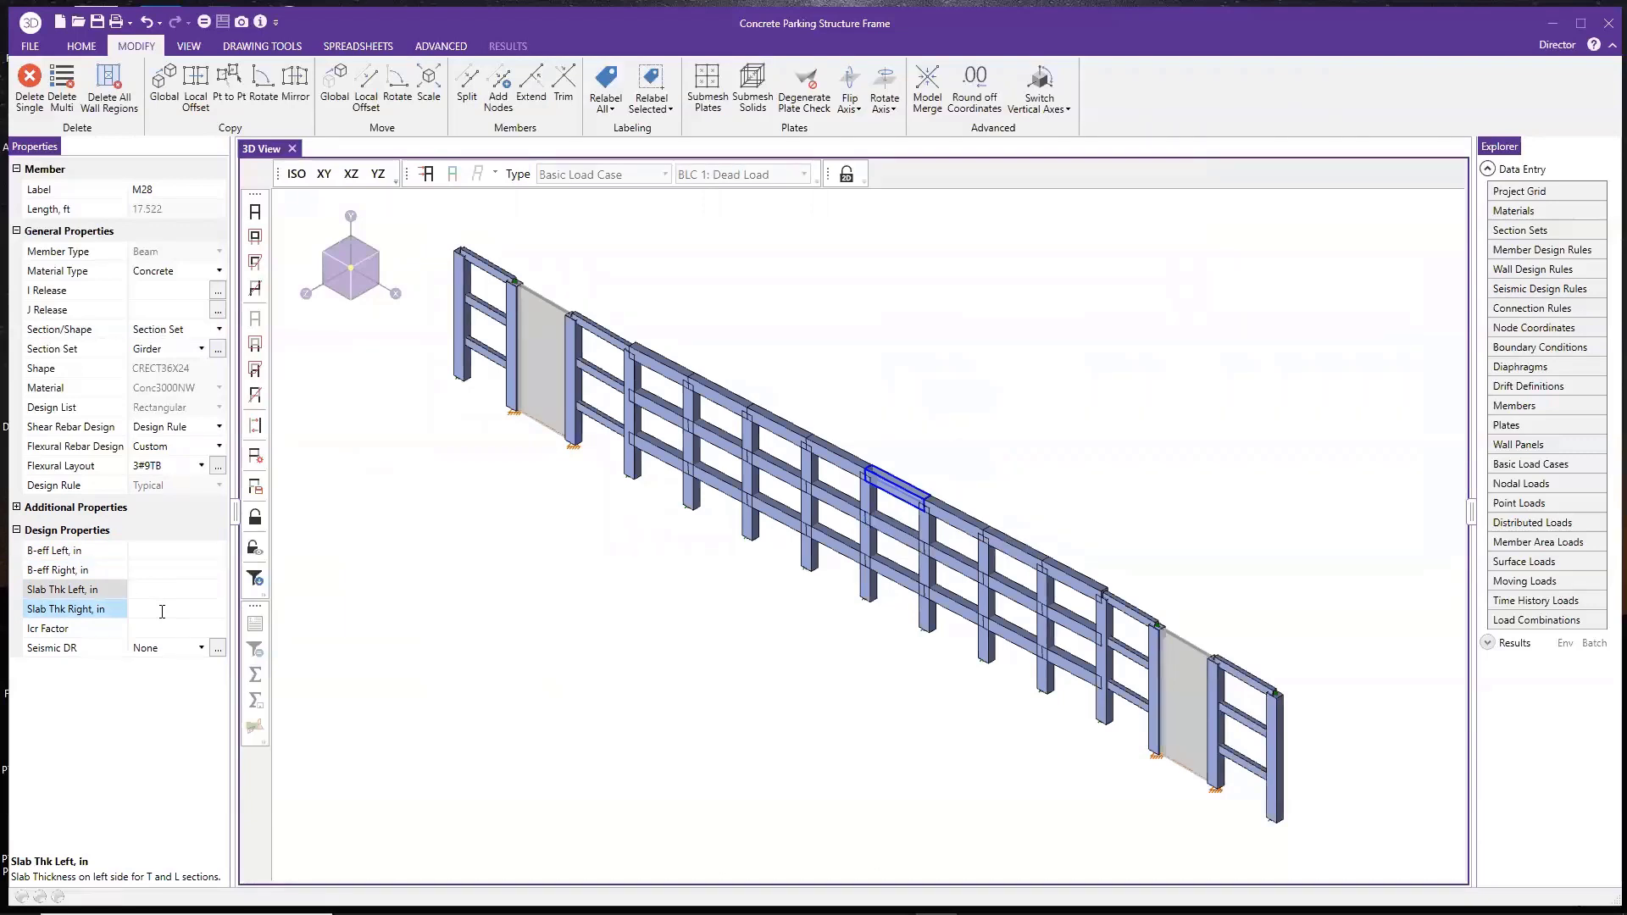
Give the girder a T-shaped section with an effective slab width of 24 in and slab thickness of 8 in on both sides
left_click(161, 552)
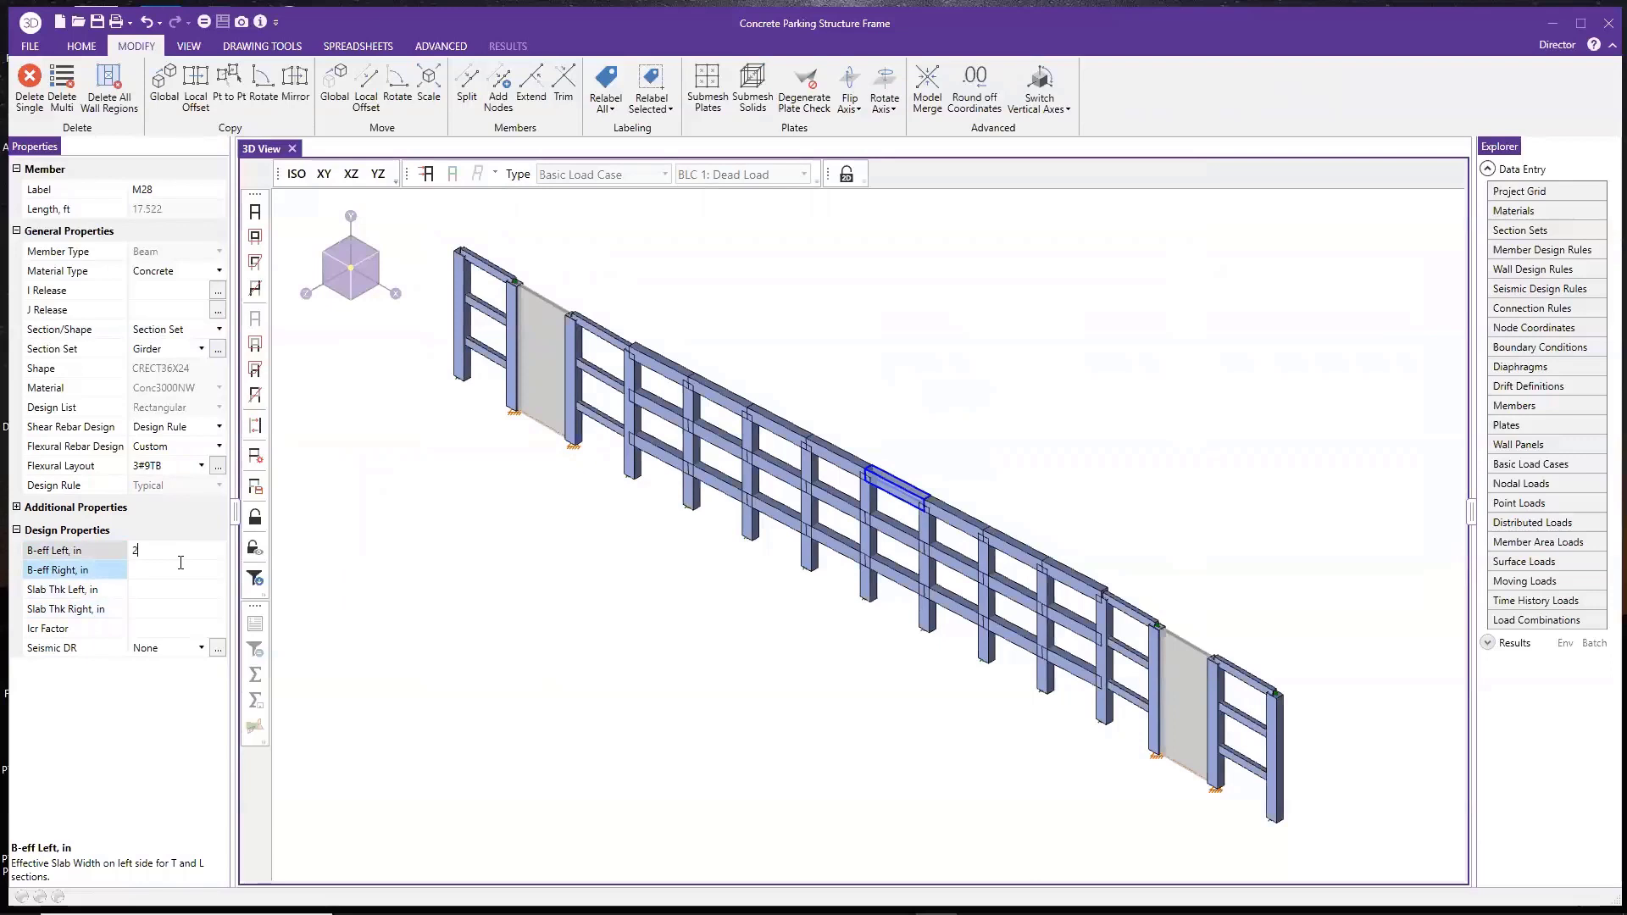
left_click(182, 568)
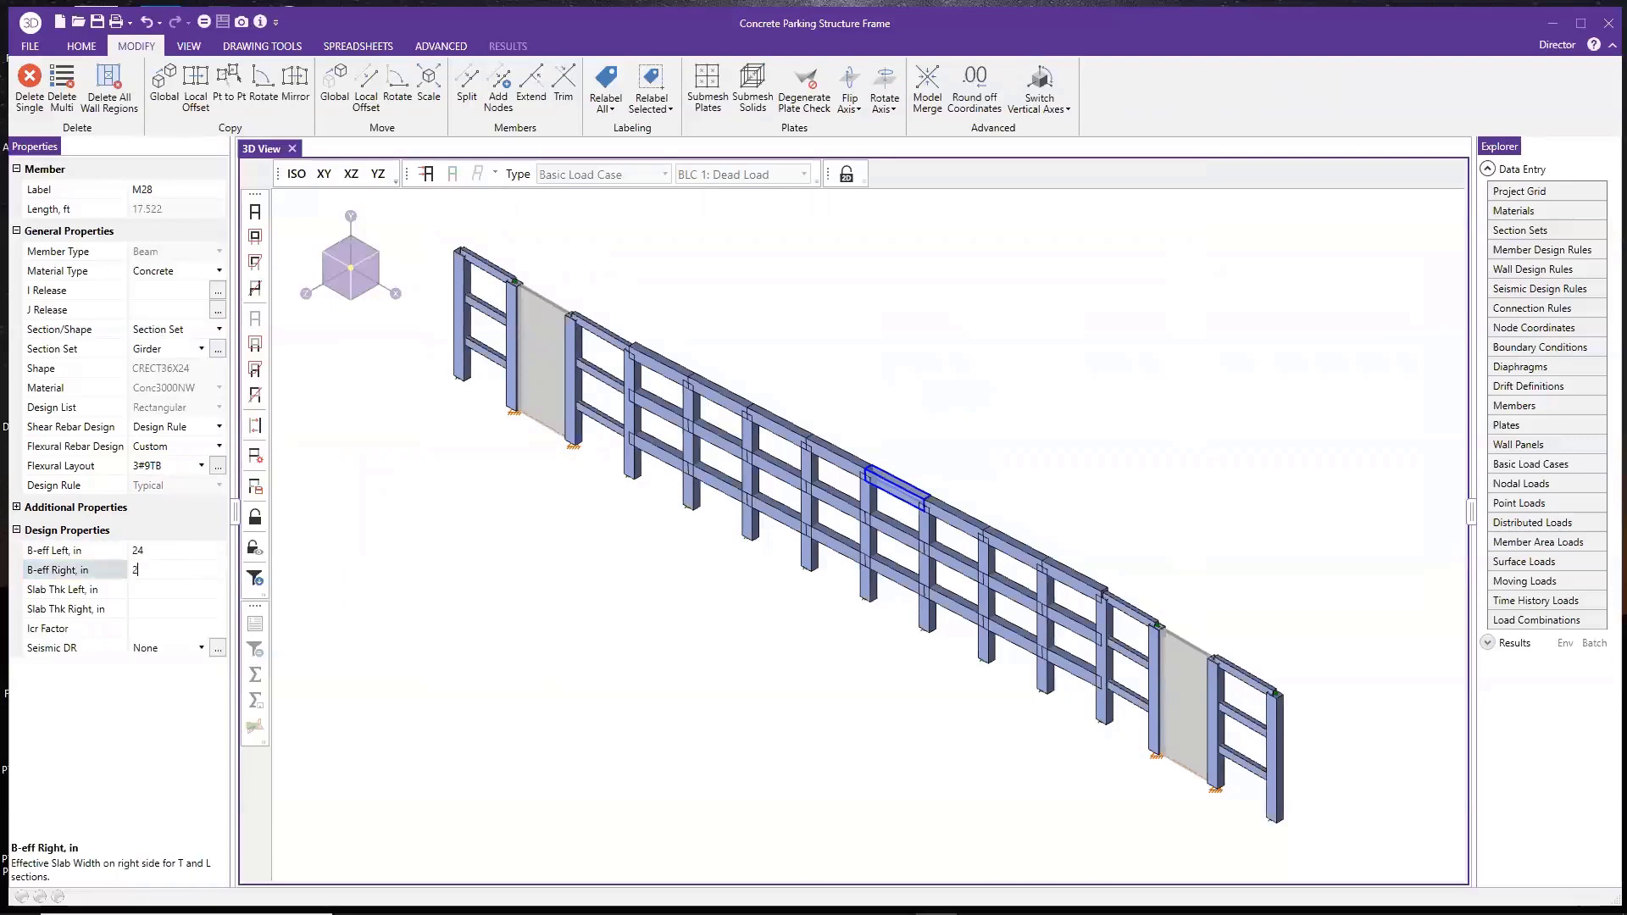
left_click(156, 591)
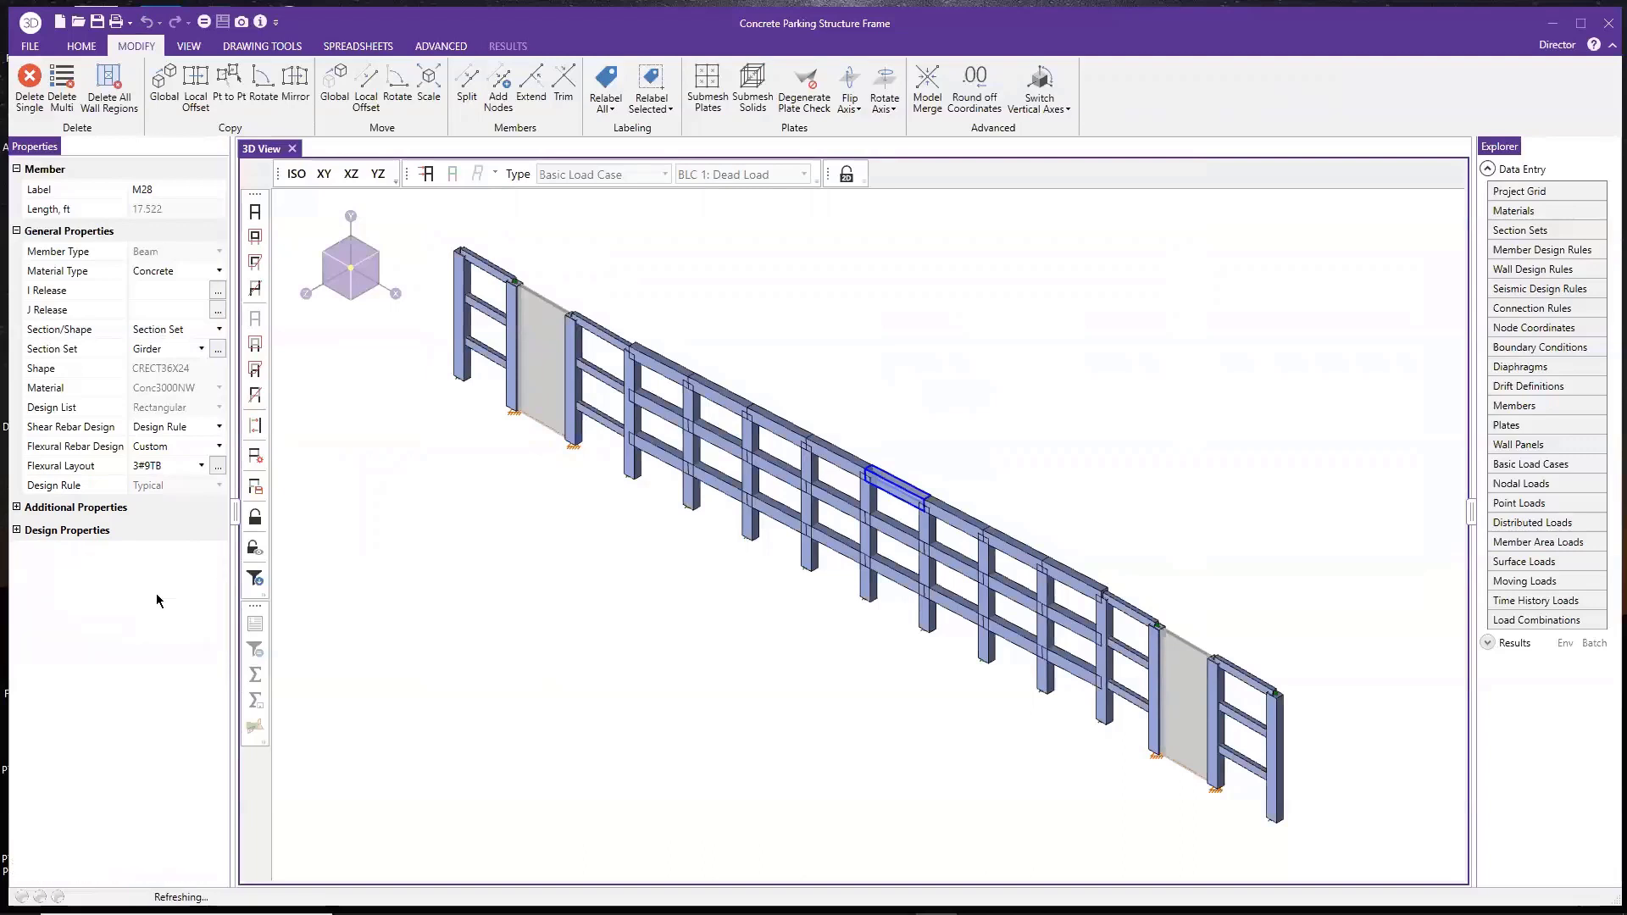
type("8")
left_click(164, 609)
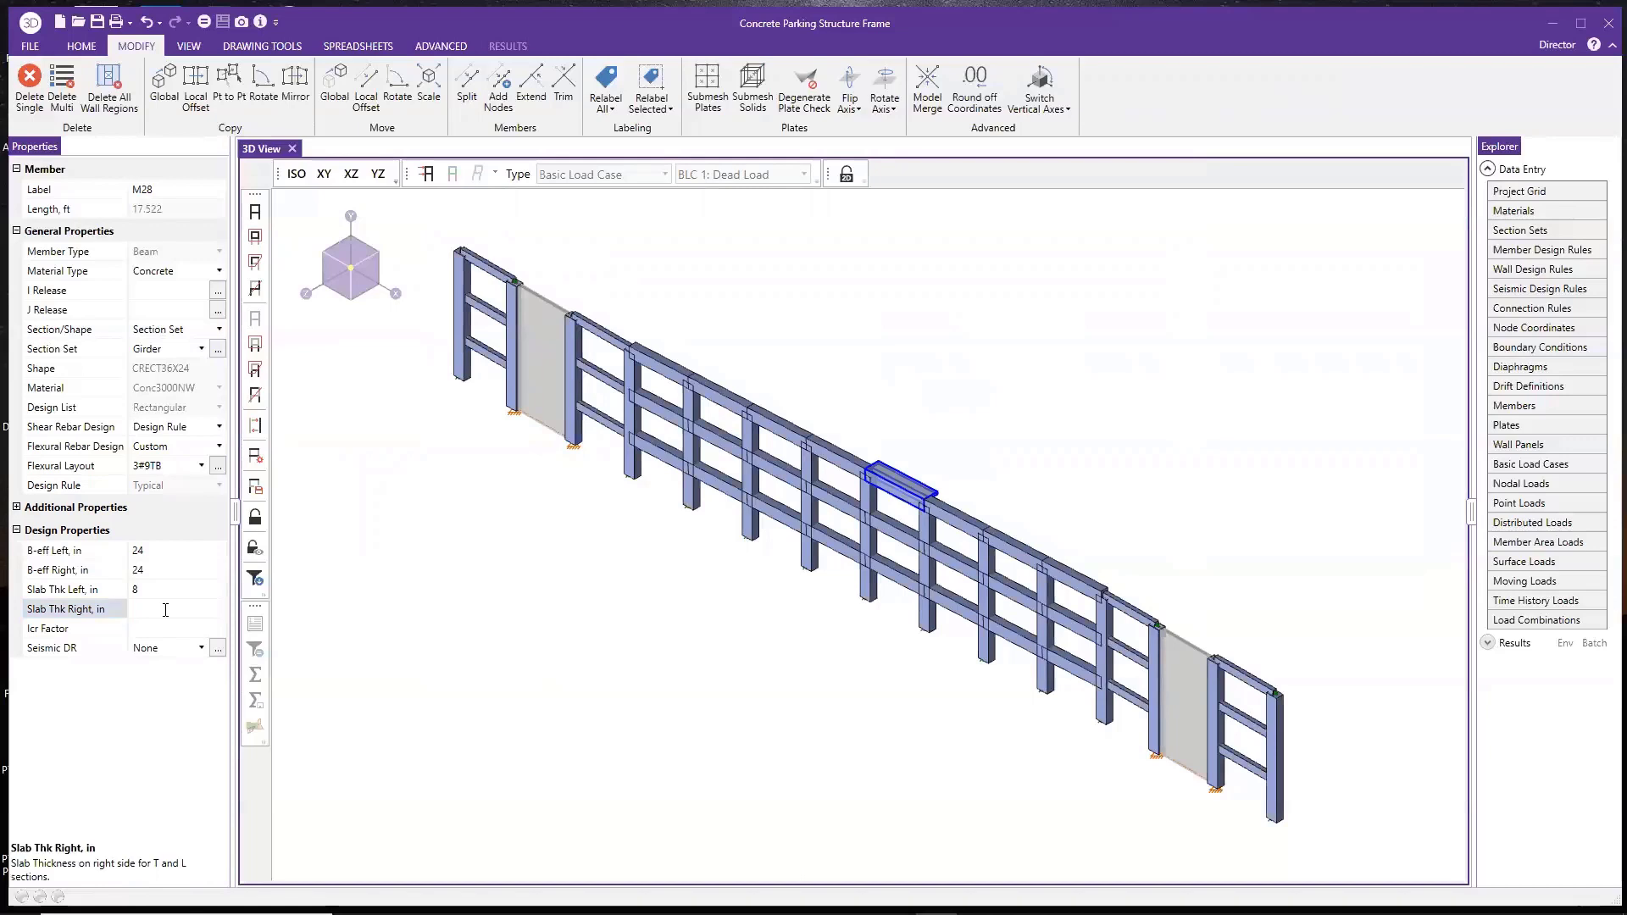
left_click(76, 590)
left_click(307, 619)
scroll(898, 509, "up", 5)
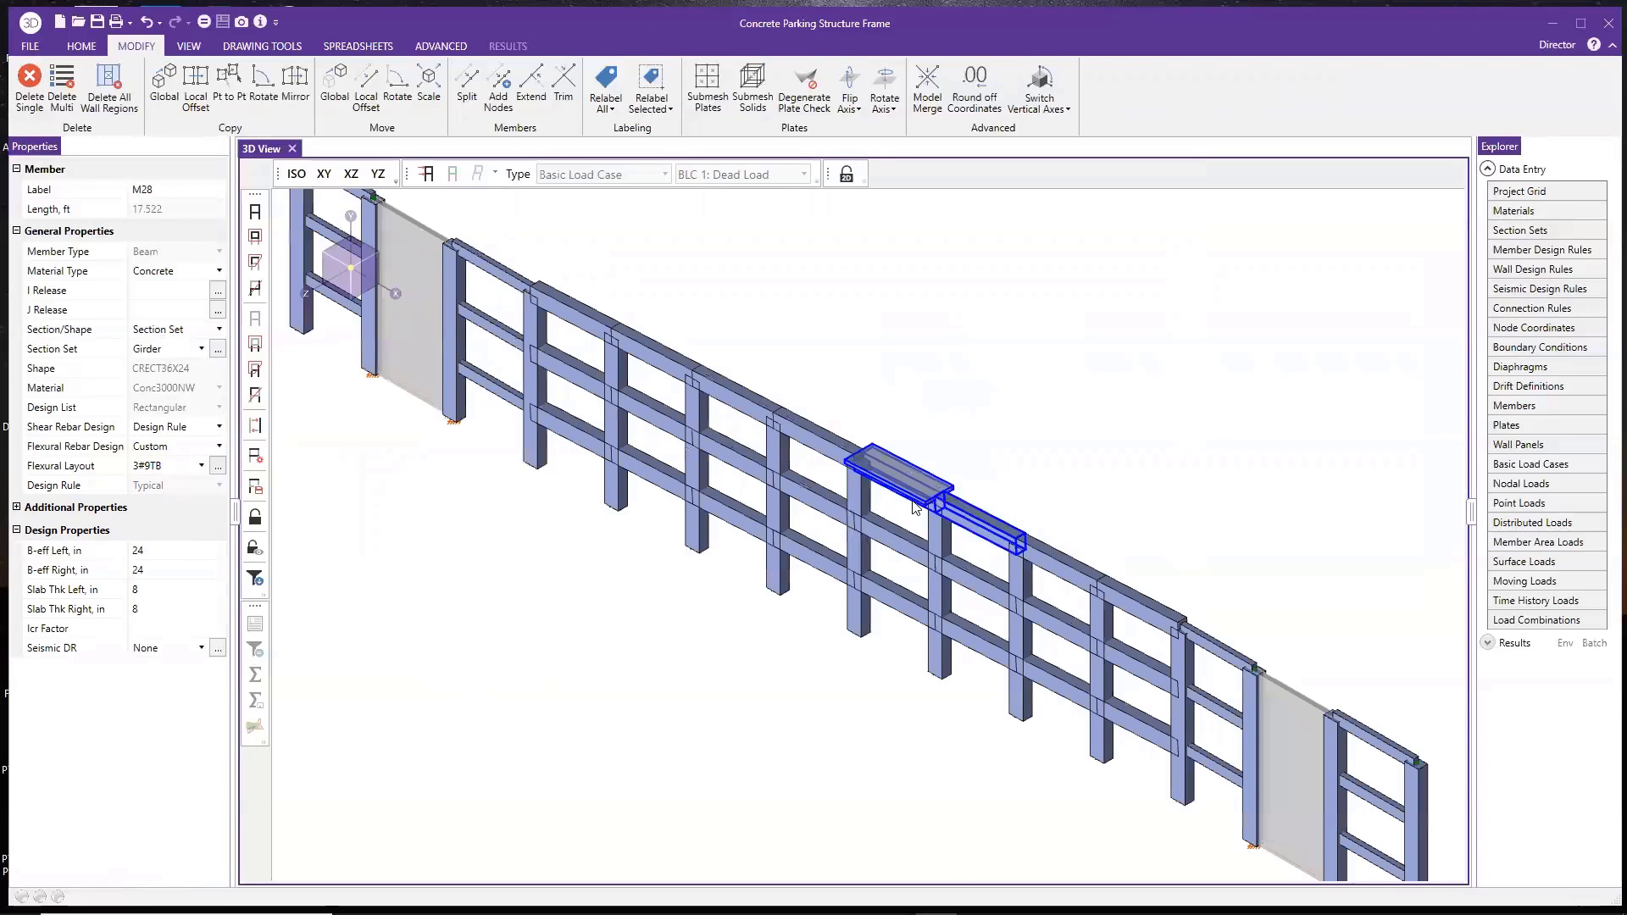
scroll(894, 509, "up", 2)
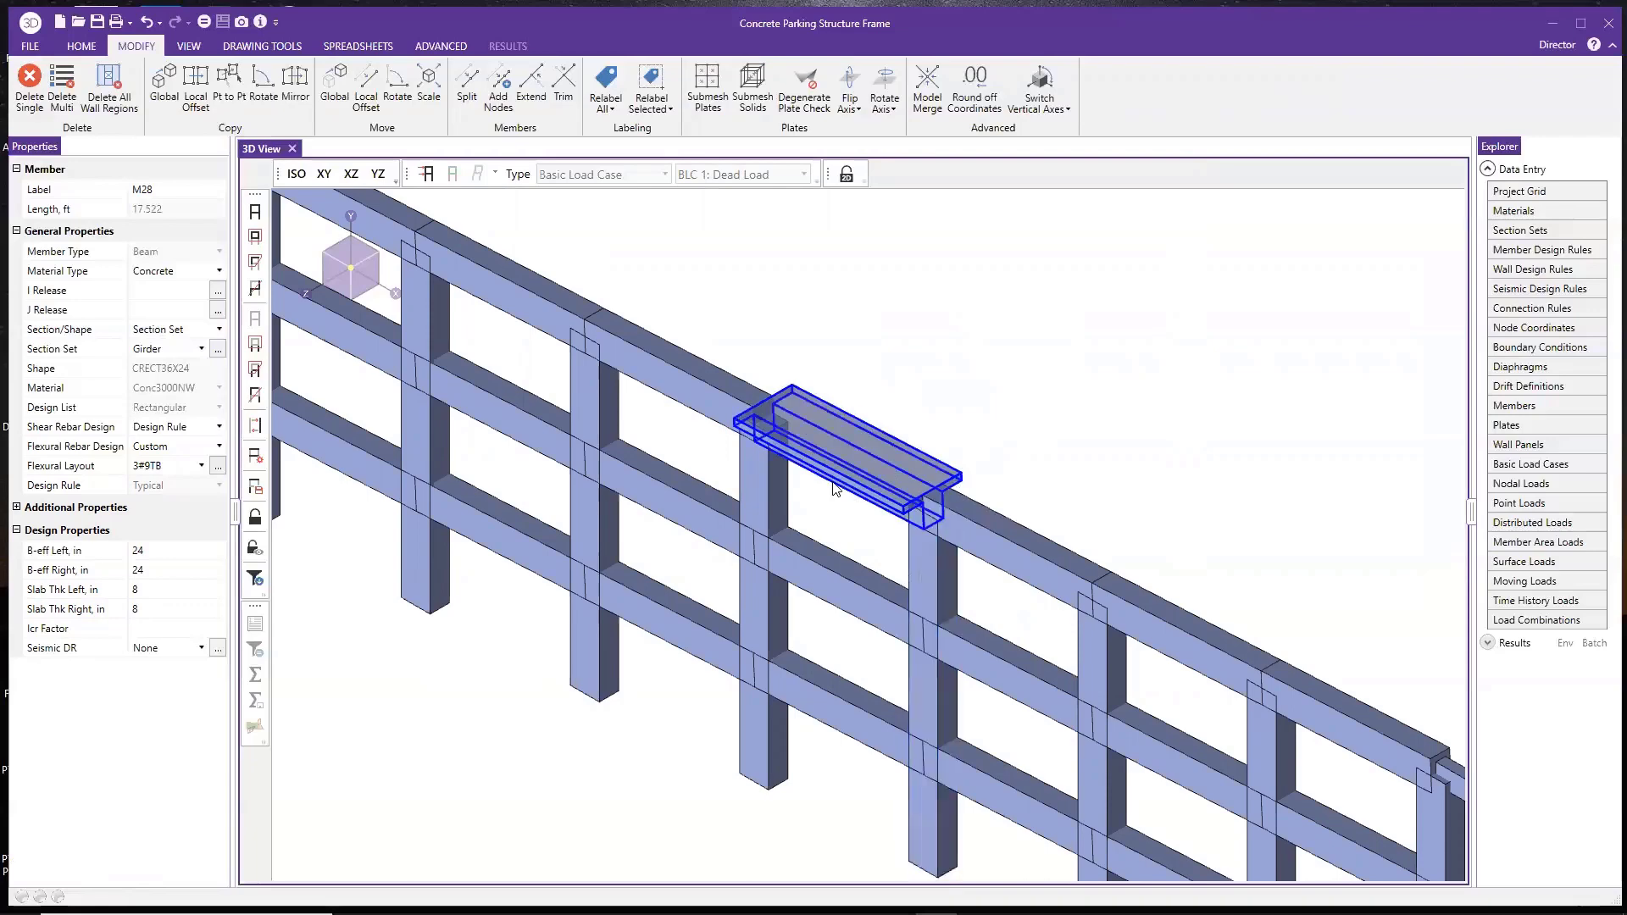
scroll(900, 497, "down", 2)
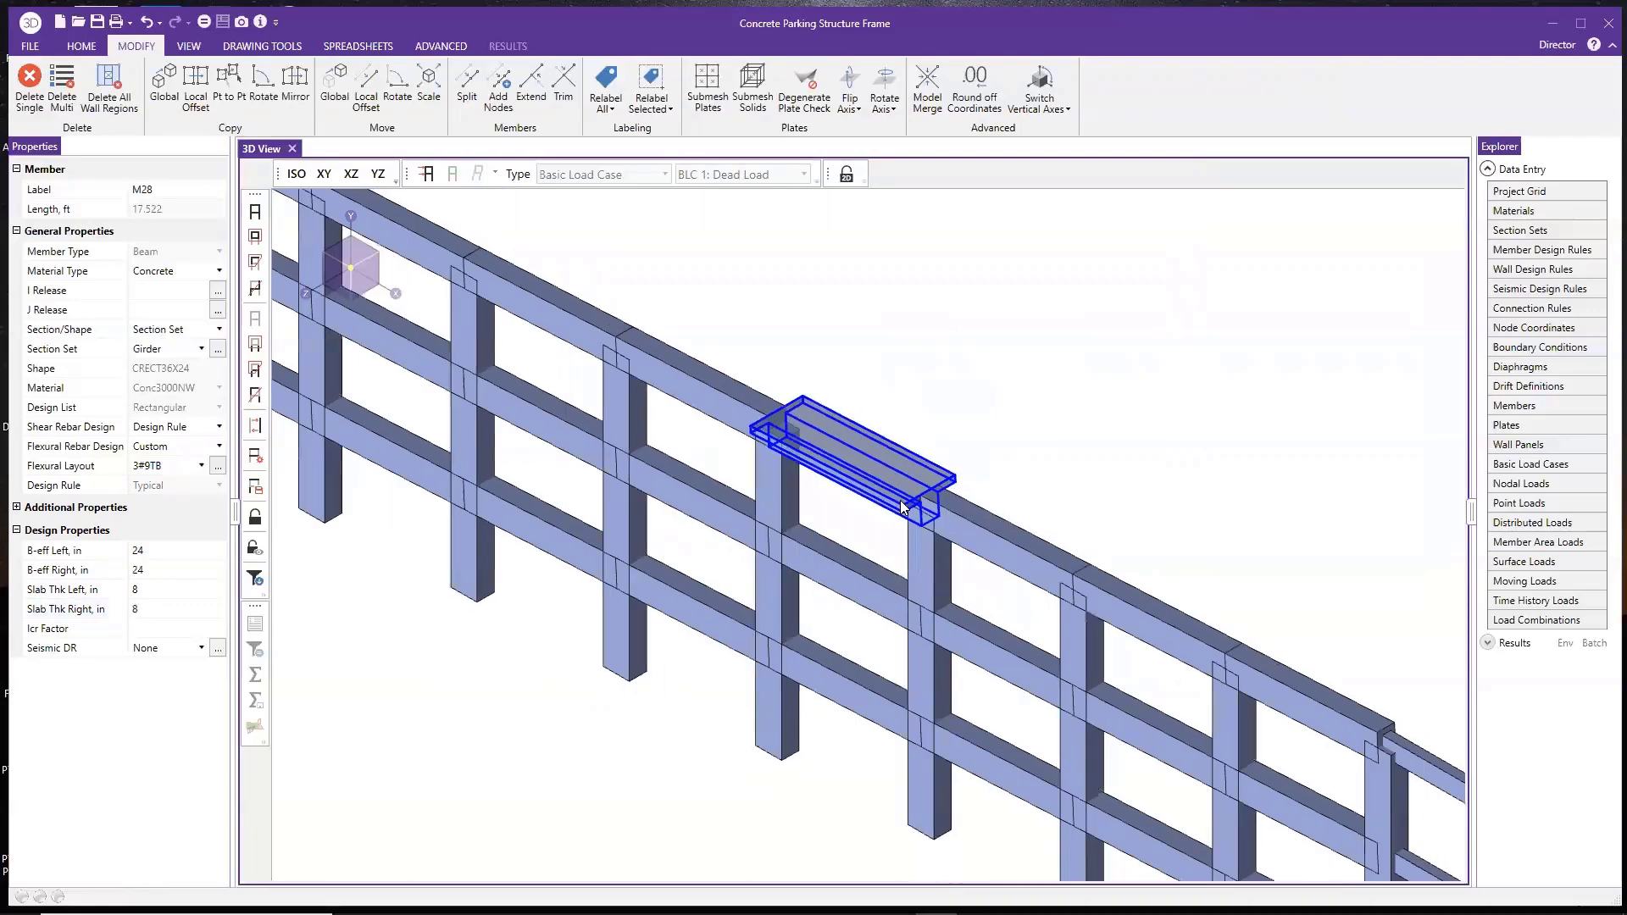
scroll(903, 506, "down", 4)
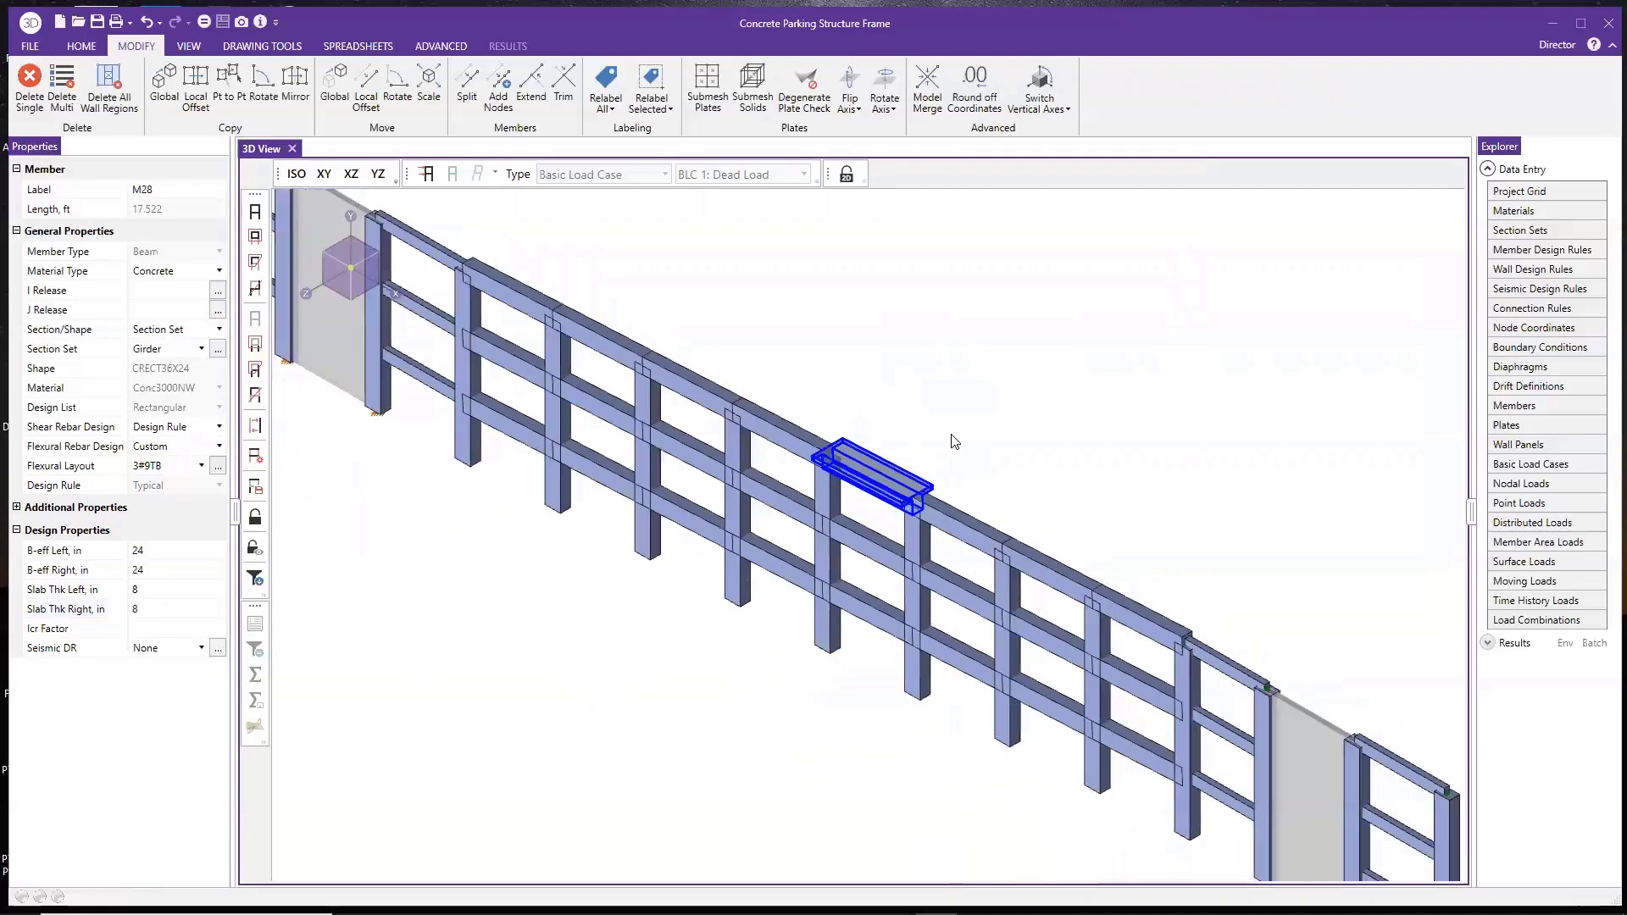
Select column M50 in place of the girder to view its design properties, and deselect it
left_click(971, 423)
left_click(977, 580)
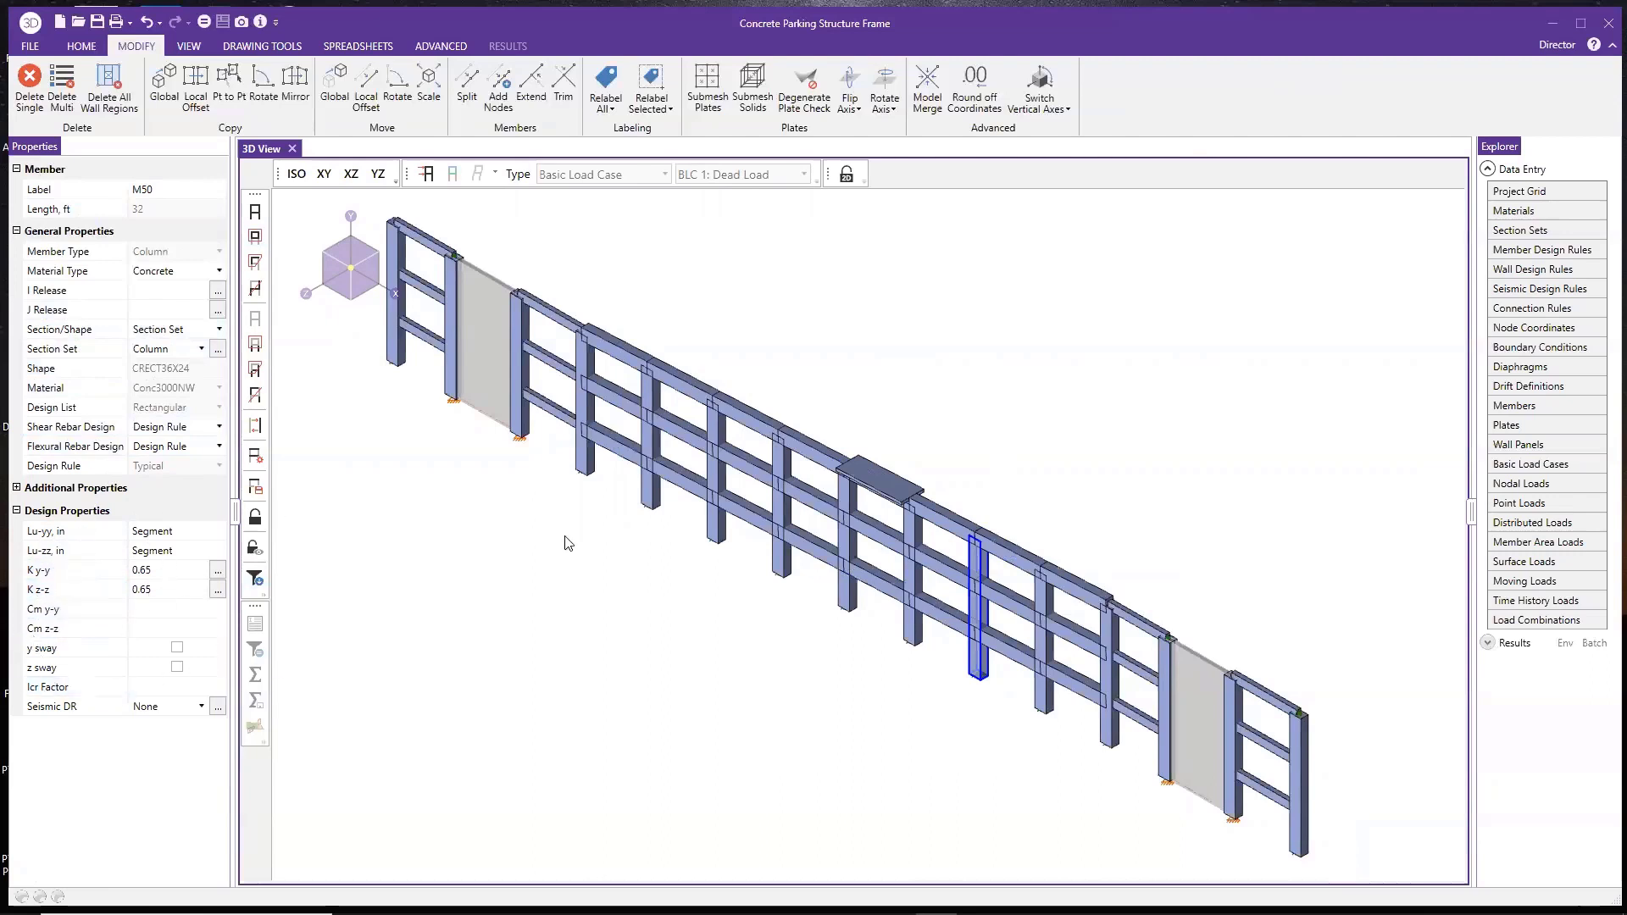
left_click(1227, 670)
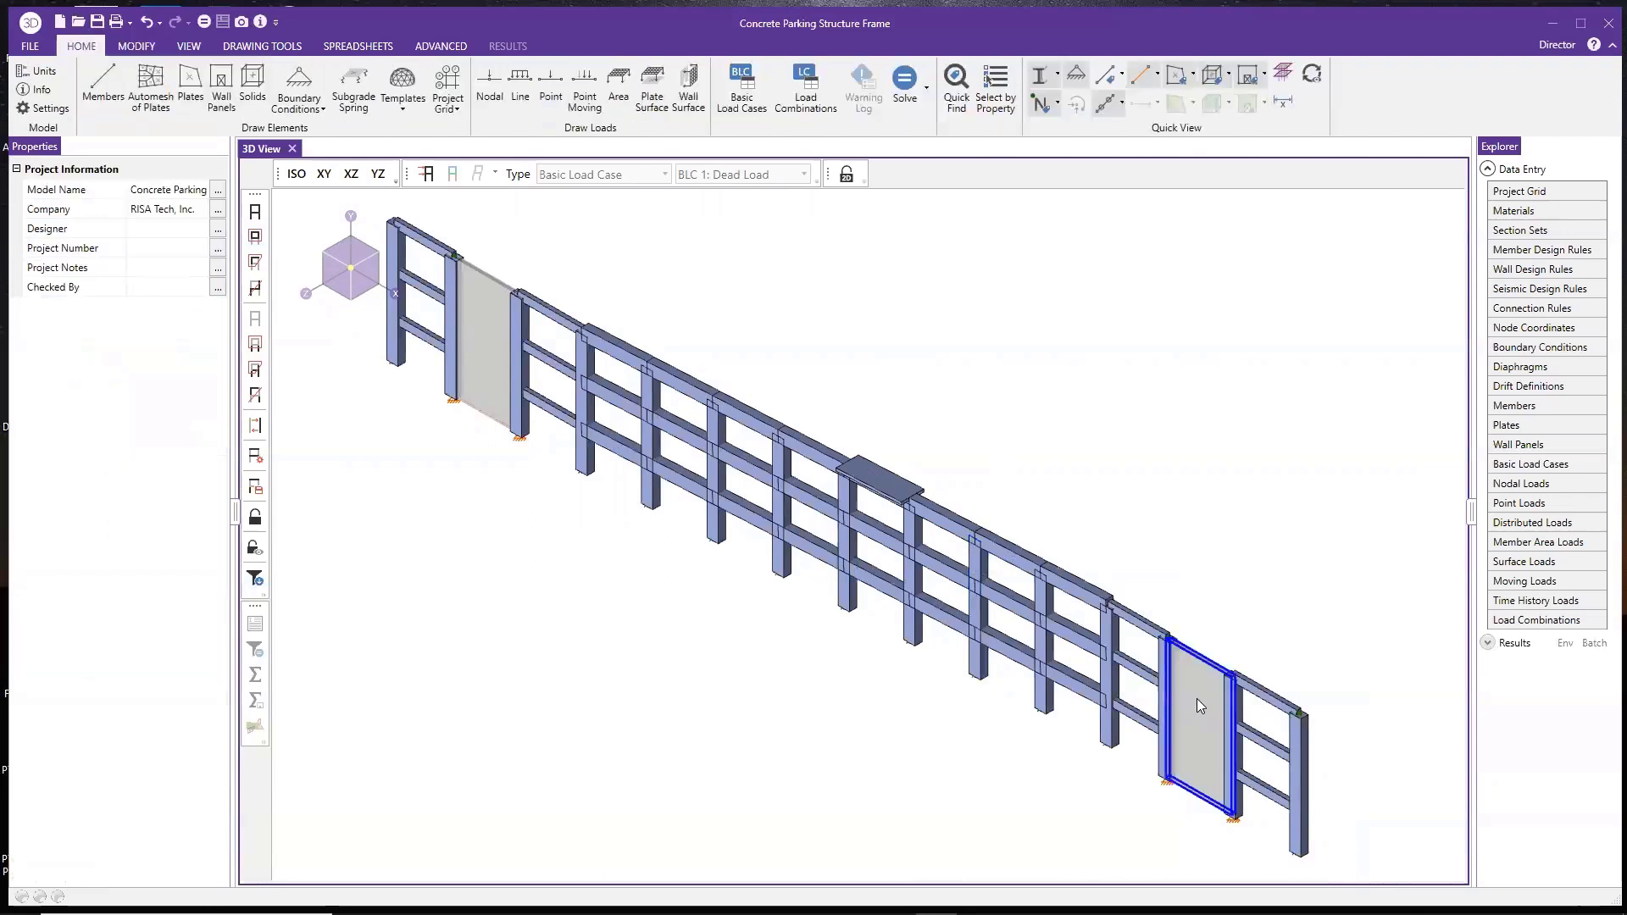
Select wall panel WP2 and review the rebar placement, cover, bar sizes and spacing in its existing Typical design rule
left_click(1199, 700)
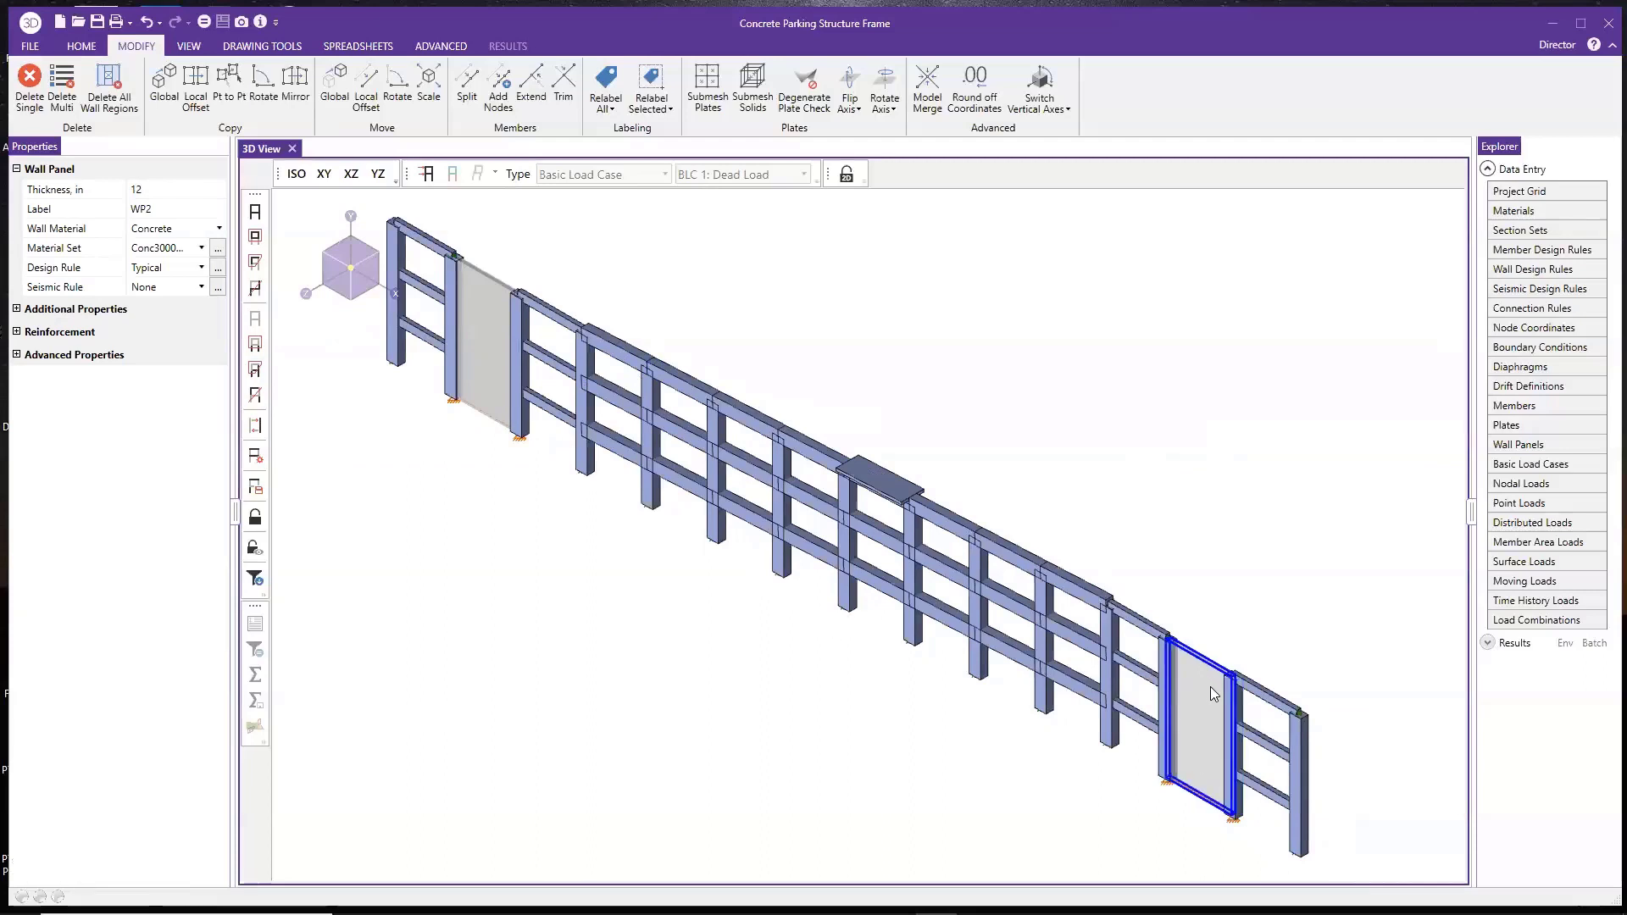
left_click(198, 270)
left_click(198, 270)
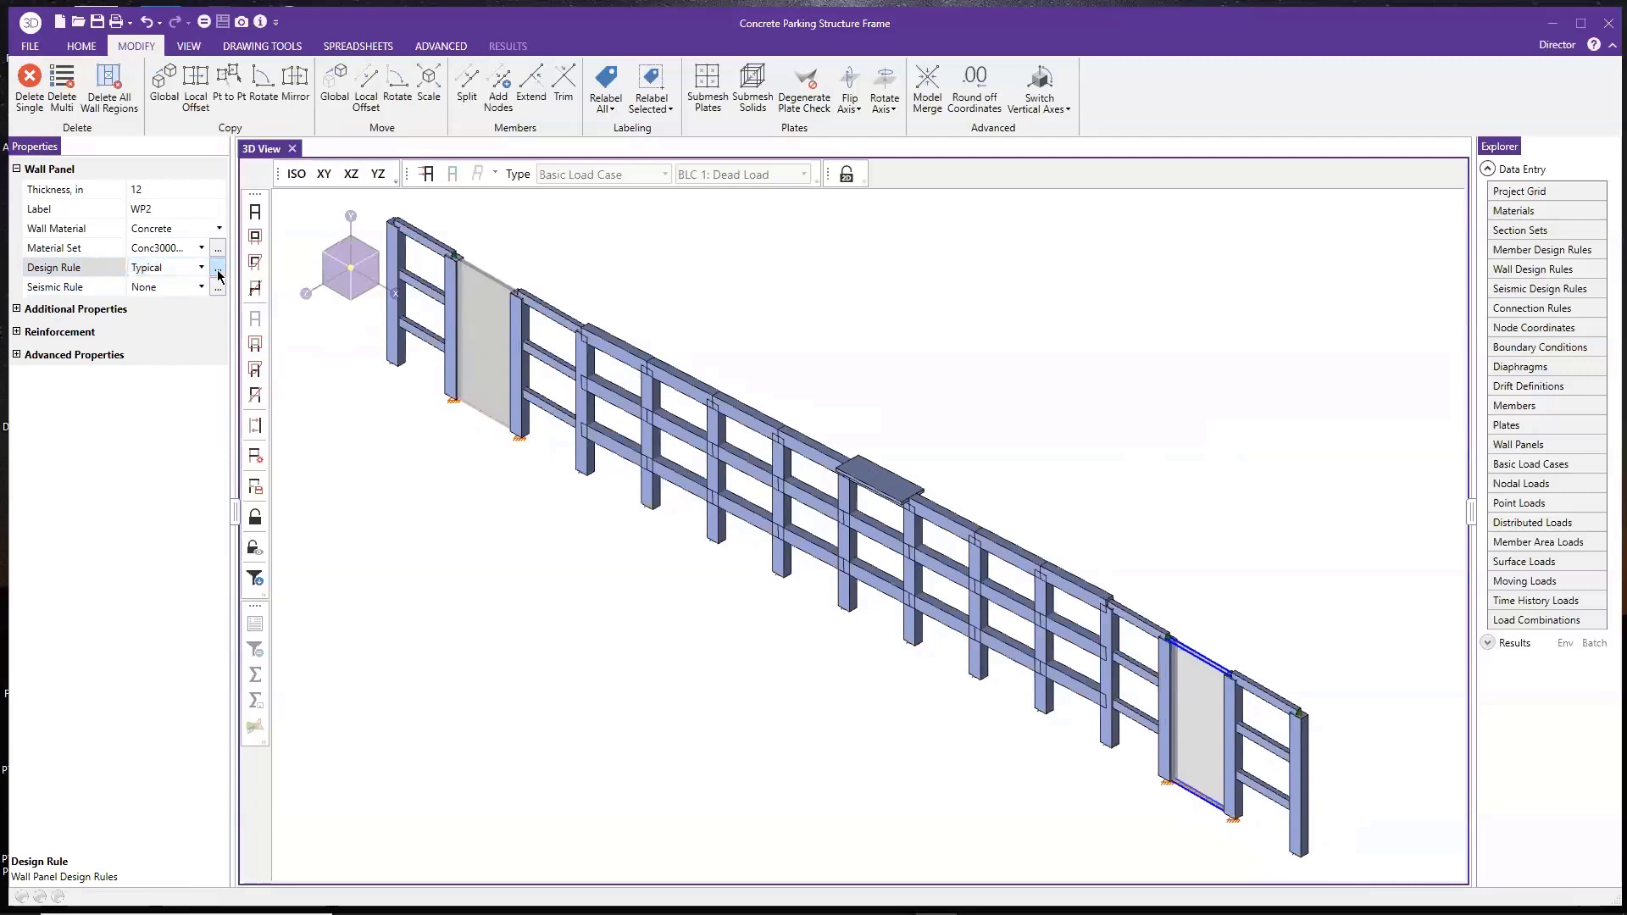
left_click(218, 273)
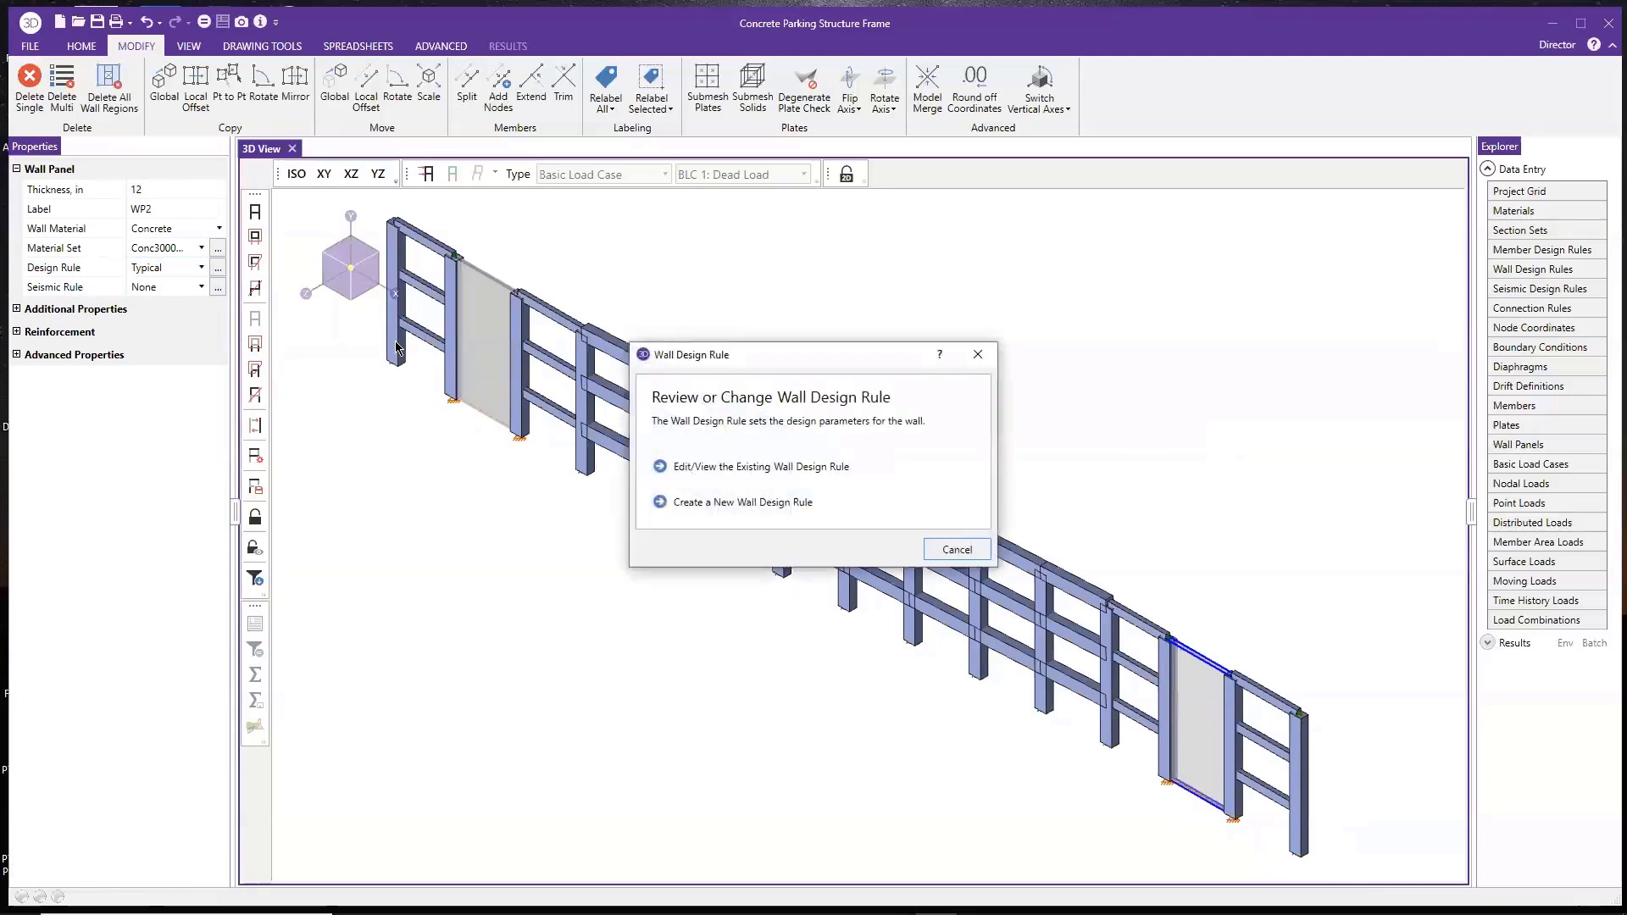
left_click(809, 467)
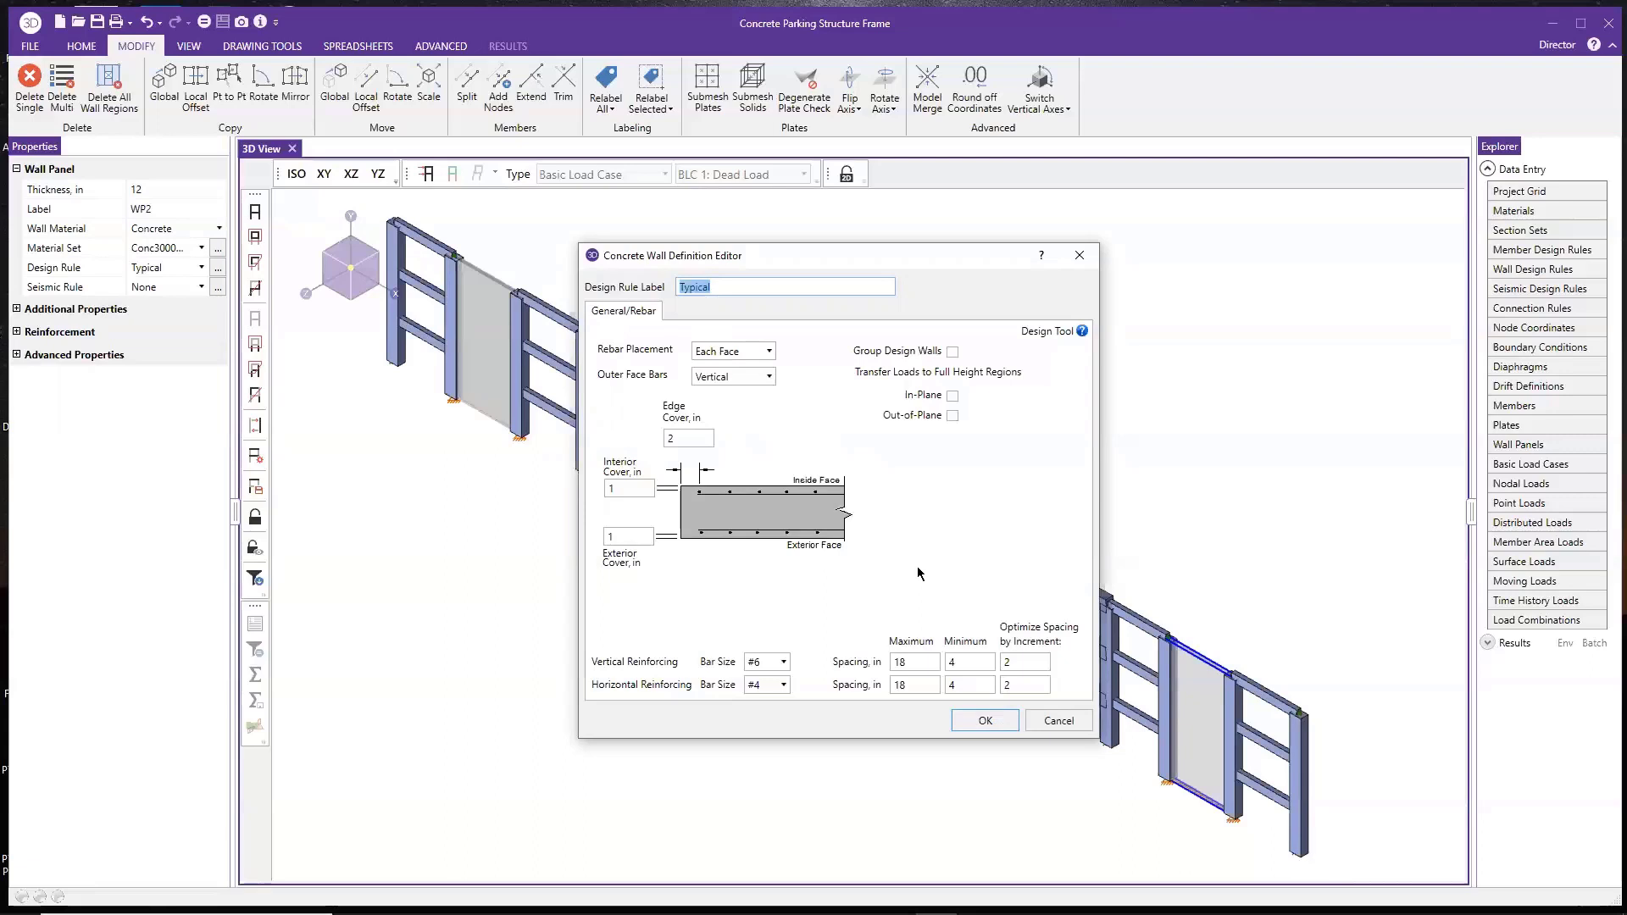
double_click(918, 664)
left_click(920, 667)
left_click(1081, 256)
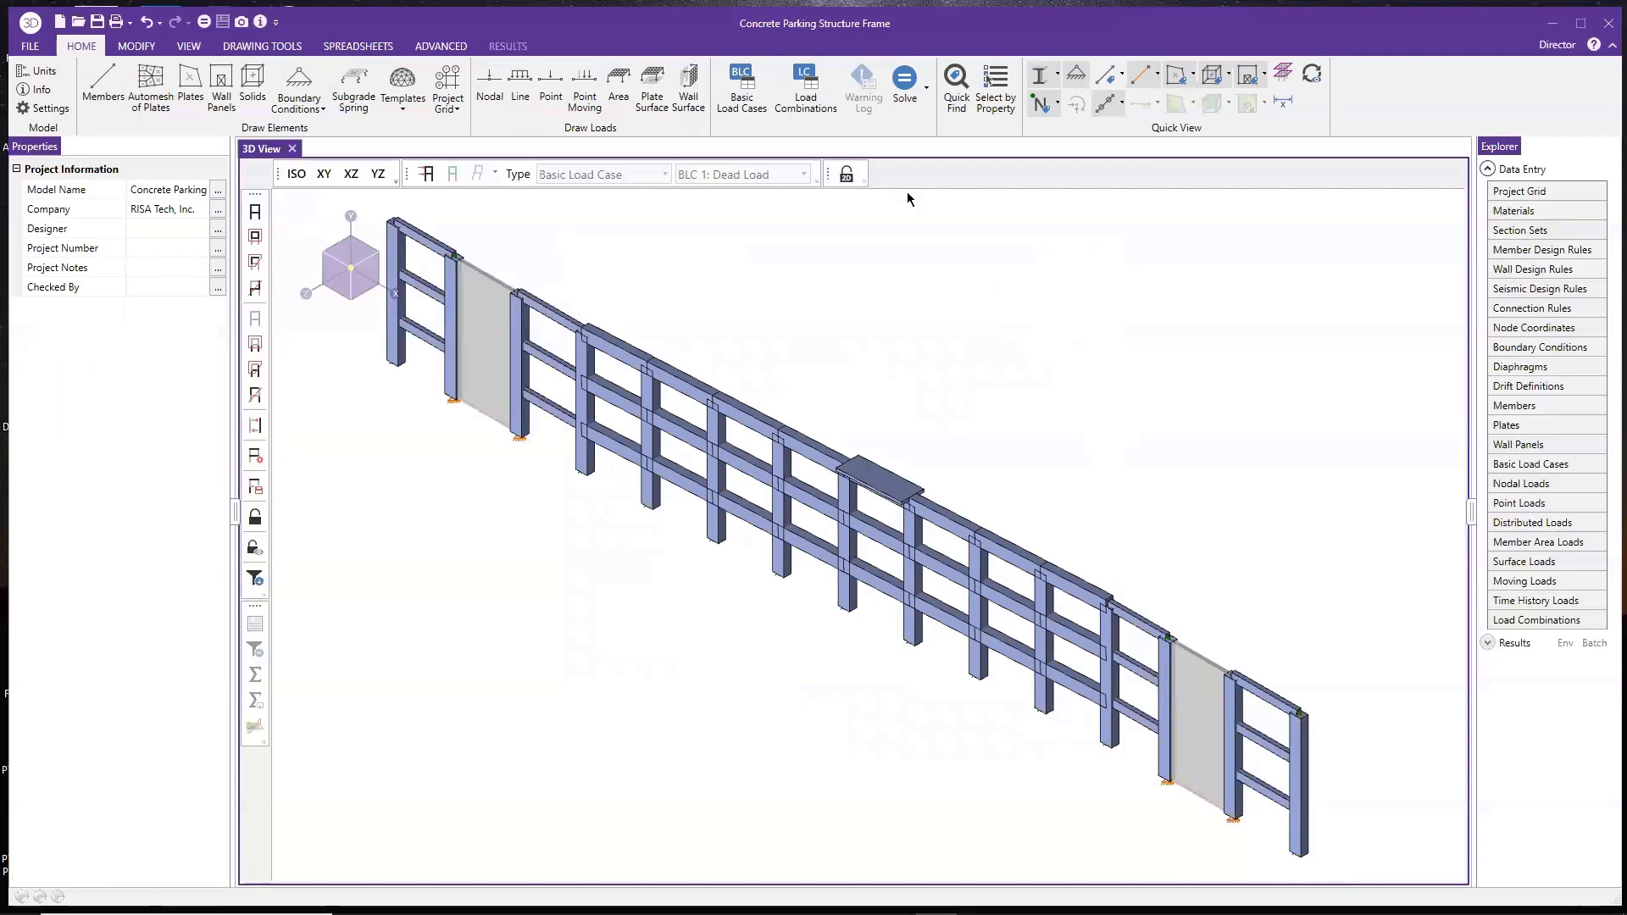
Open the load combinations and solve the model with the Batch + Envelope option
left_click(806, 102)
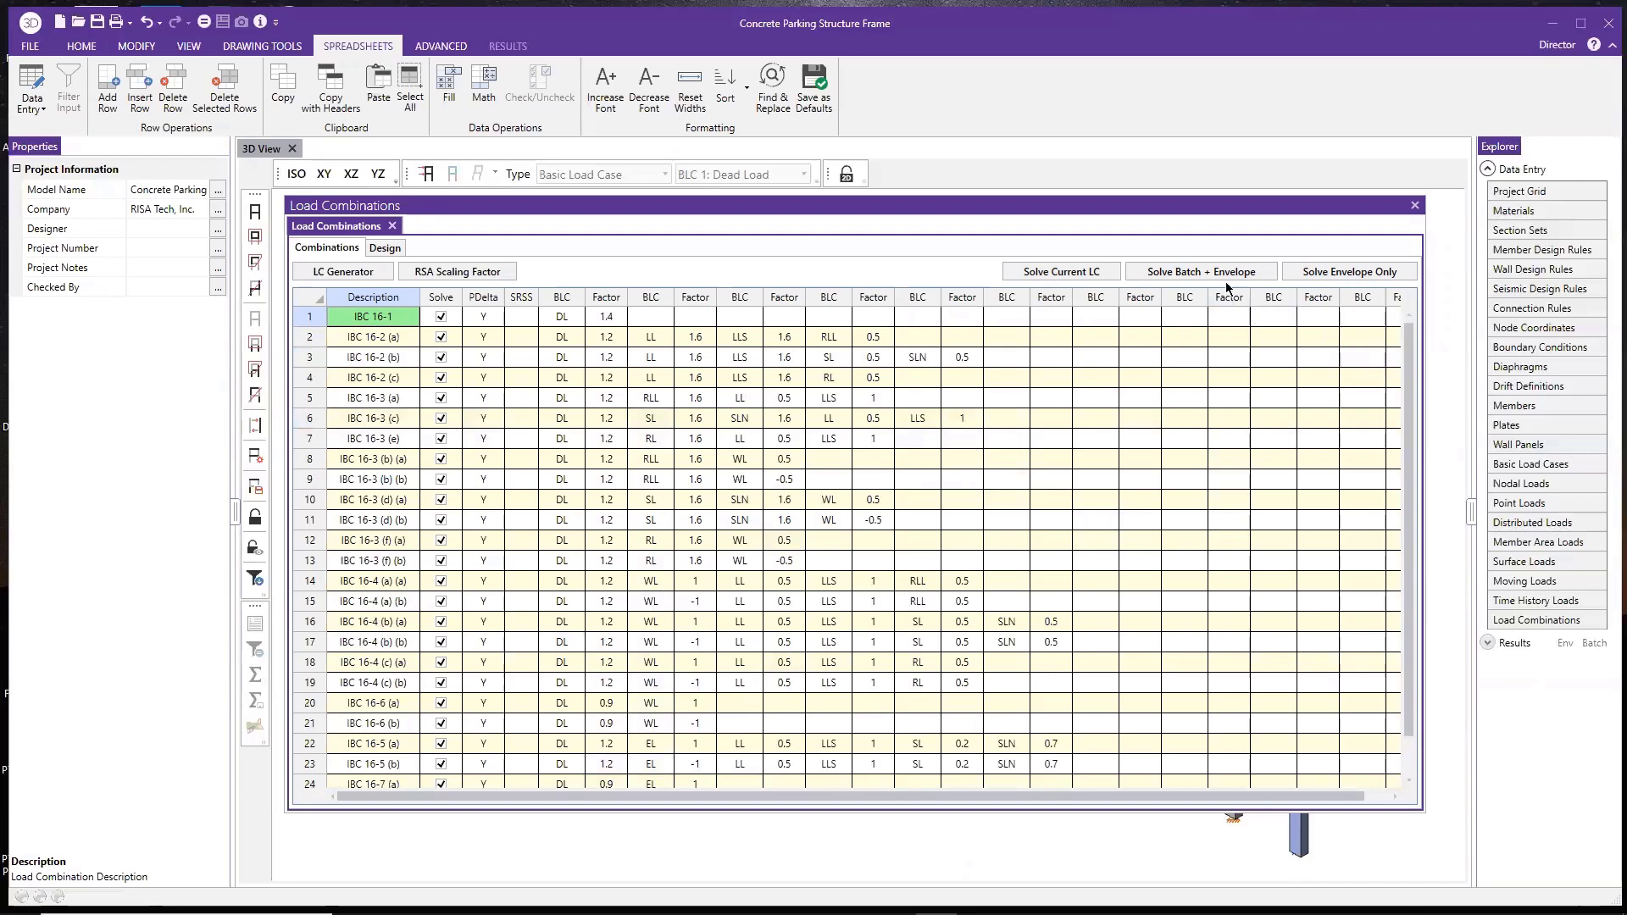
left_click(1187, 275)
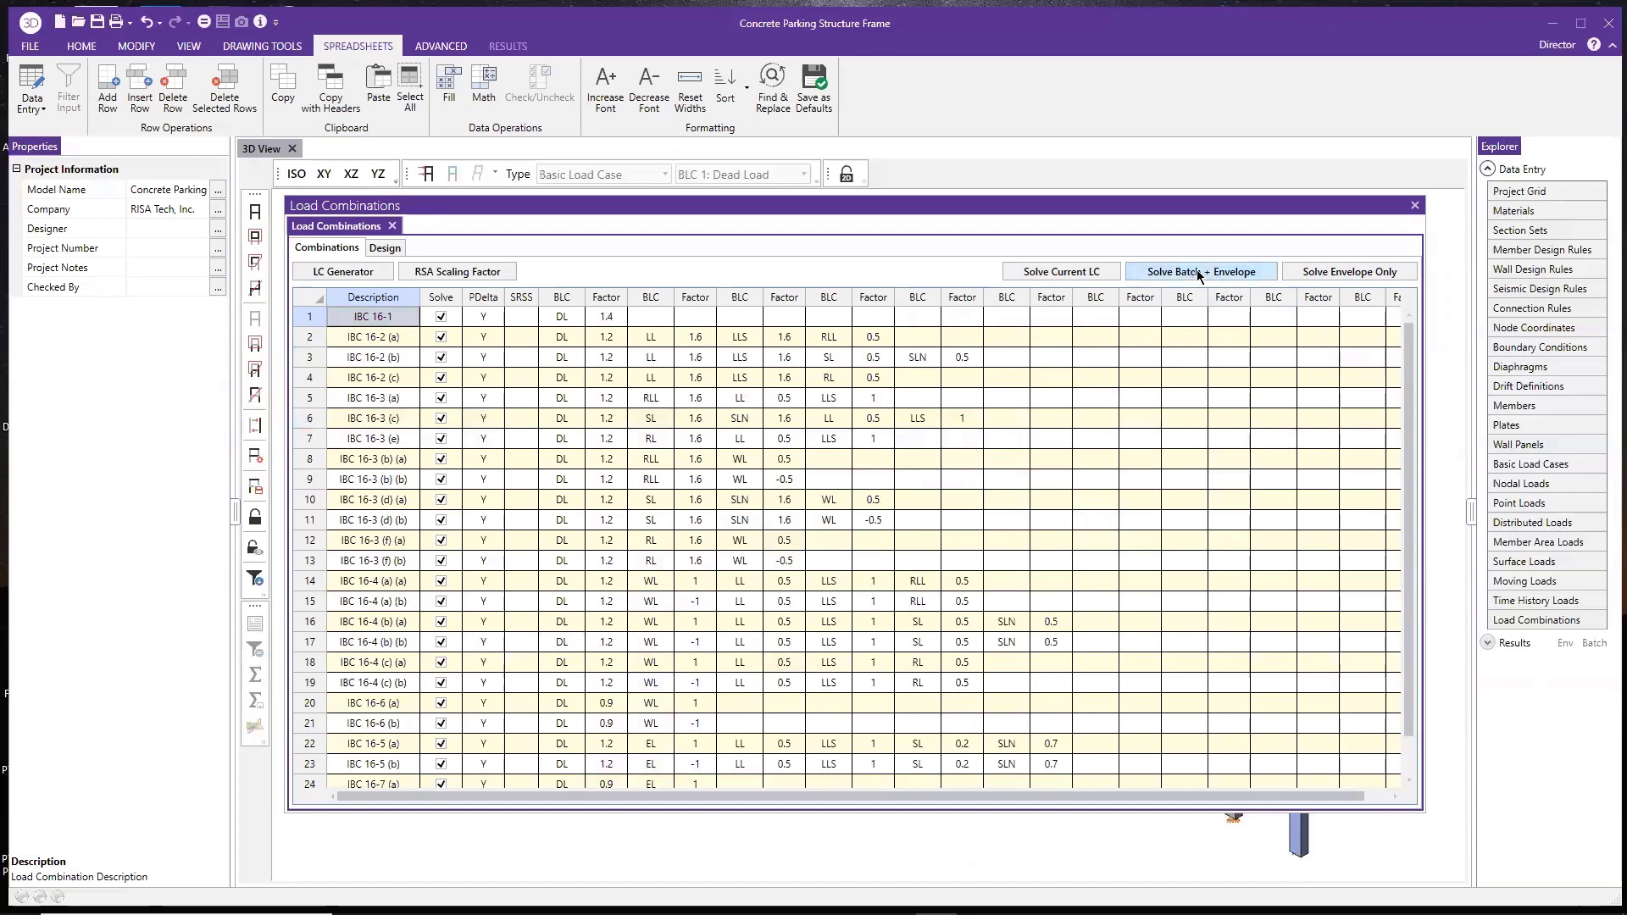
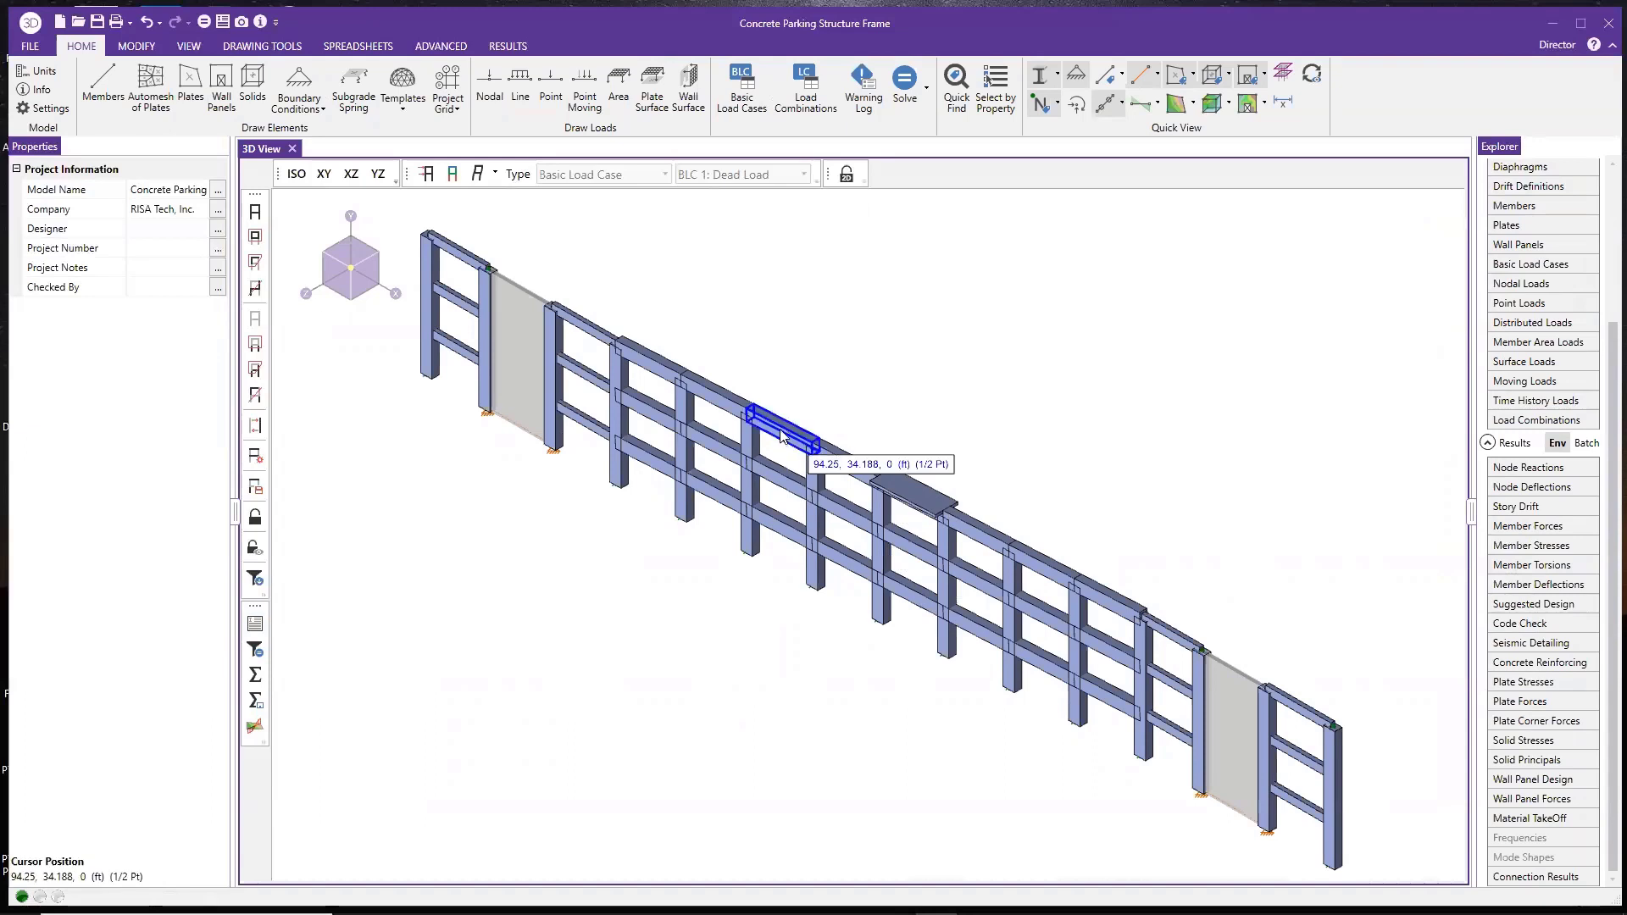
Open the envelope detail report for top-row beam M26 and examine its design properties, force diagrams and enlarged axial force diagram
left_click(256, 627)
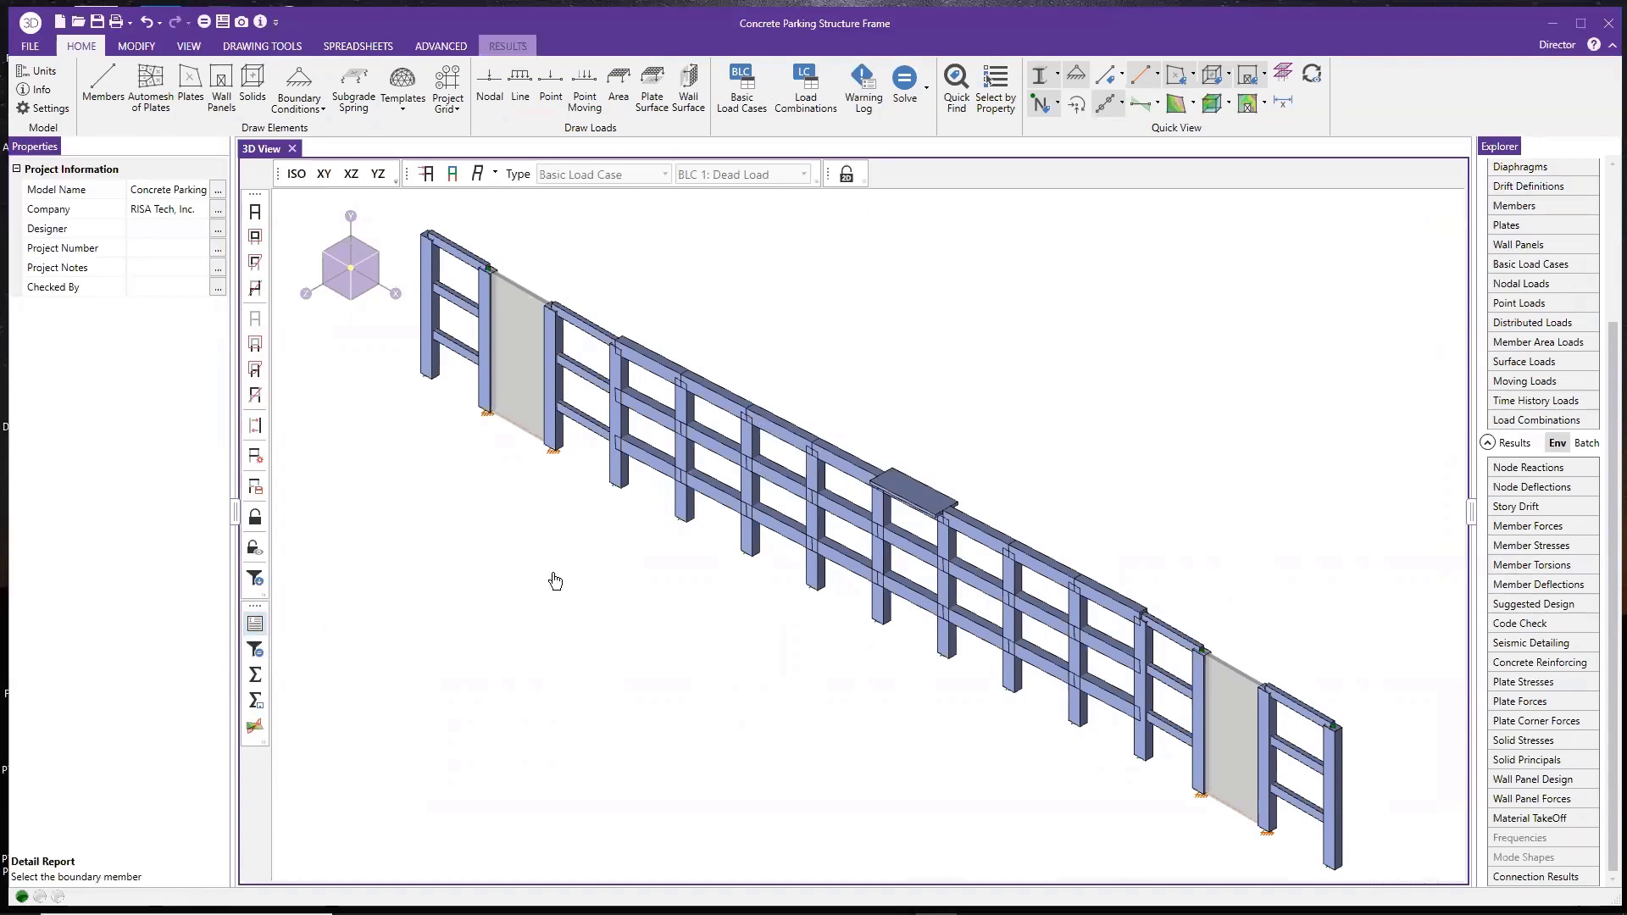
left_click(780, 432)
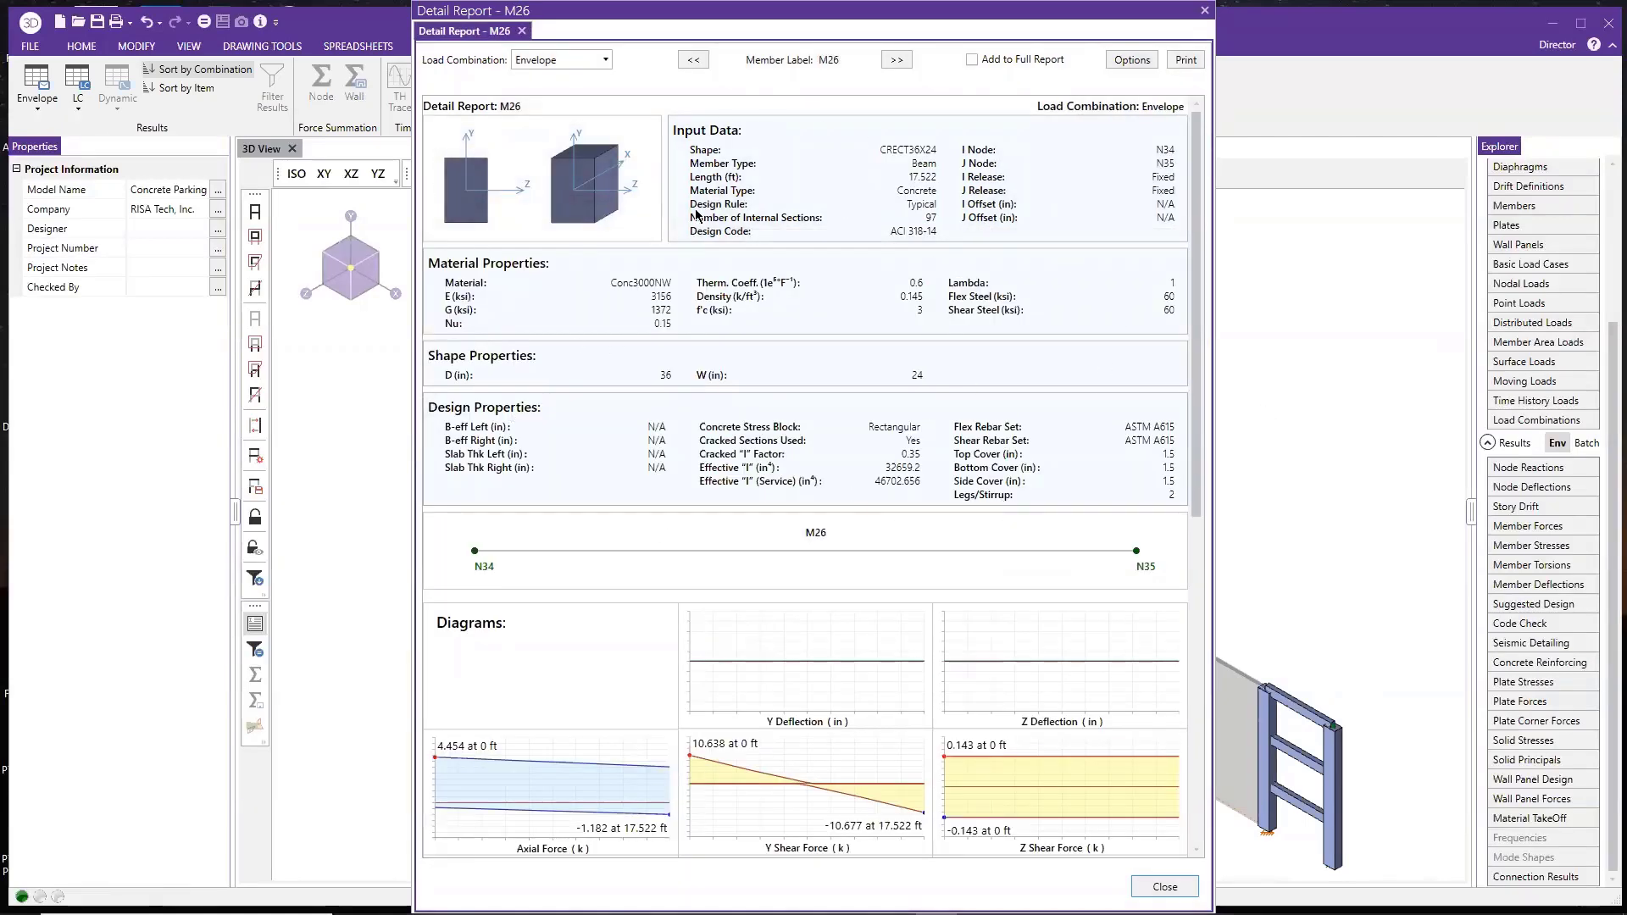
scroll(874, 467, "down", 2)
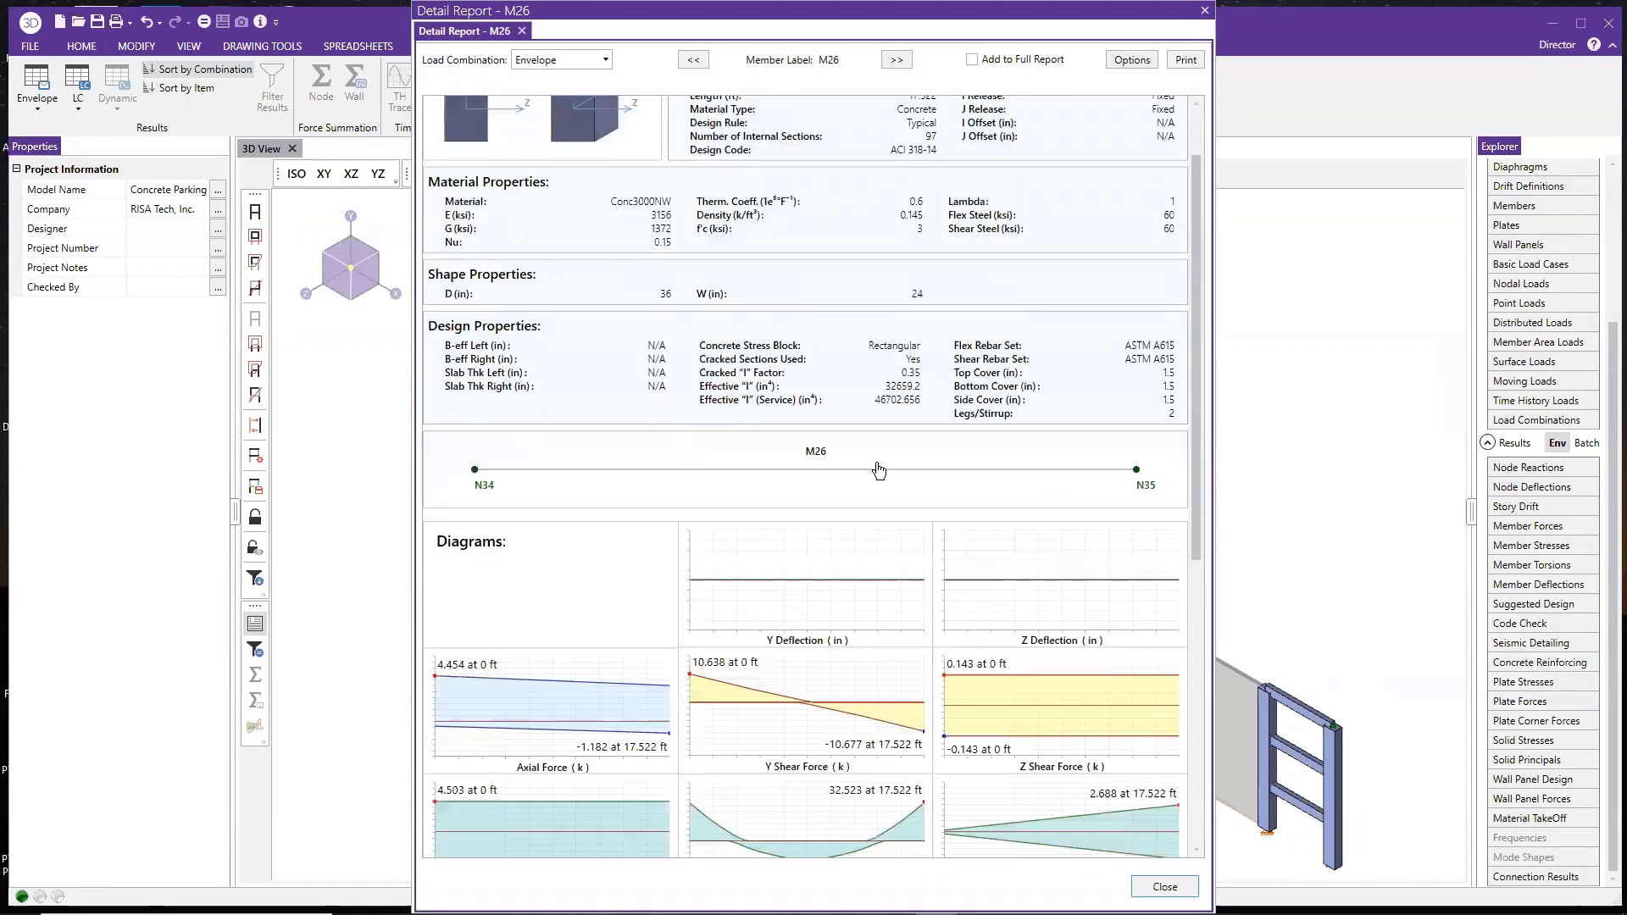
scroll(511, 489, "down", 3)
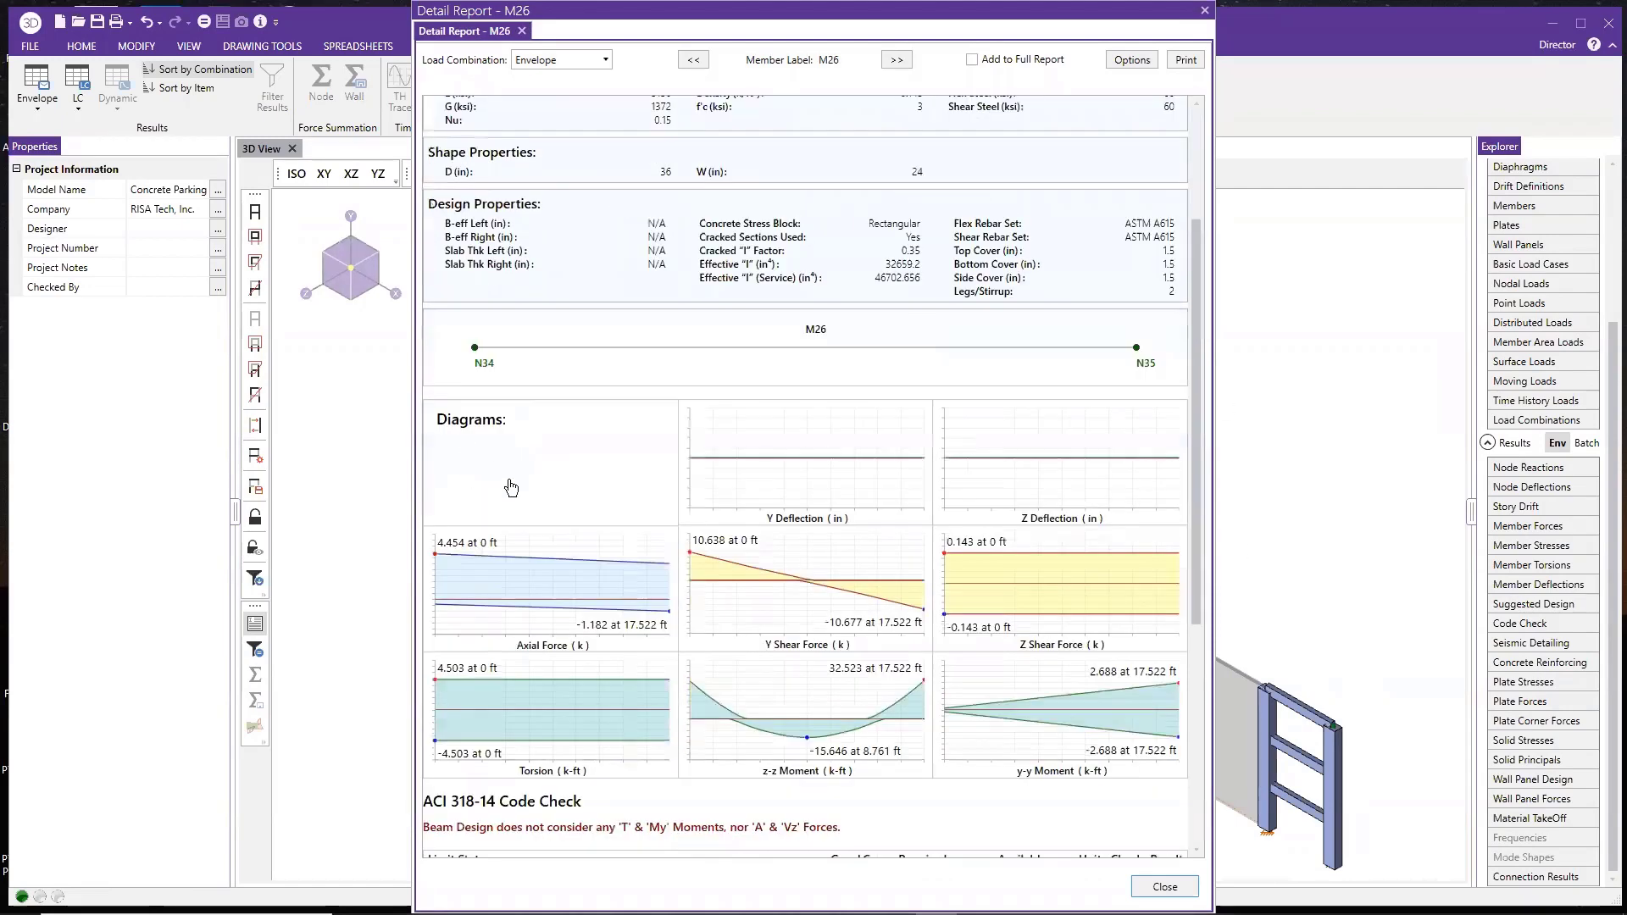
scroll(559, 525, "down", 3)
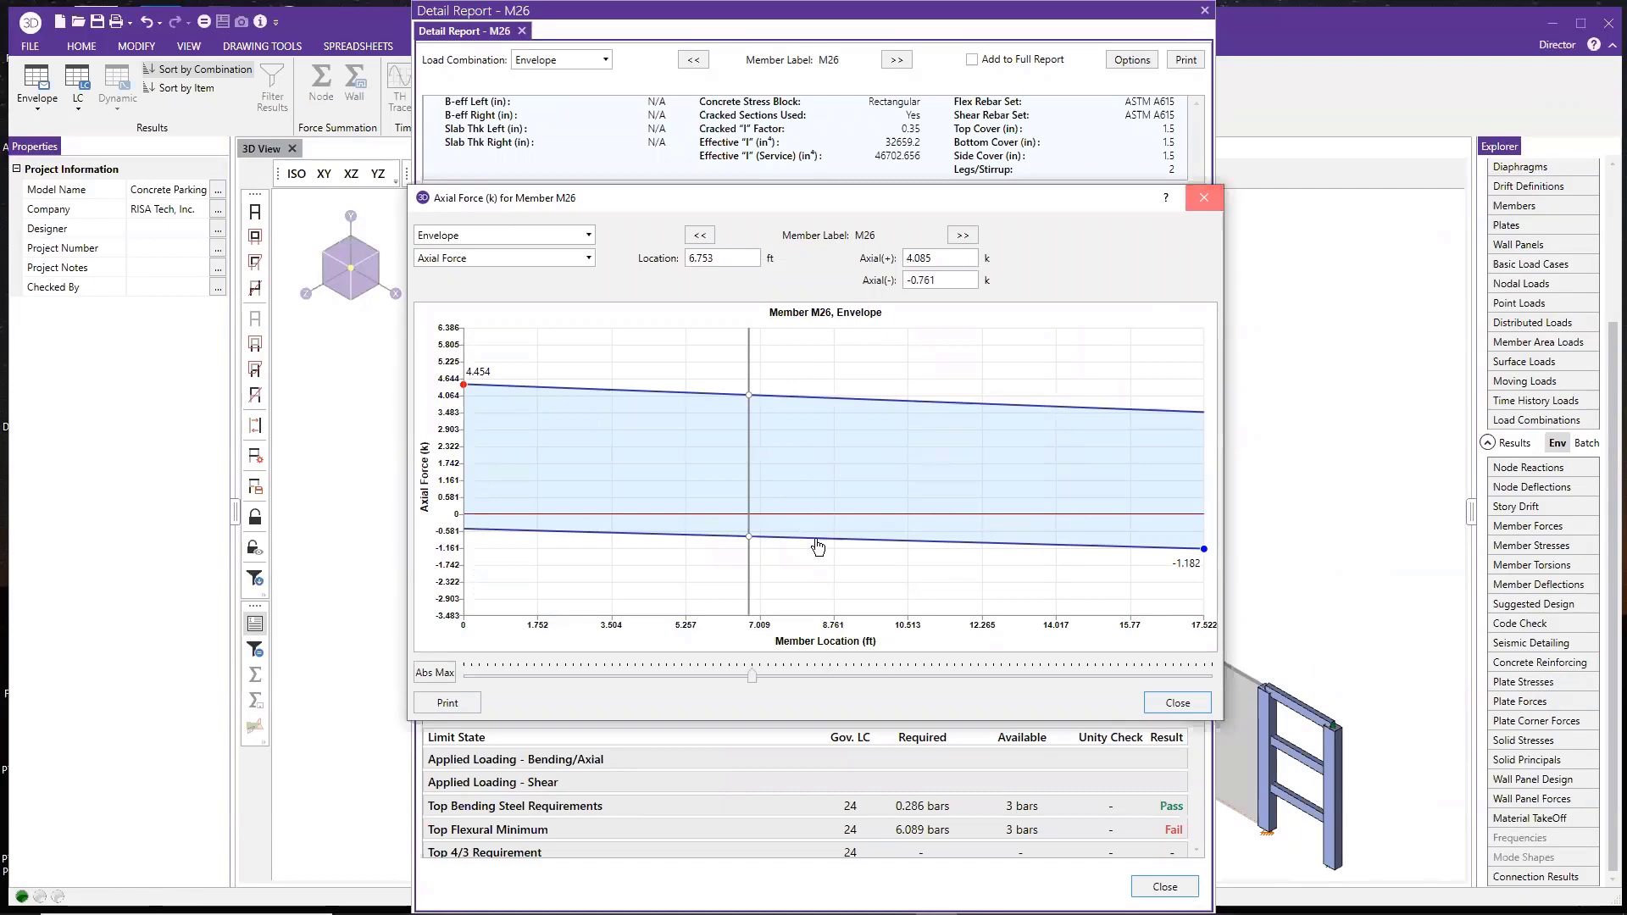
key("Escape")
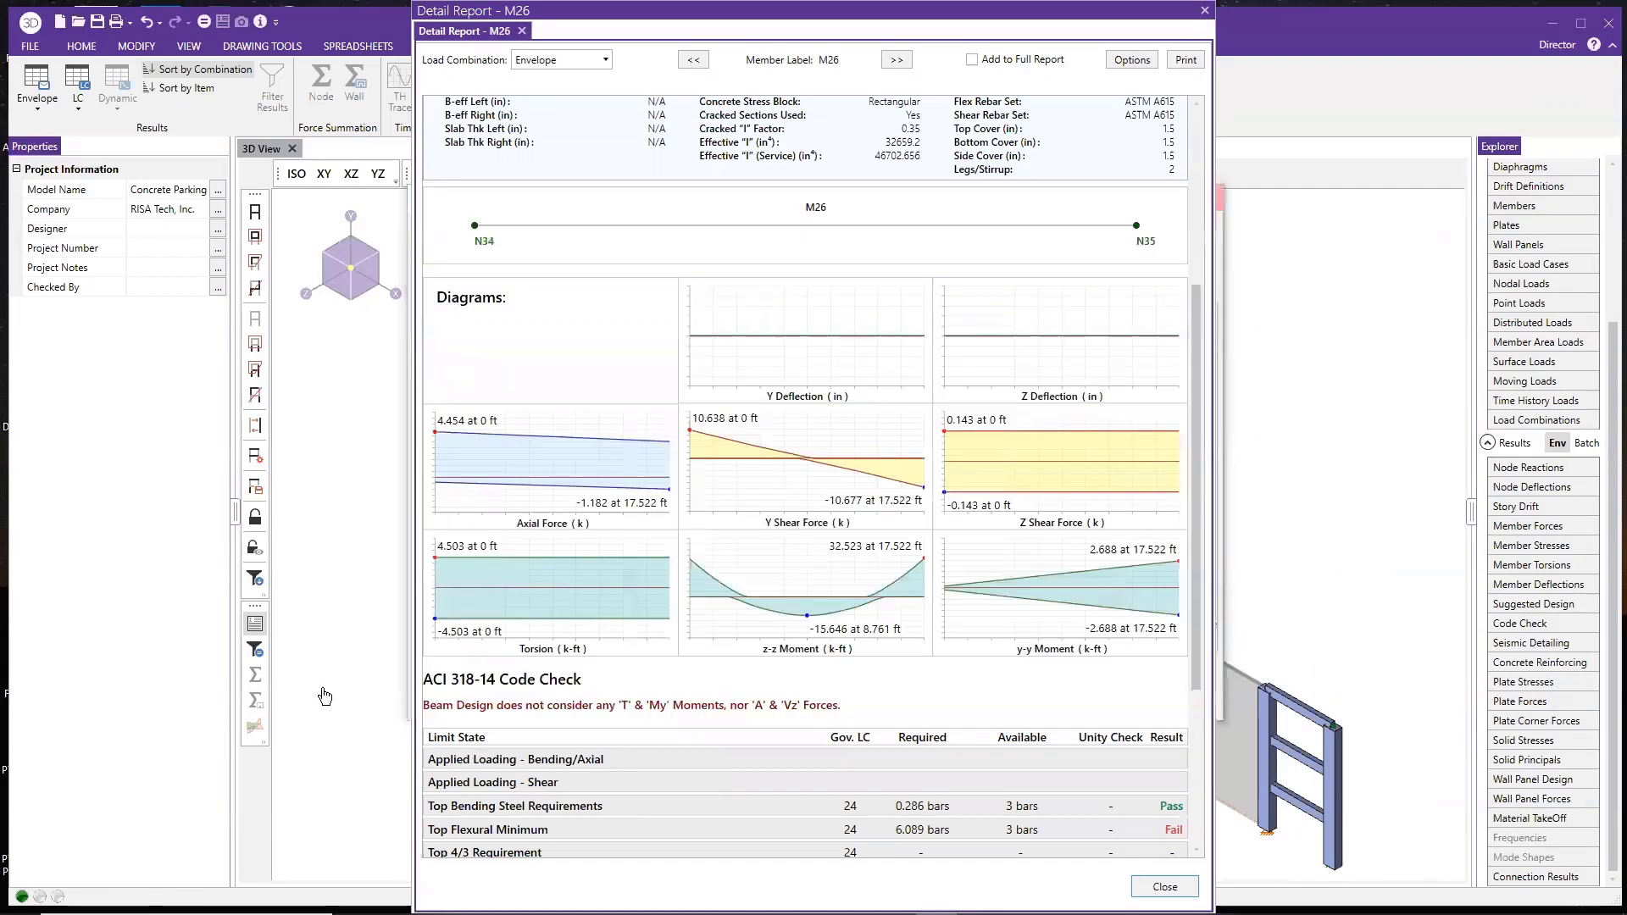
Expand Top Bending Steel Requirements in beam M26's ACI 318-14 code check and review its calculations and code references
scroll(534, 525, "down", 5)
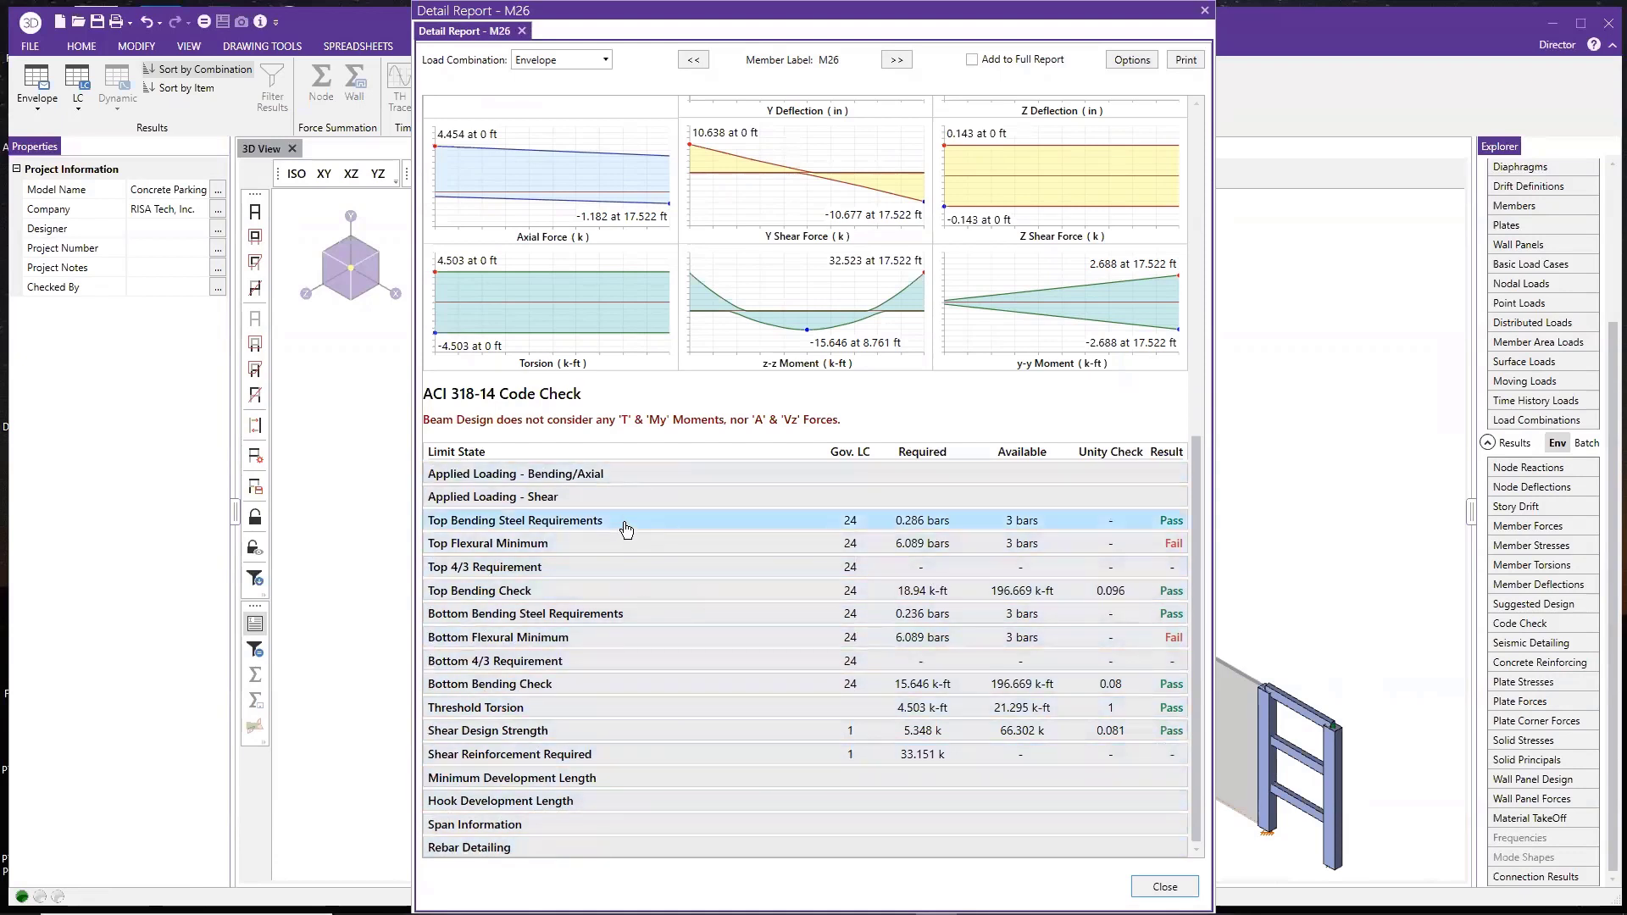
left_click(744, 522)
scroll(713, 477, "down", 2)
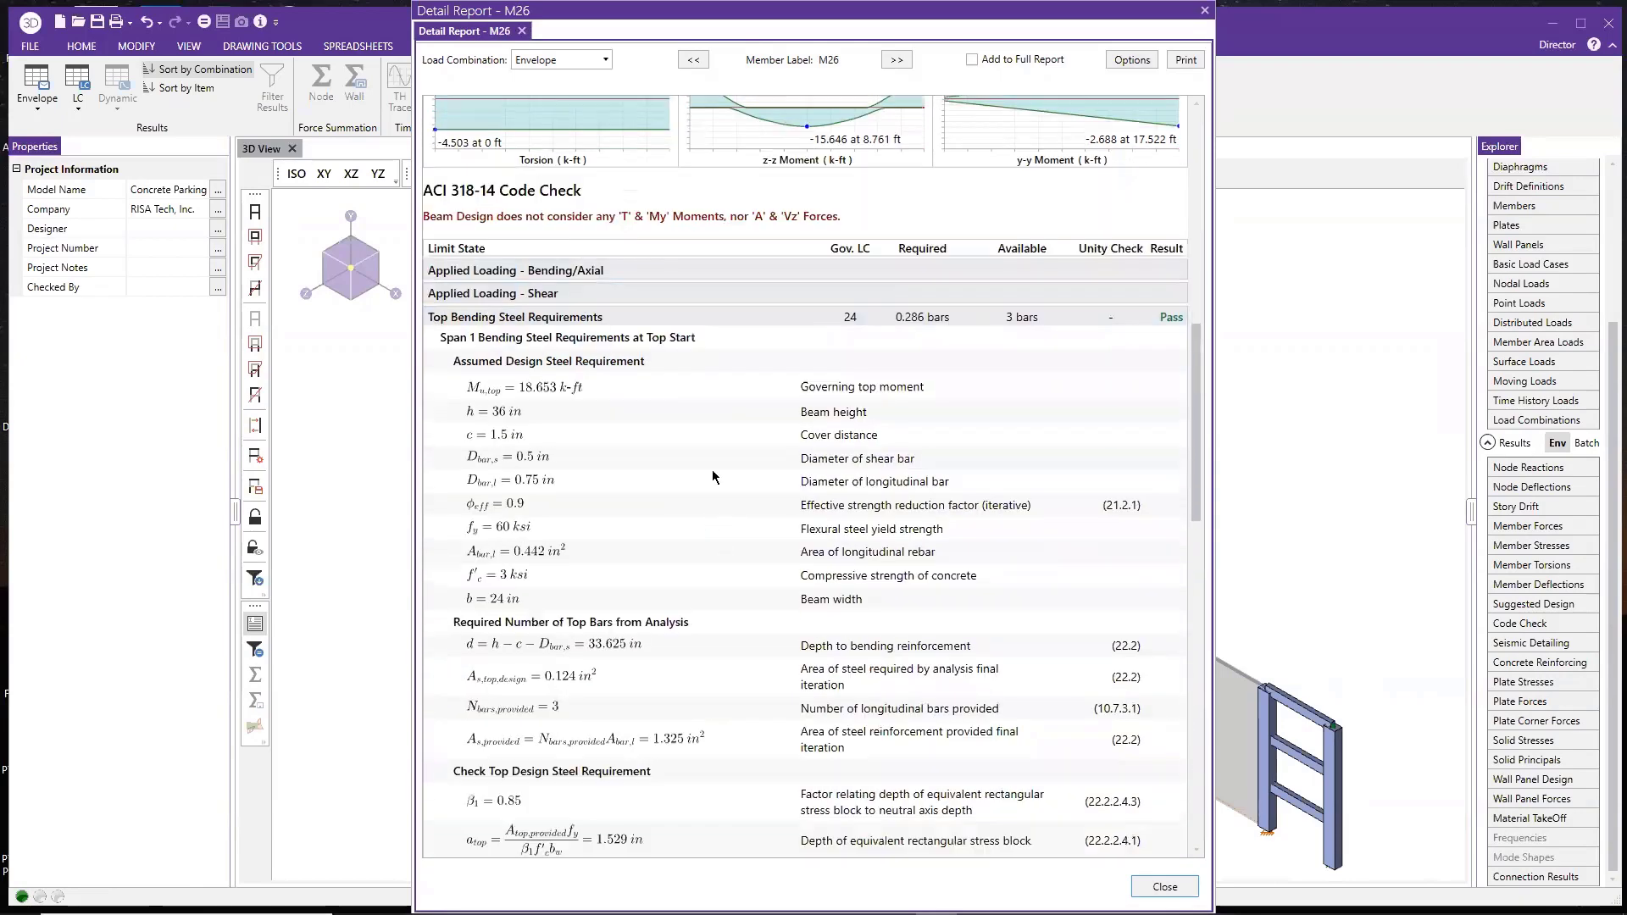
scroll(560, 381, "down", 1)
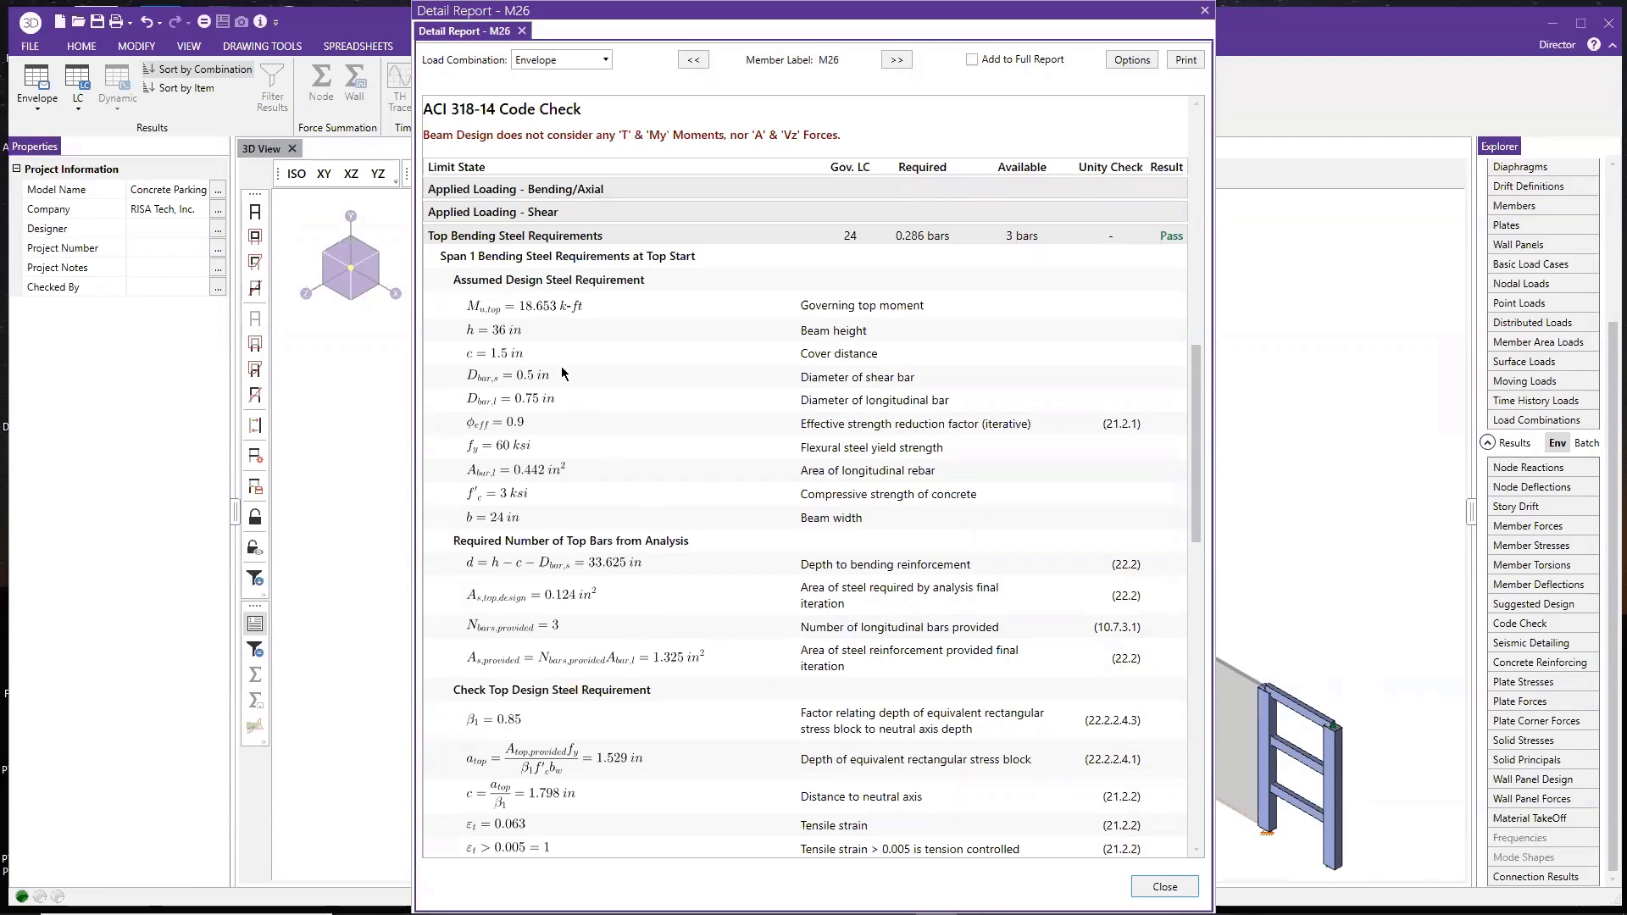
scroll(534, 407, "down", 1)
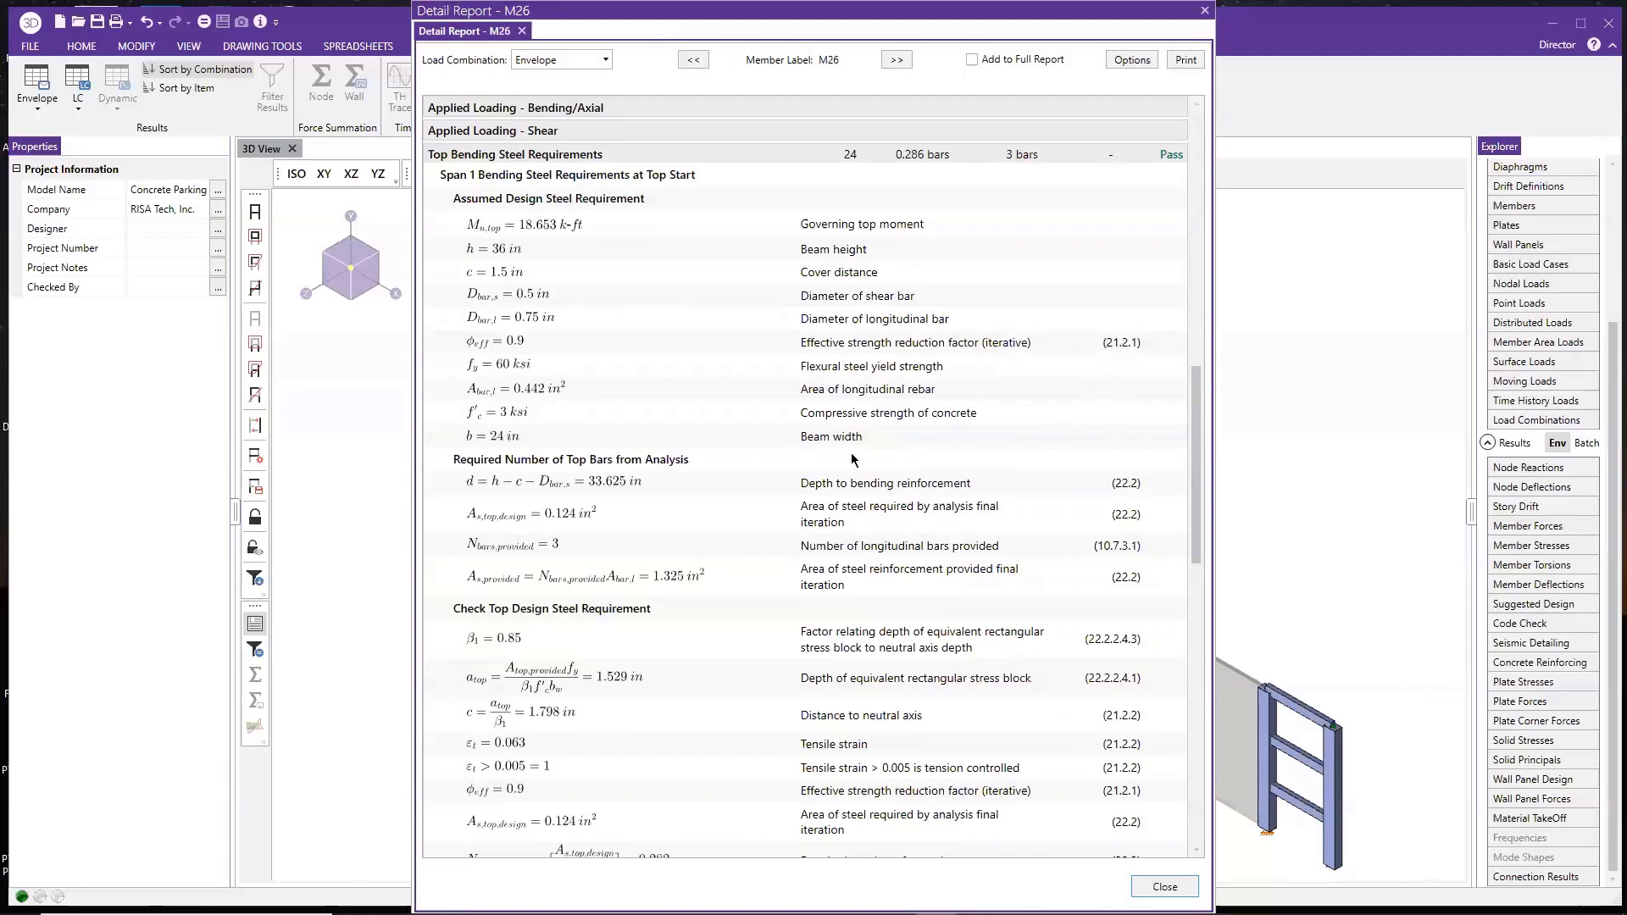
scroll(853, 461, "down", 3)
scroll(880, 484, "down", 4)
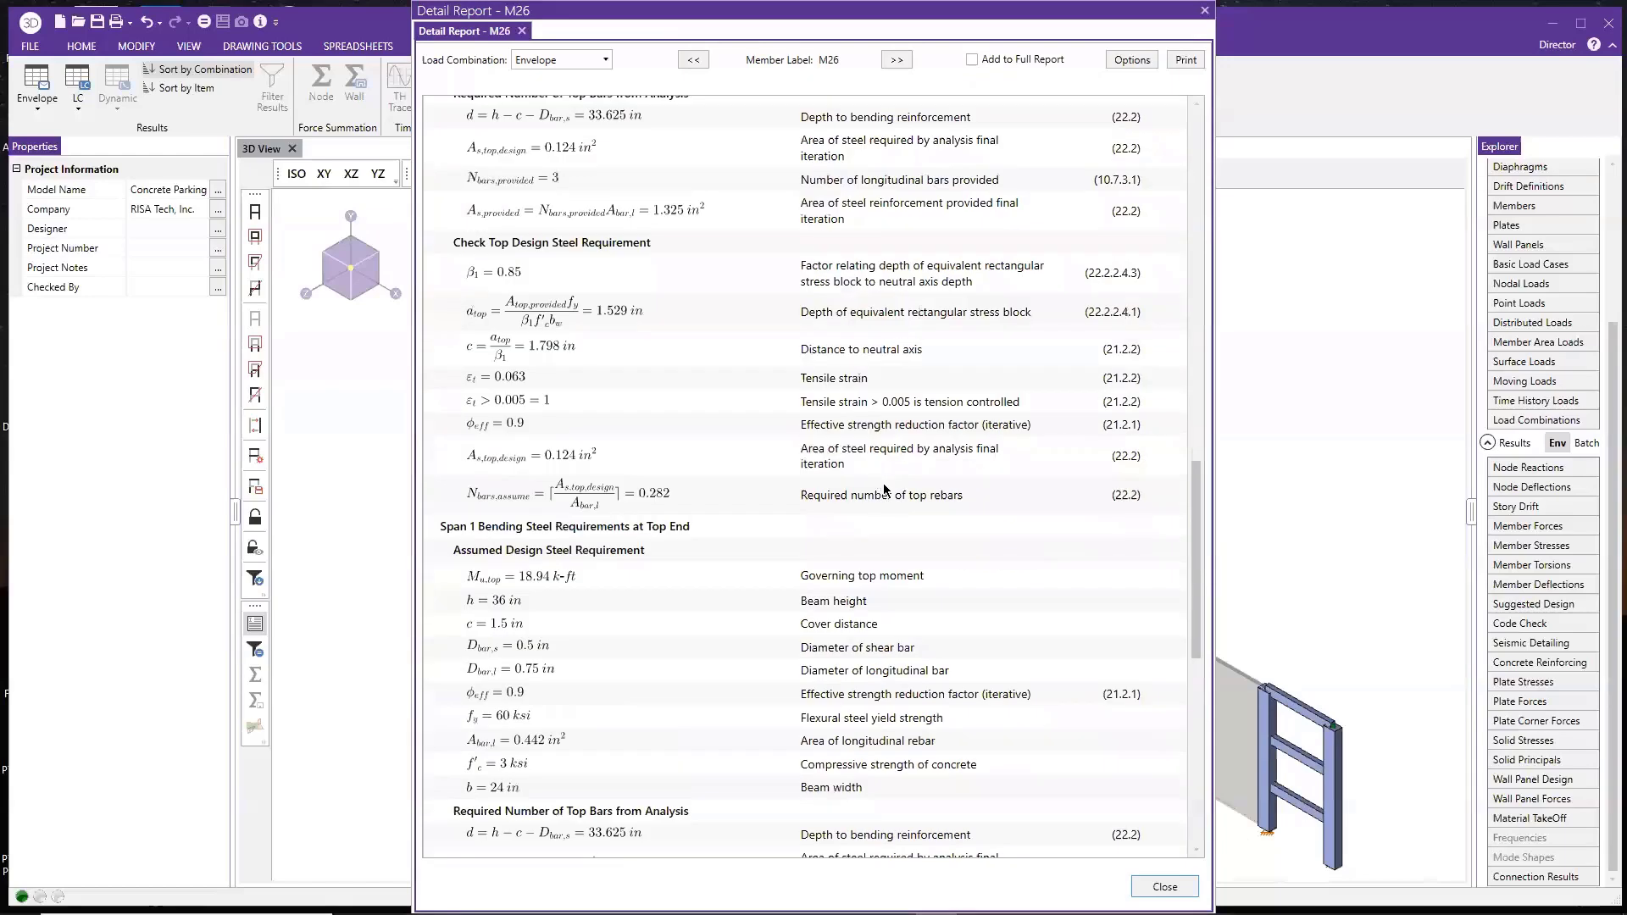
scroll(884, 492, "up", 5)
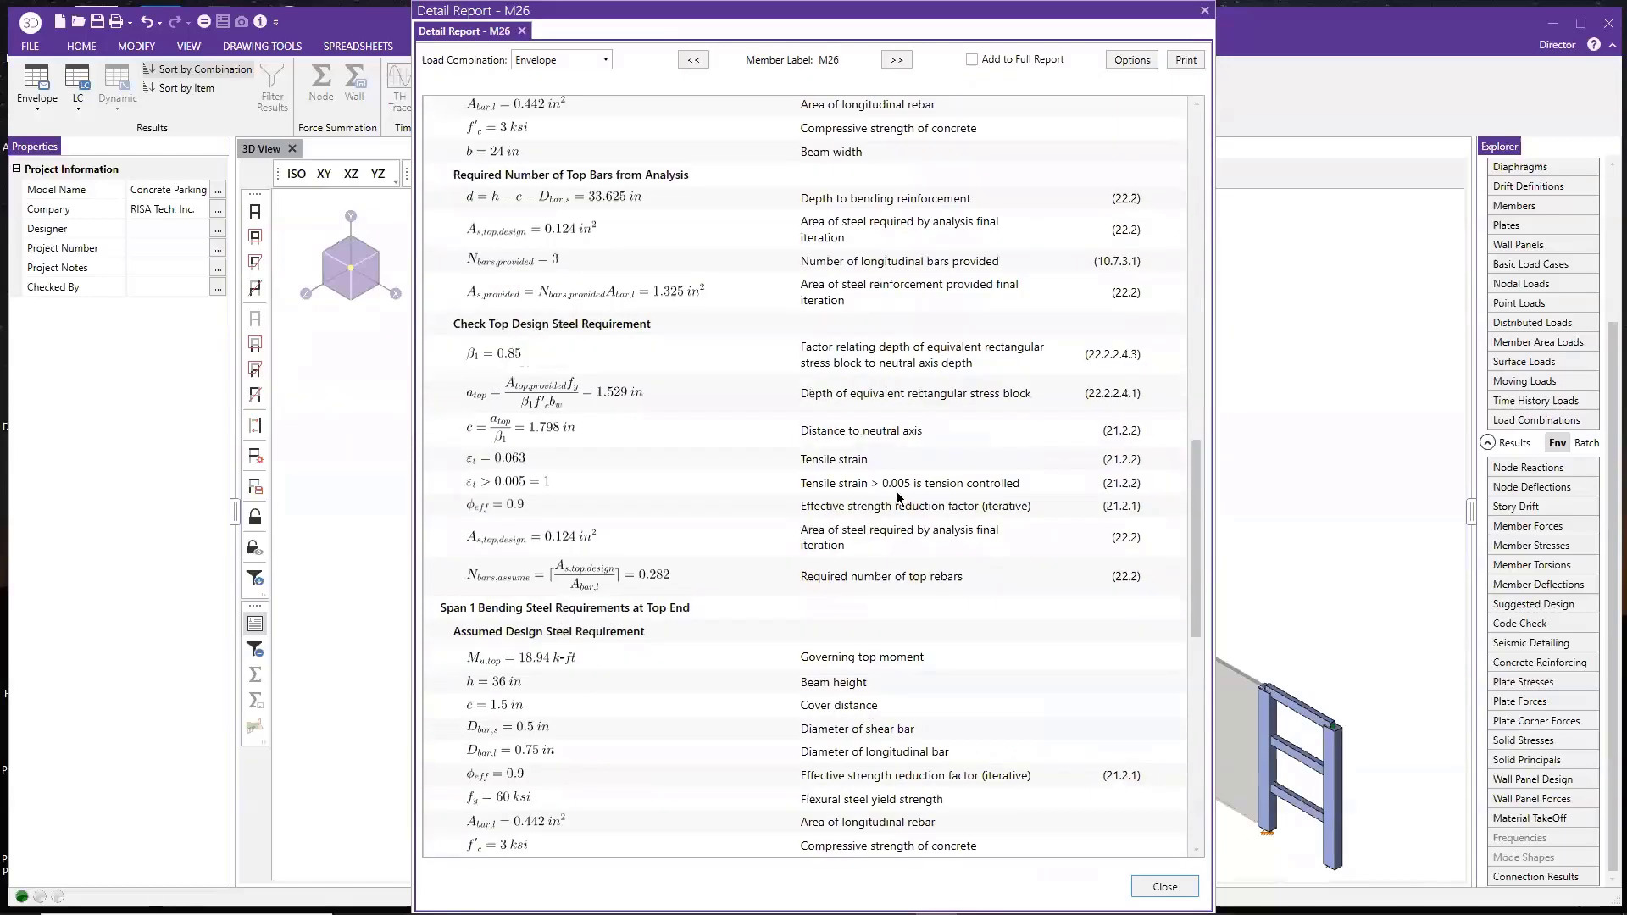
scroll(915, 507, "up", 5)
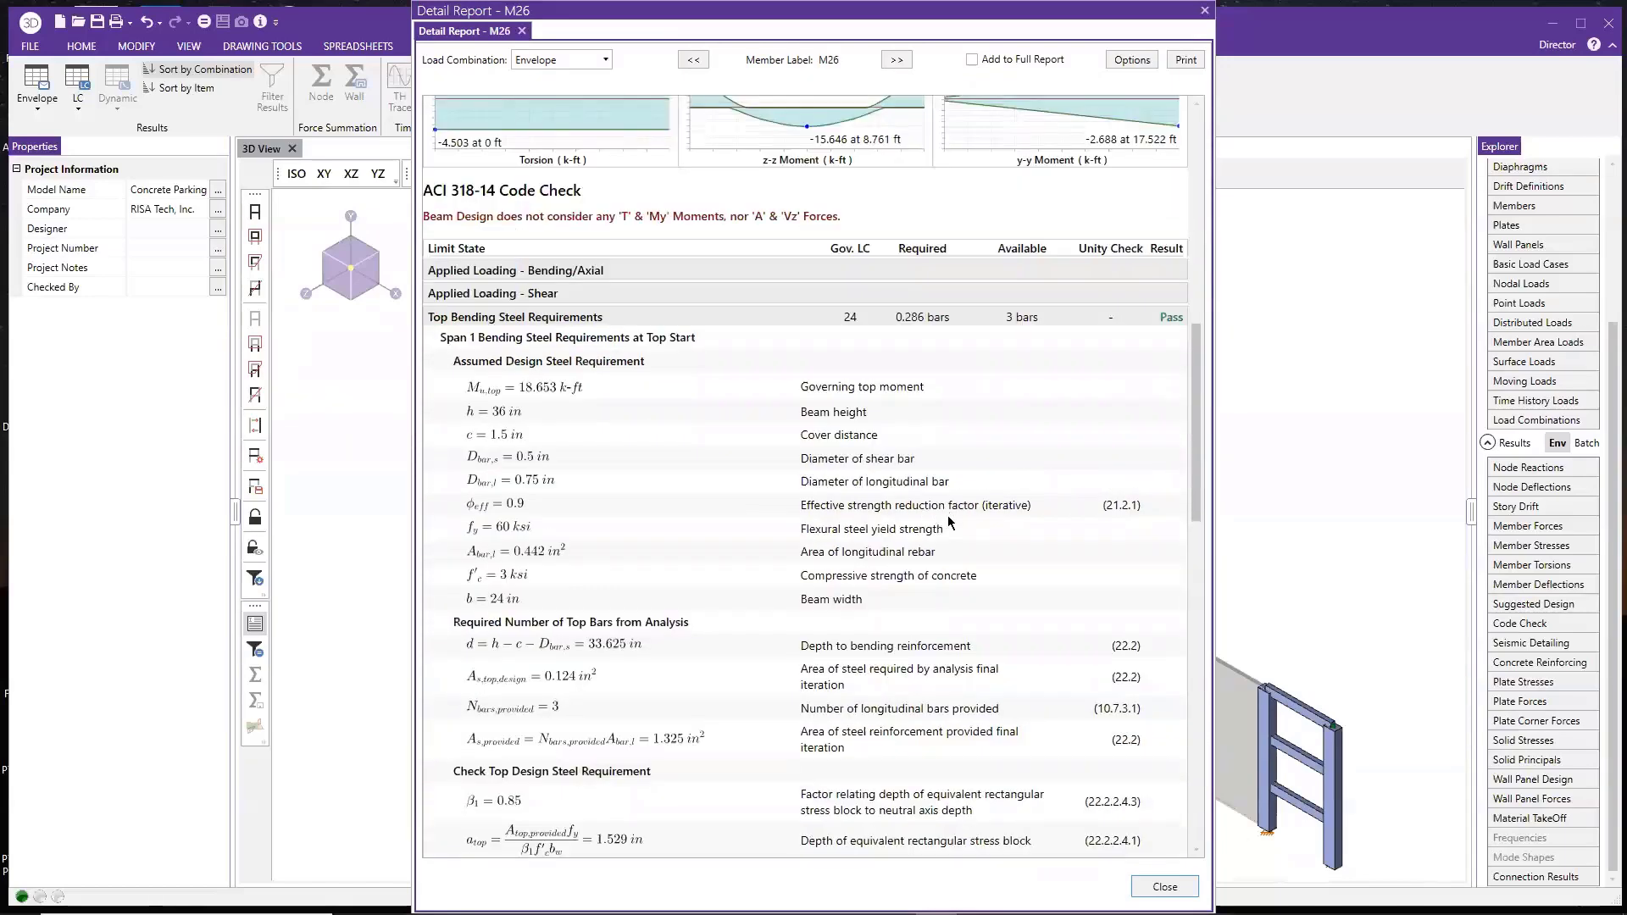
View the print options for the M26 detail report and dismiss them without printing
left_click(1187, 62)
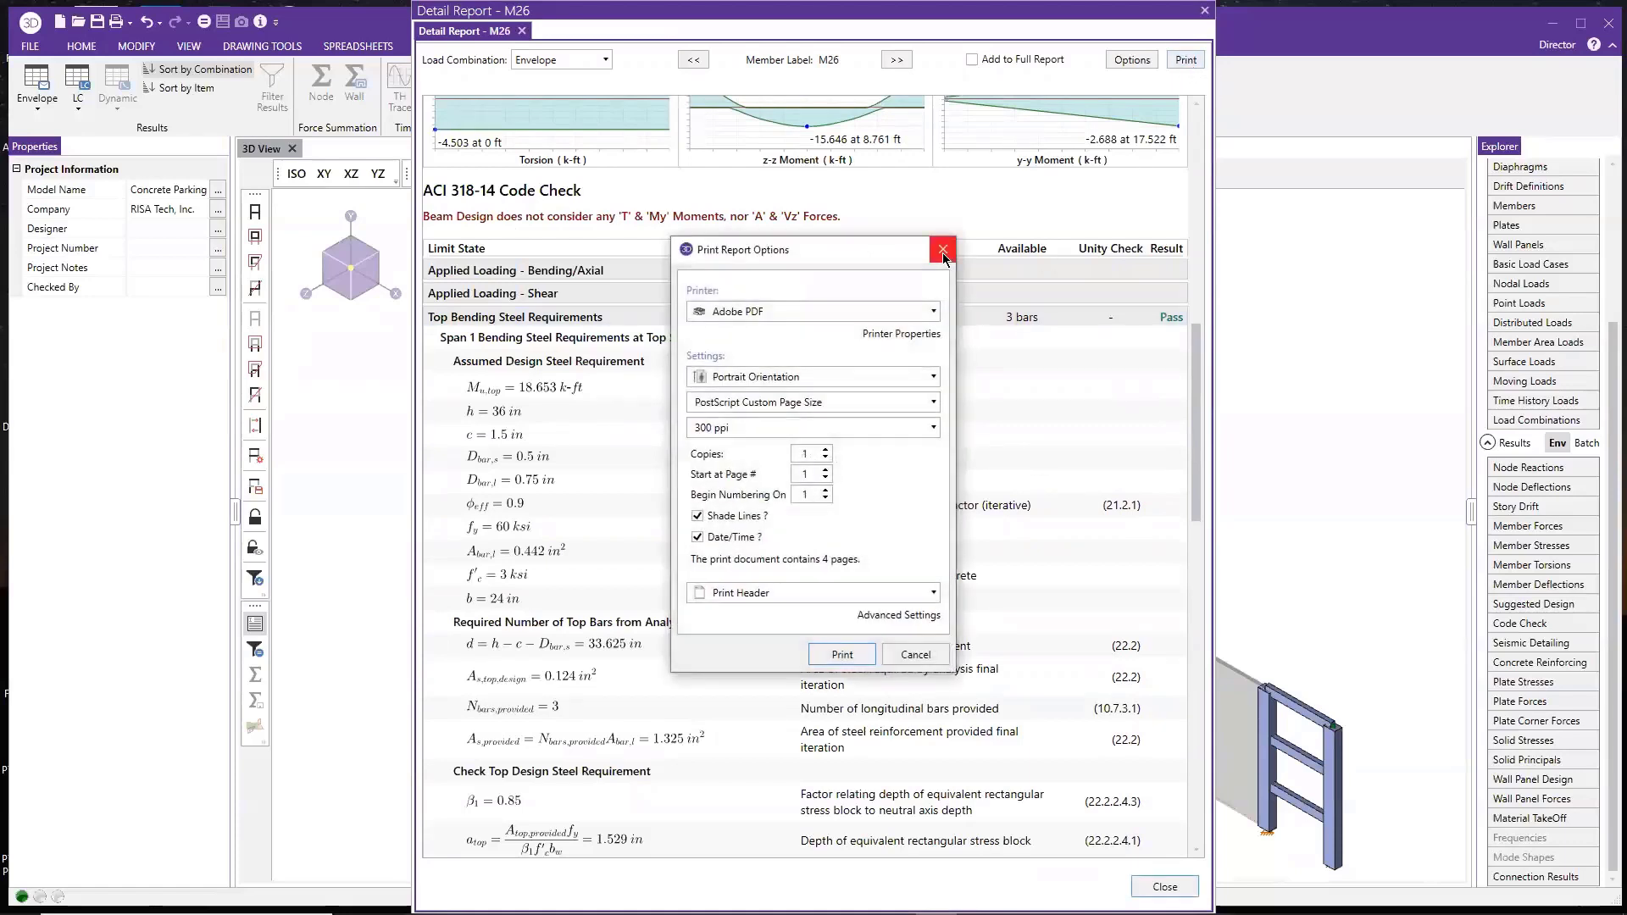
left_click_drag(848, 261, 877, 269)
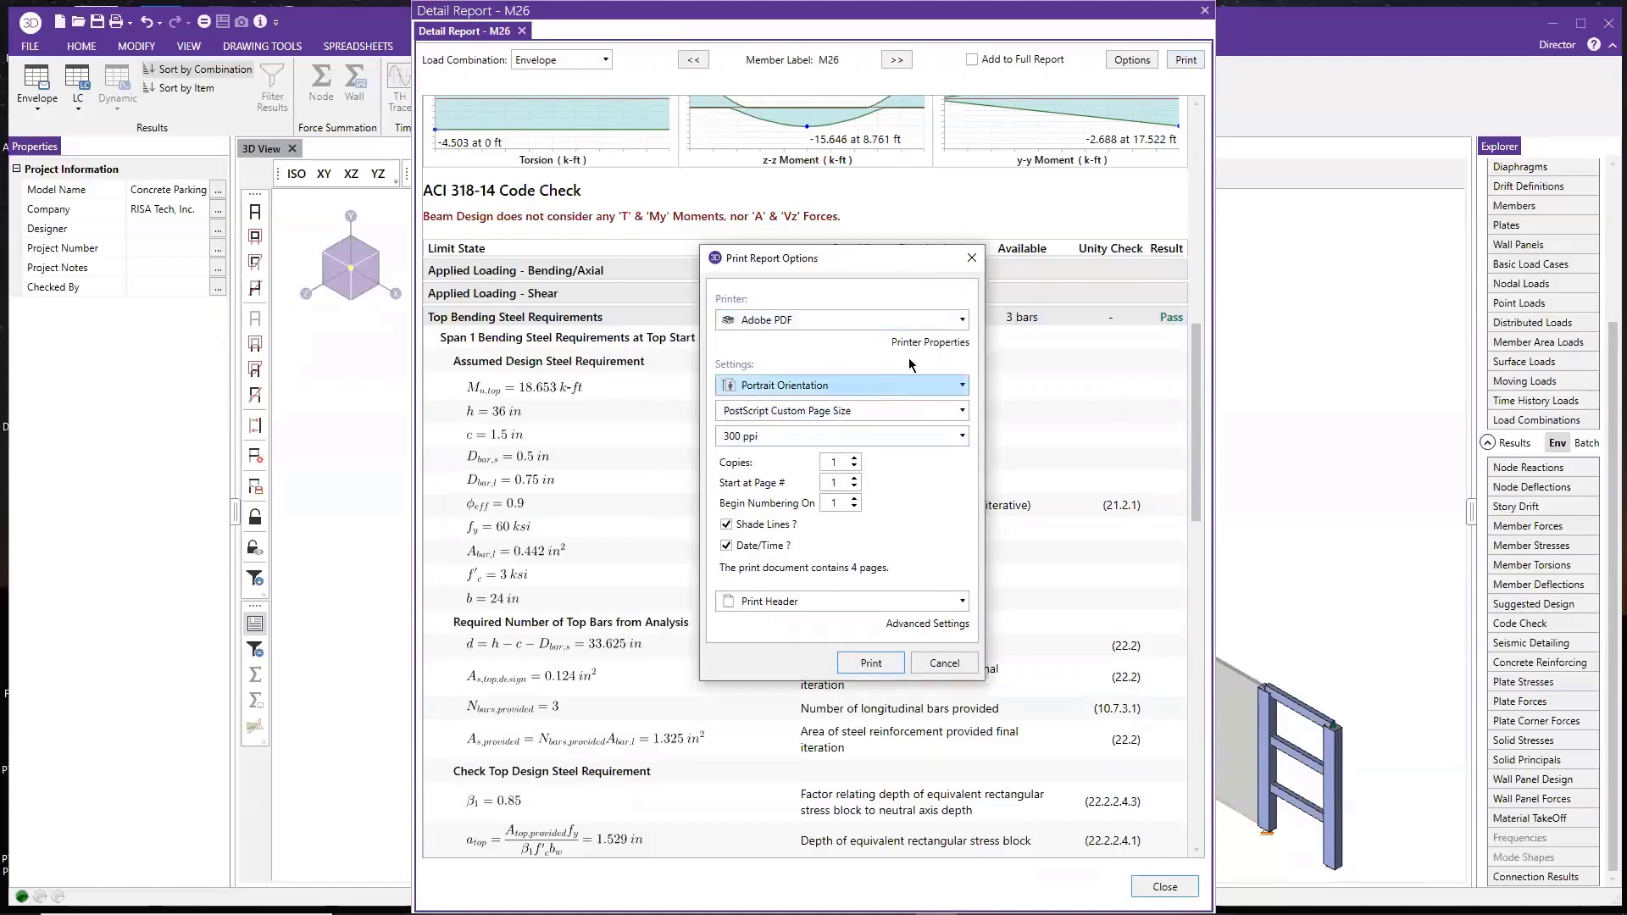
left_click(972, 258)
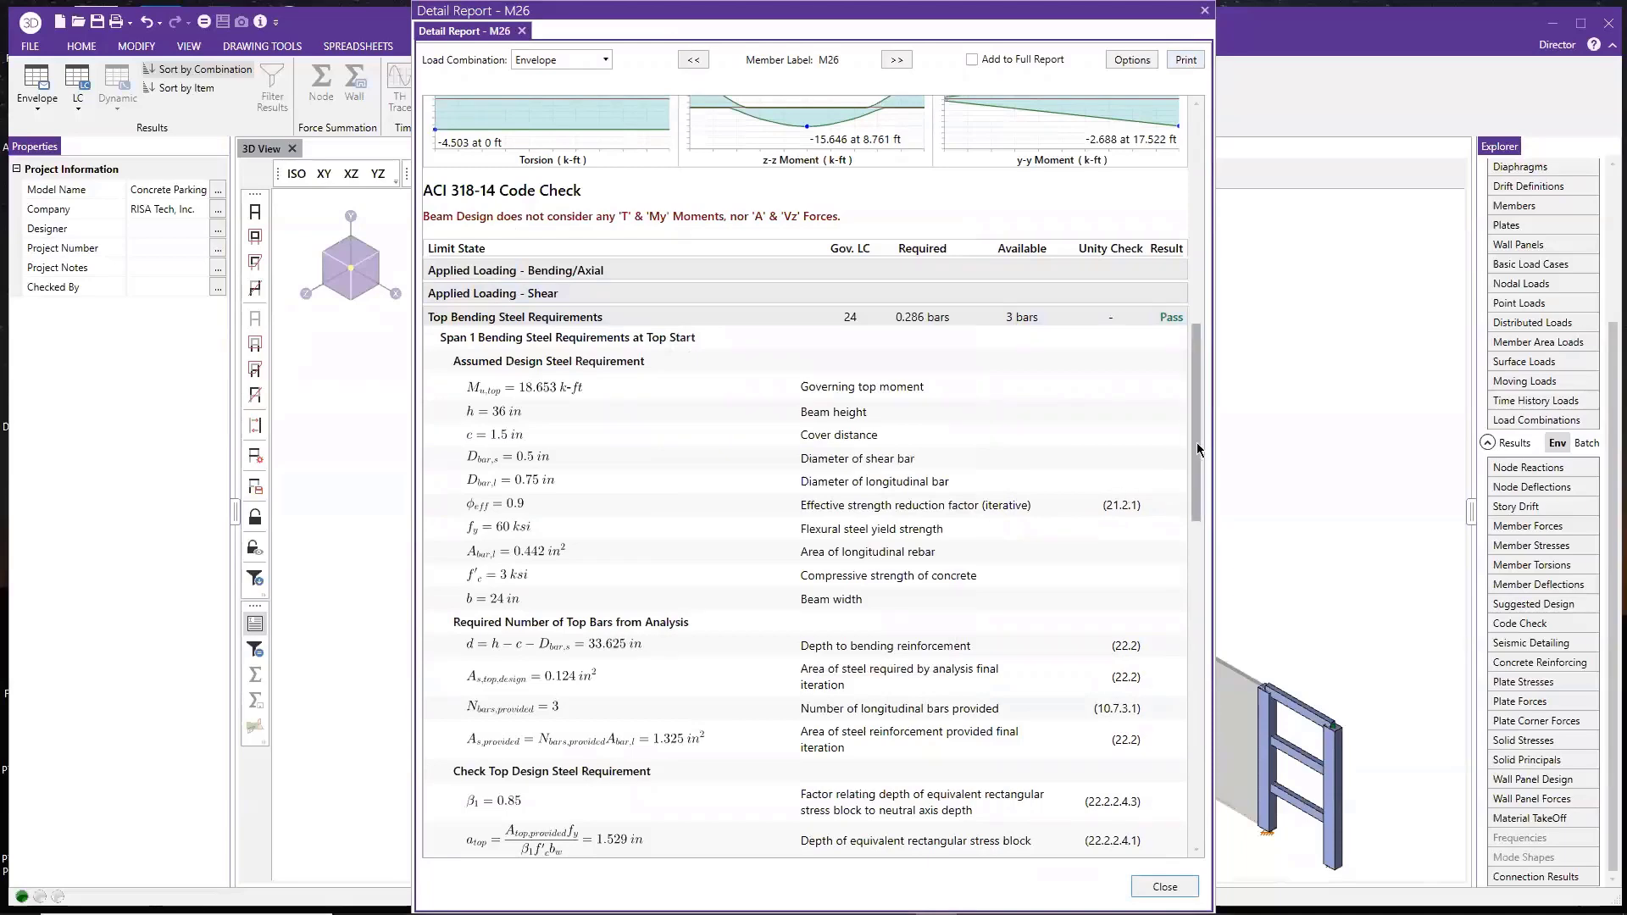
Collapse Top Bending Steel Requirements, then expand Shear Design Strength and review the shear calculations for each region of M26
mouse_move(1198, 457)
left_mouse_down()
mouse_move(1197, 499)
mouse_move(1198, 471)
left_mouse_up()
left_click(639, 516)
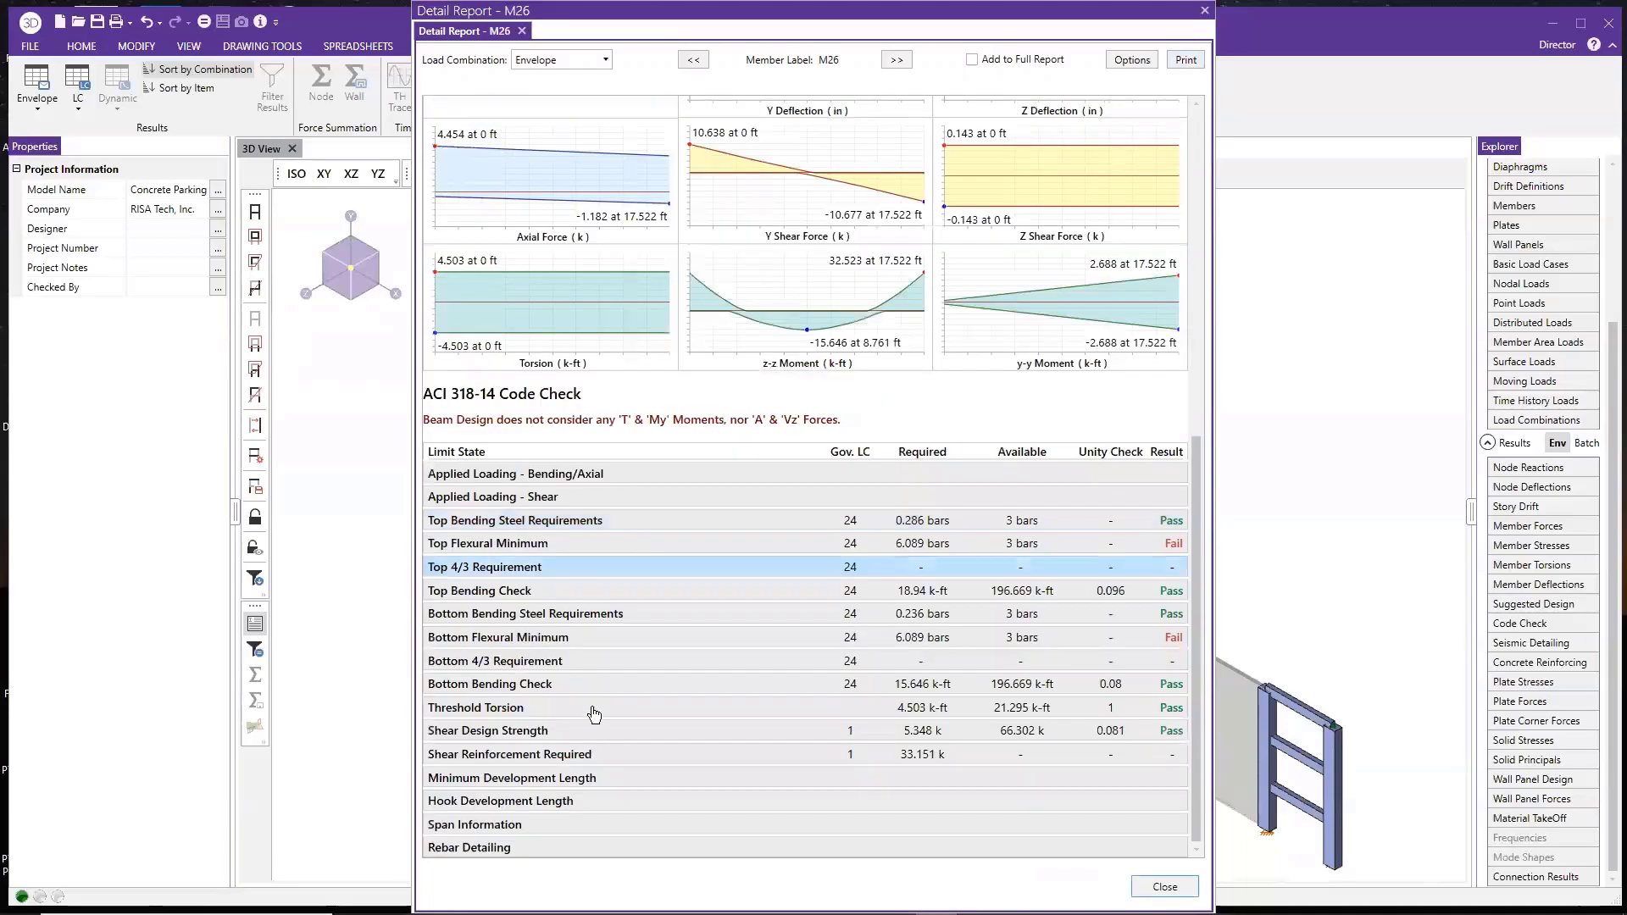
left_click(686, 730)
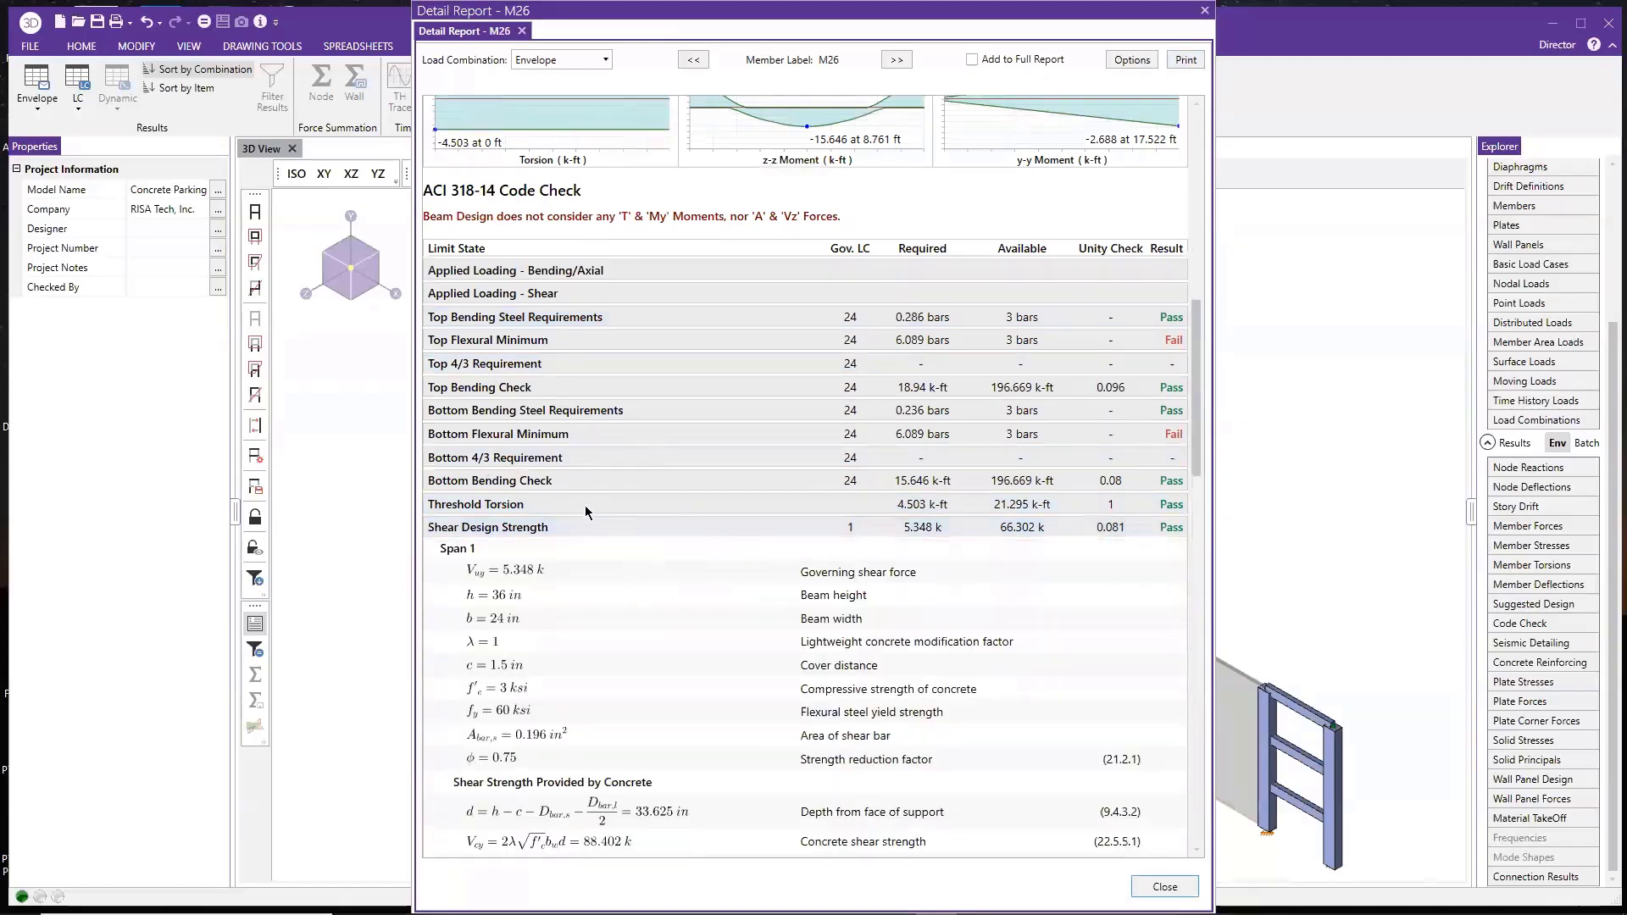
scroll(586, 512, "down", 10)
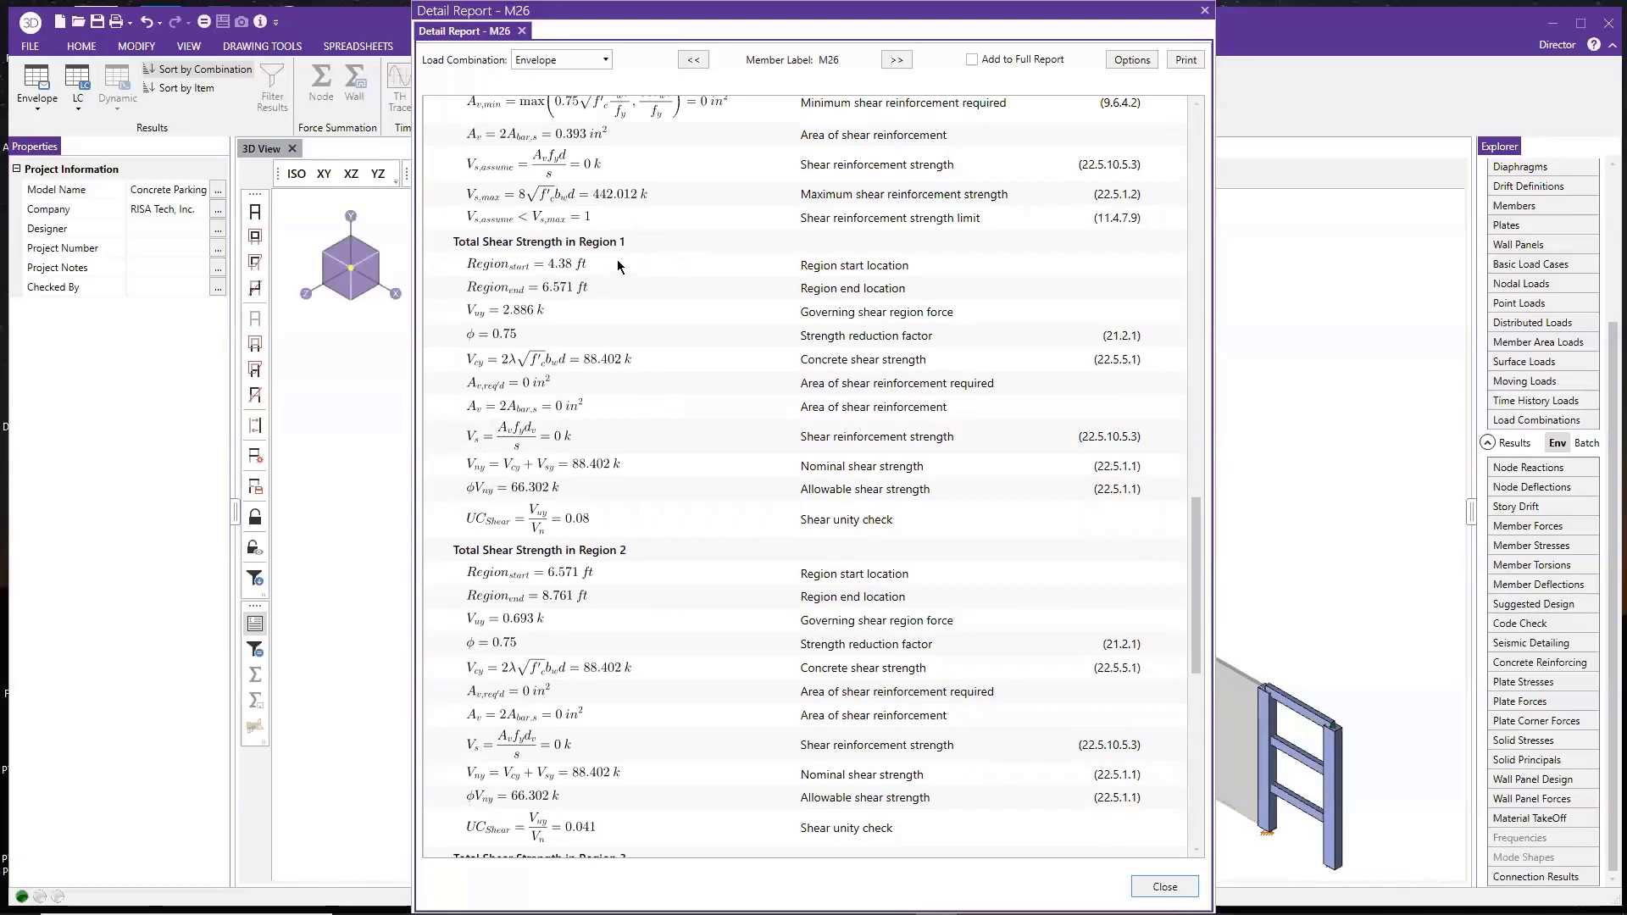
scroll(670, 585, "down", 9)
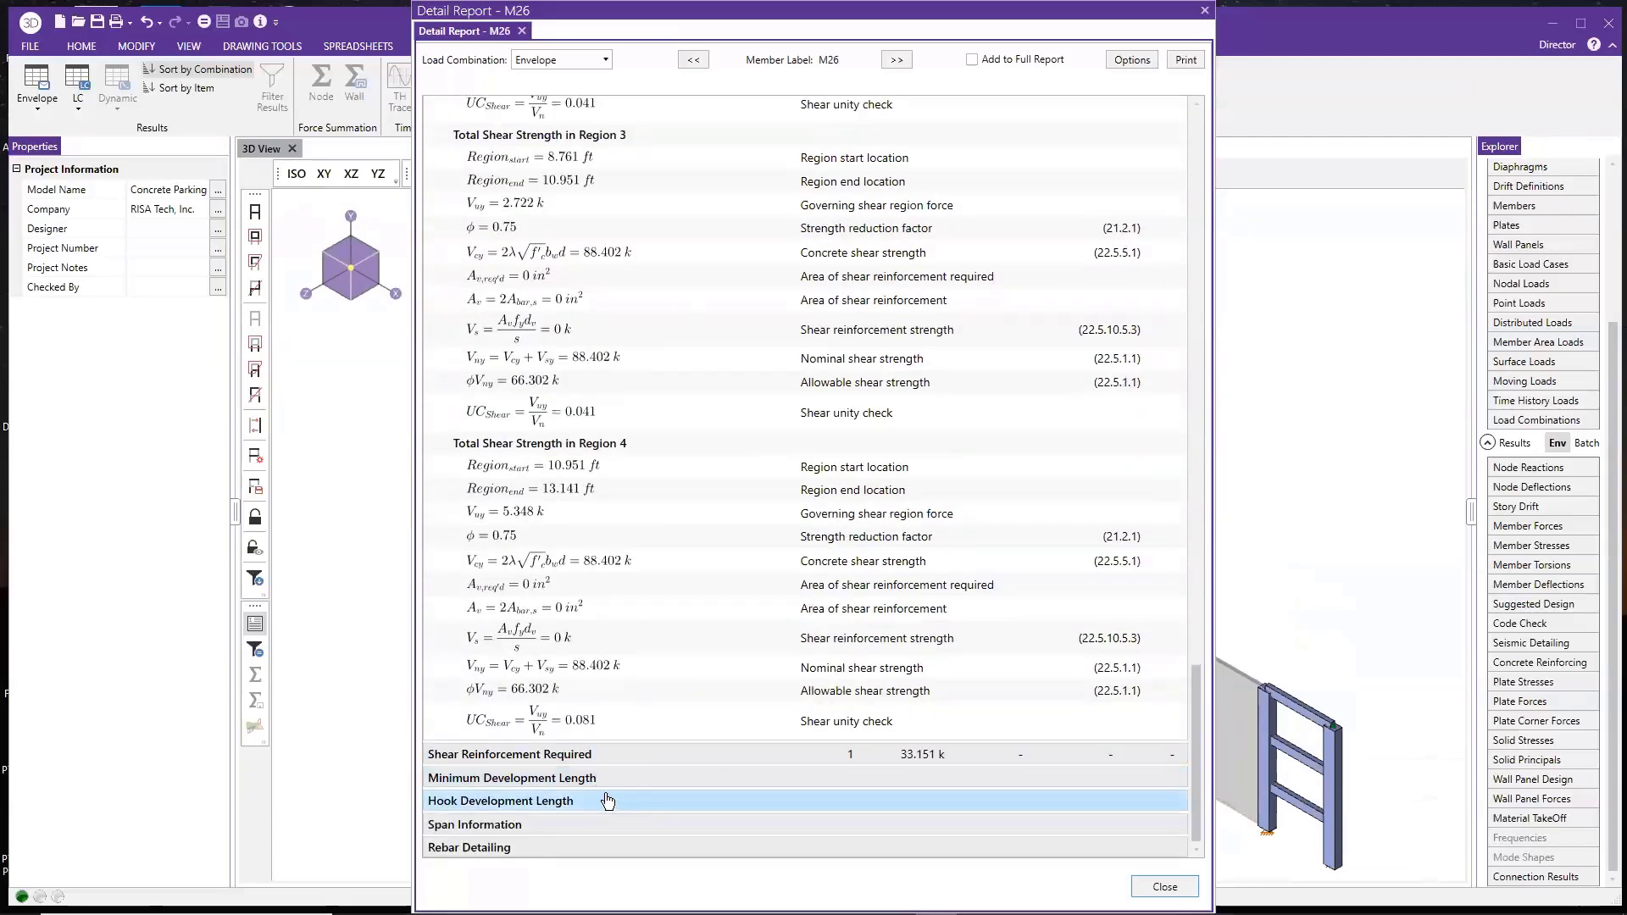
Expand Minimum Development Length and Rebar Detailing for M26, examine the bar layout and cross sections, and close the report
left_click(593, 778)
scroll(602, 771, "down", 1)
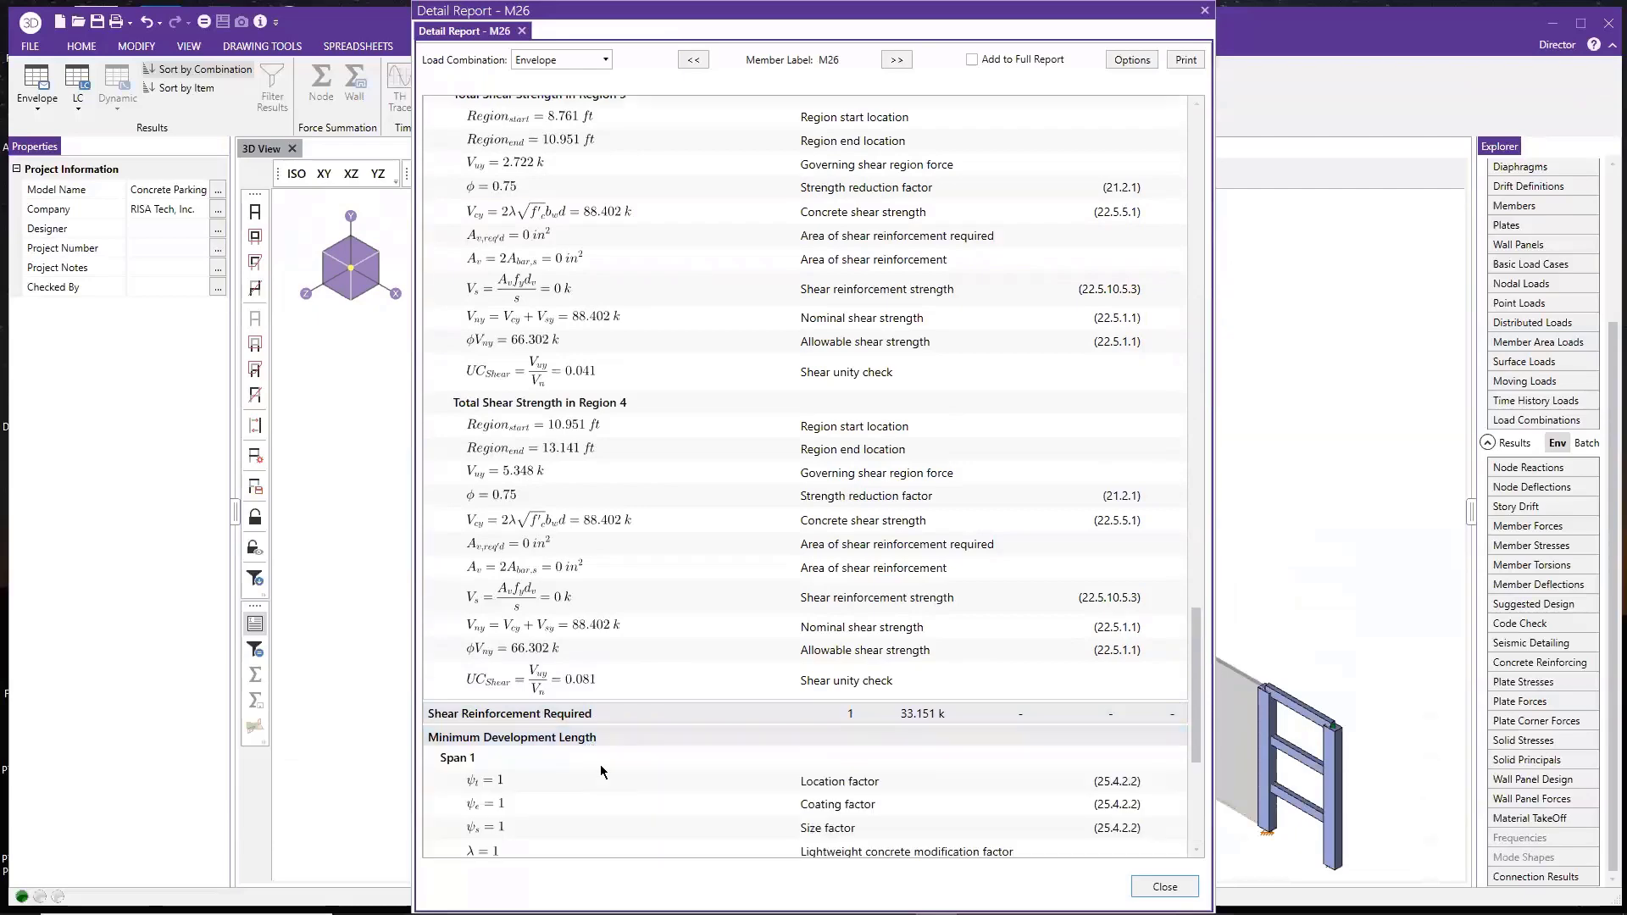
scroll(600, 772, "down", 8)
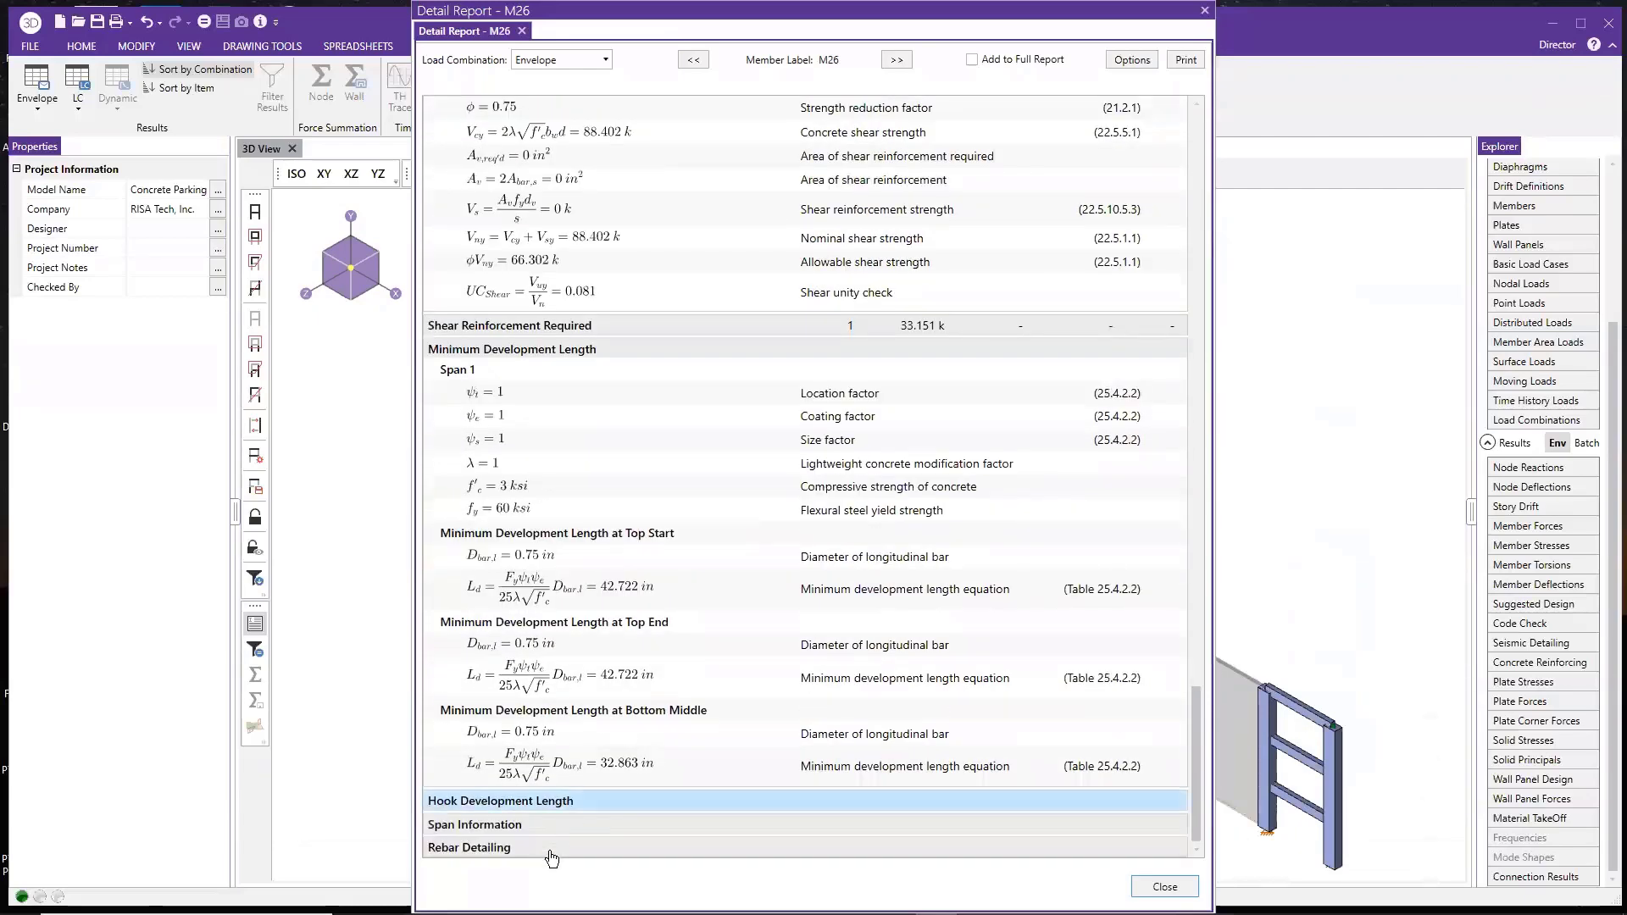
left_click(548, 846)
scroll(662, 746, "down", 9)
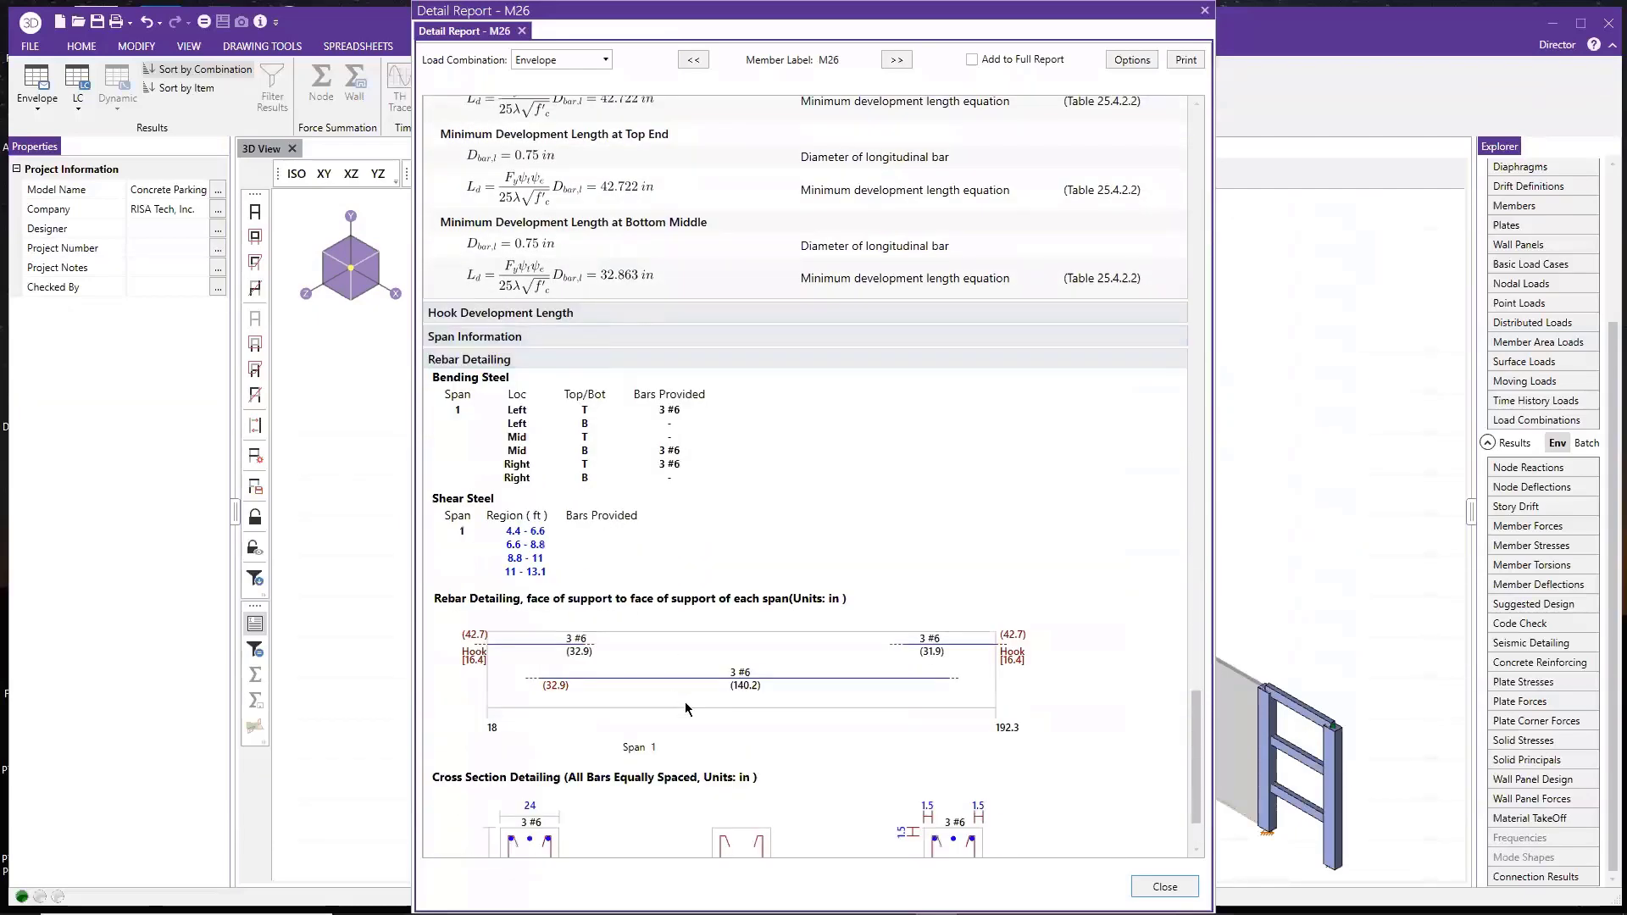
scroll(720, 678, "down", 2)
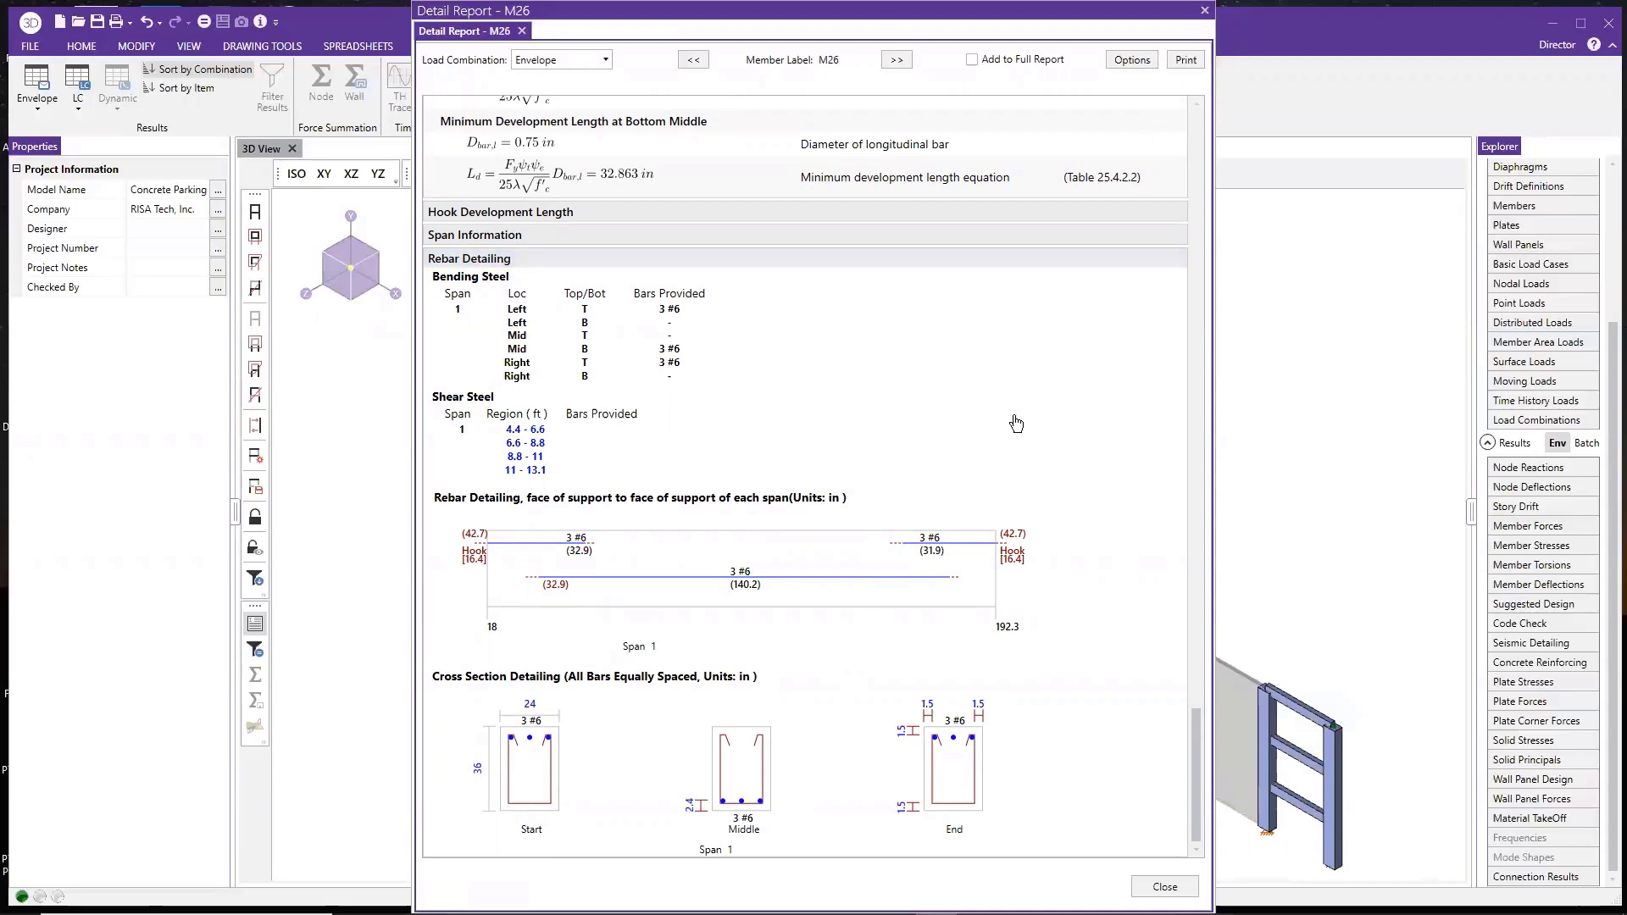
key("Escape")
Open the envelope detail report for column M51 and examine its force diagrams and code check limit states
left_click(1078, 614)
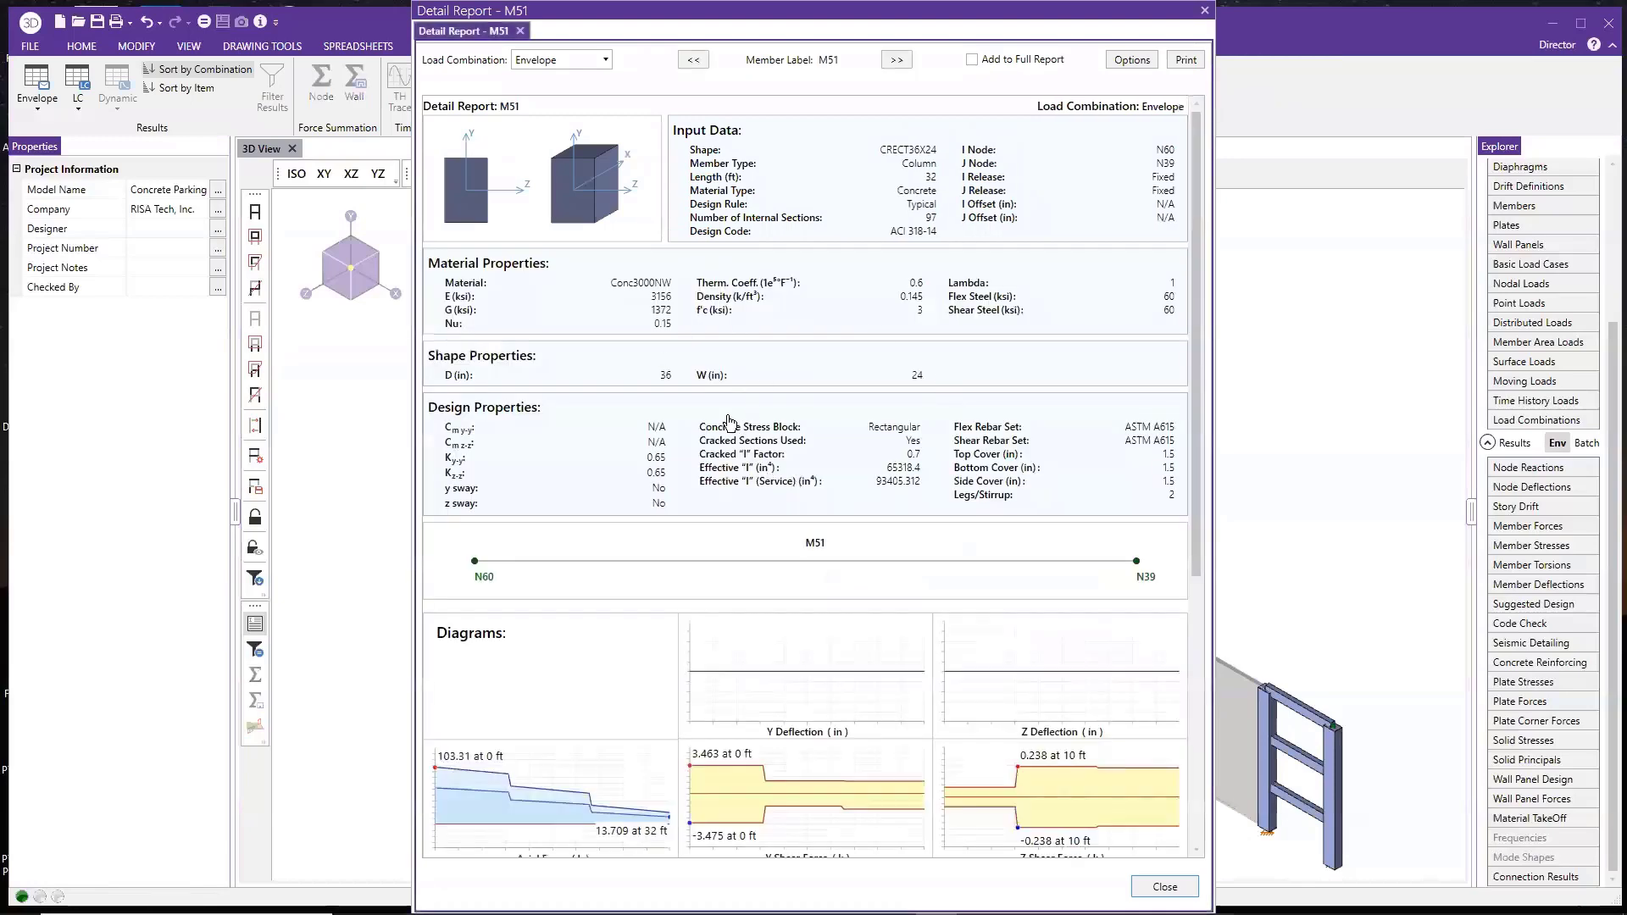
scroll(729, 424, "down", 3)
scroll(519, 778, "down", 2)
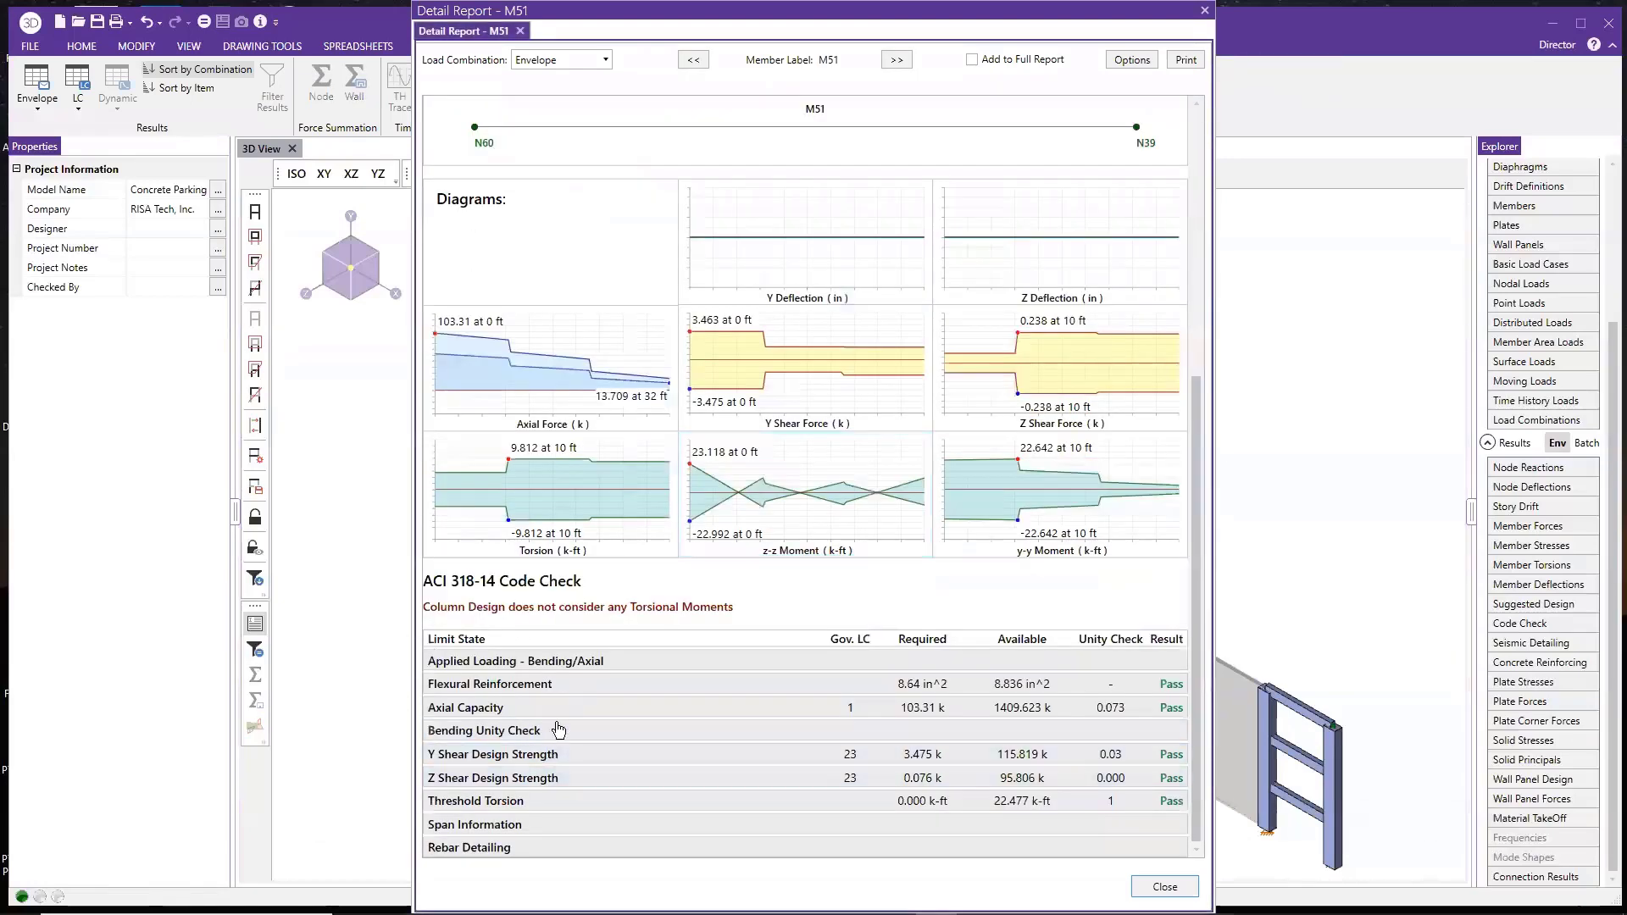
left_click(674, 710)
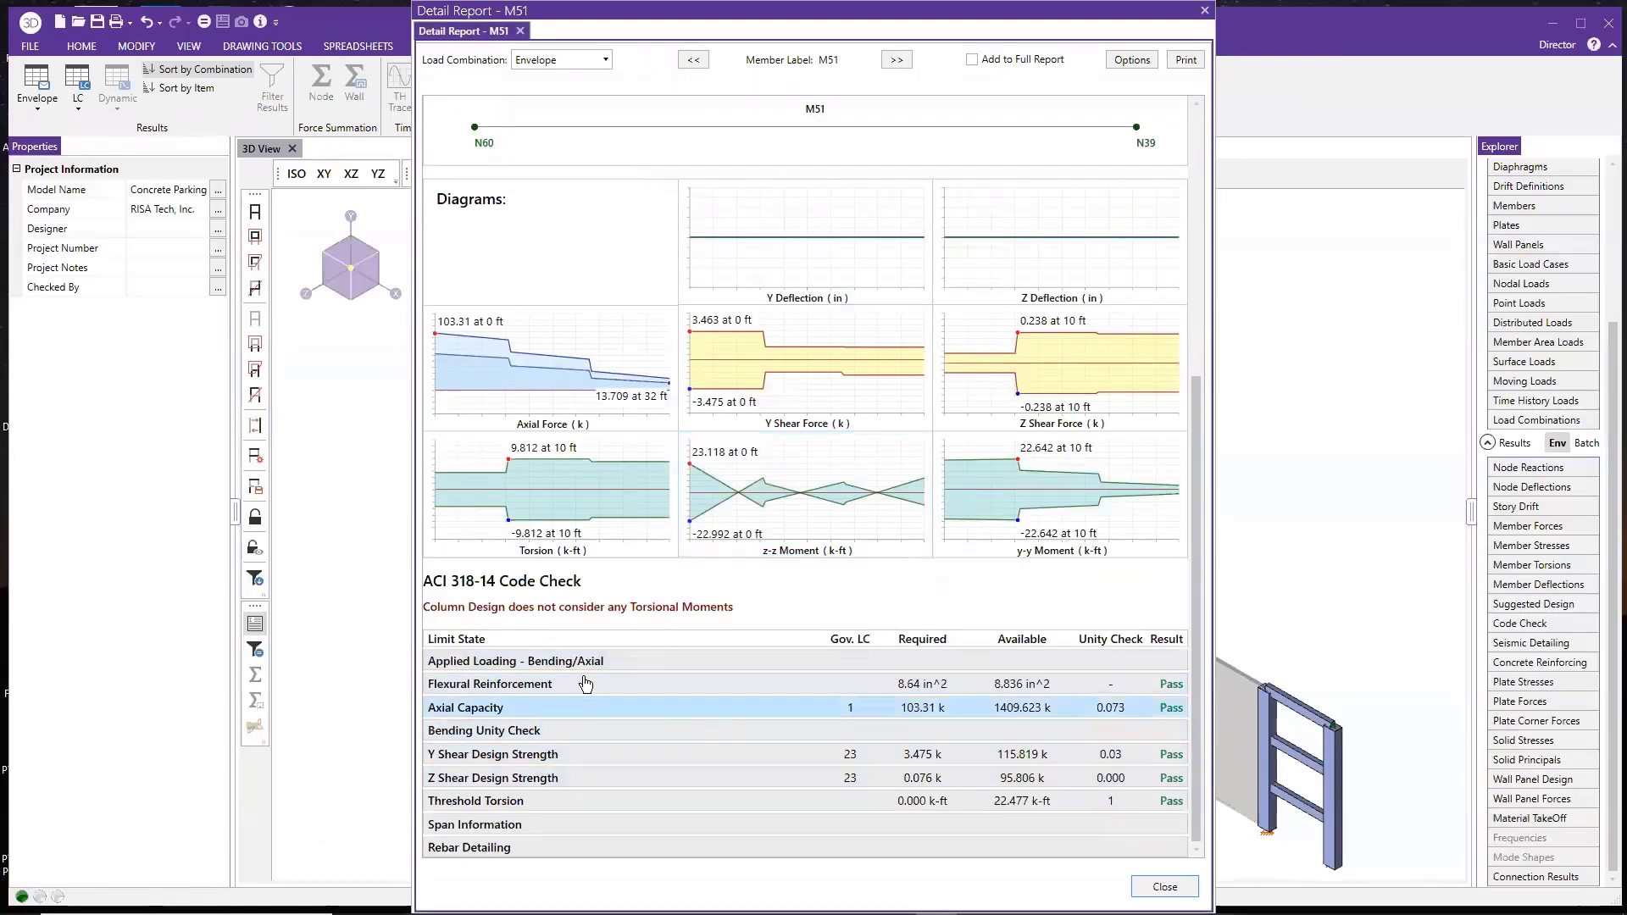
left_click(618, 731)
left_click(615, 780)
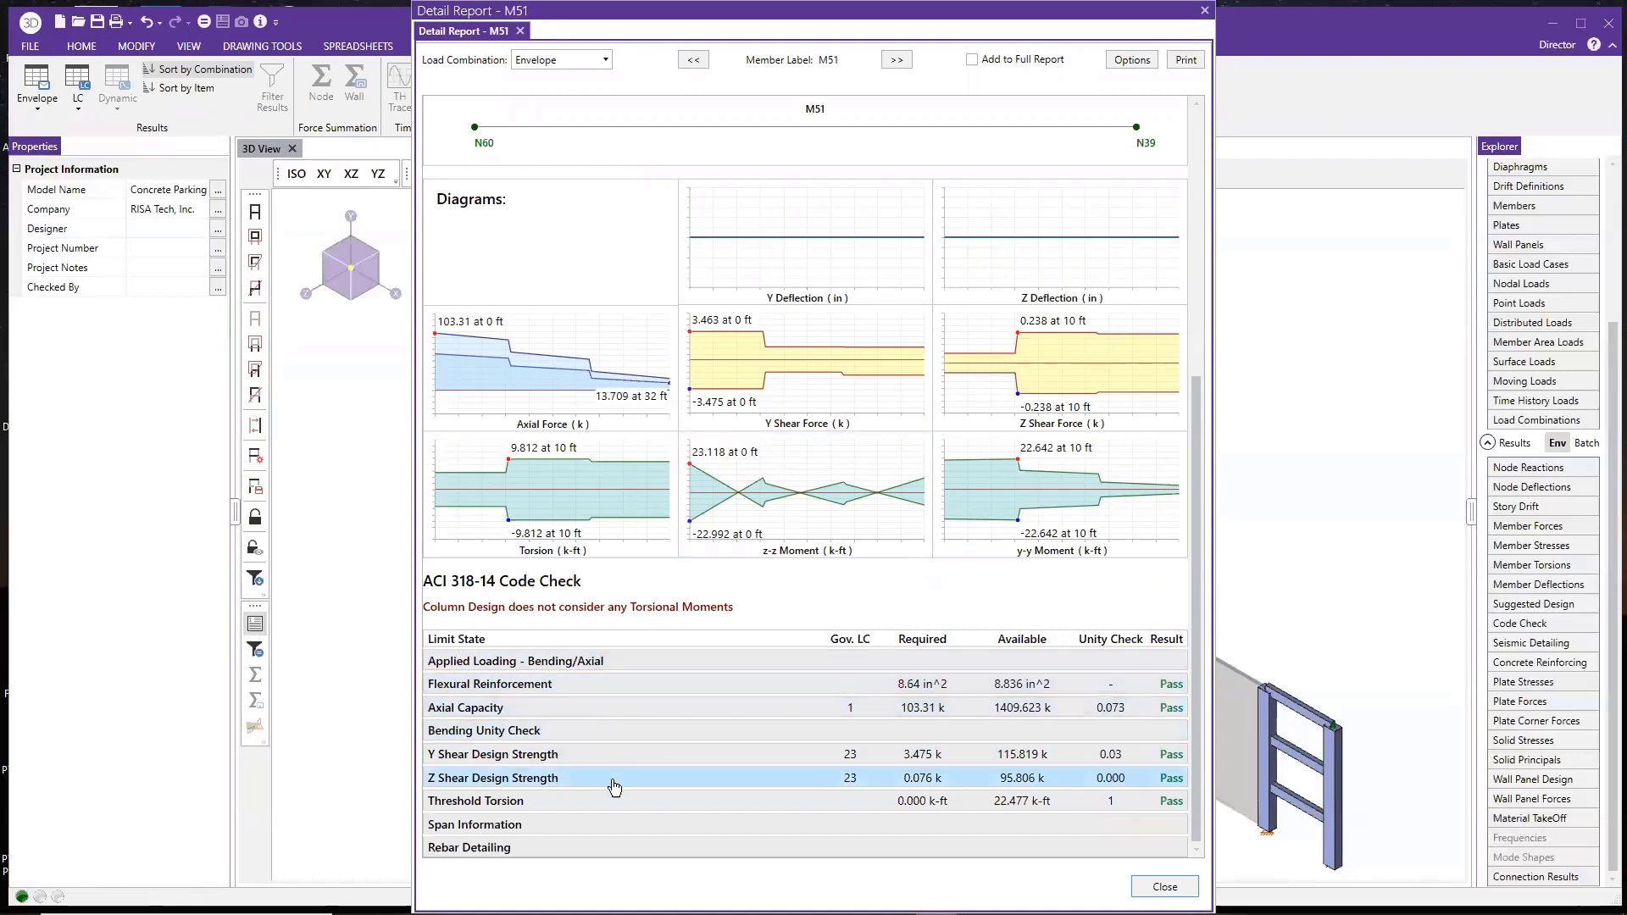
left_click(586, 756)
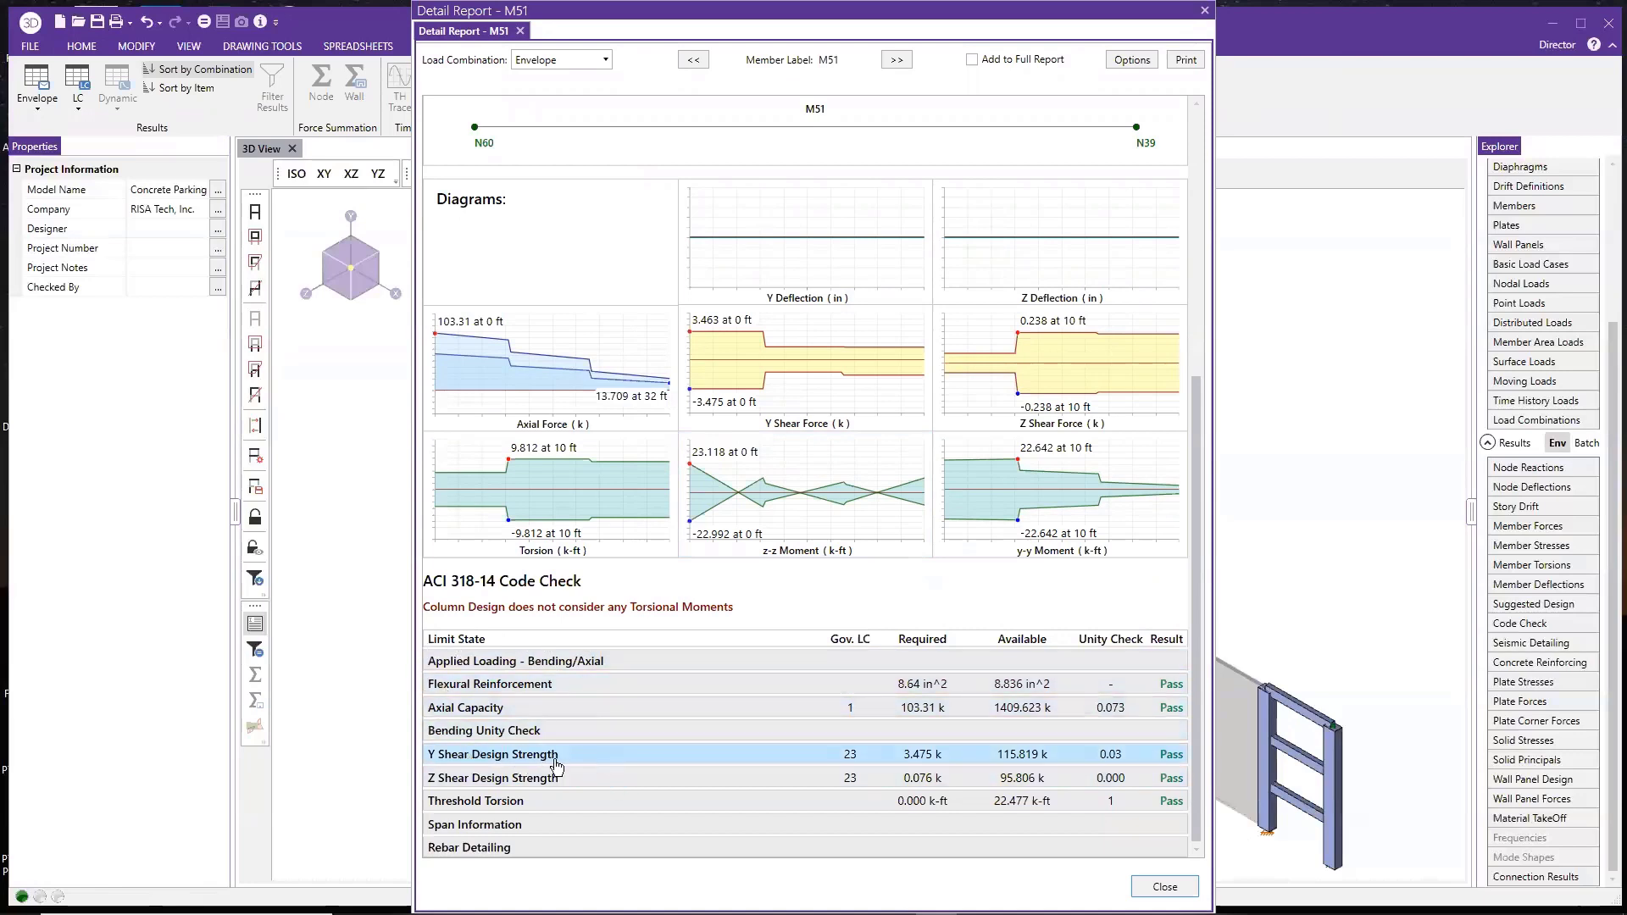
left_click(585, 802)
left_click(564, 826)
left_click(555, 847)
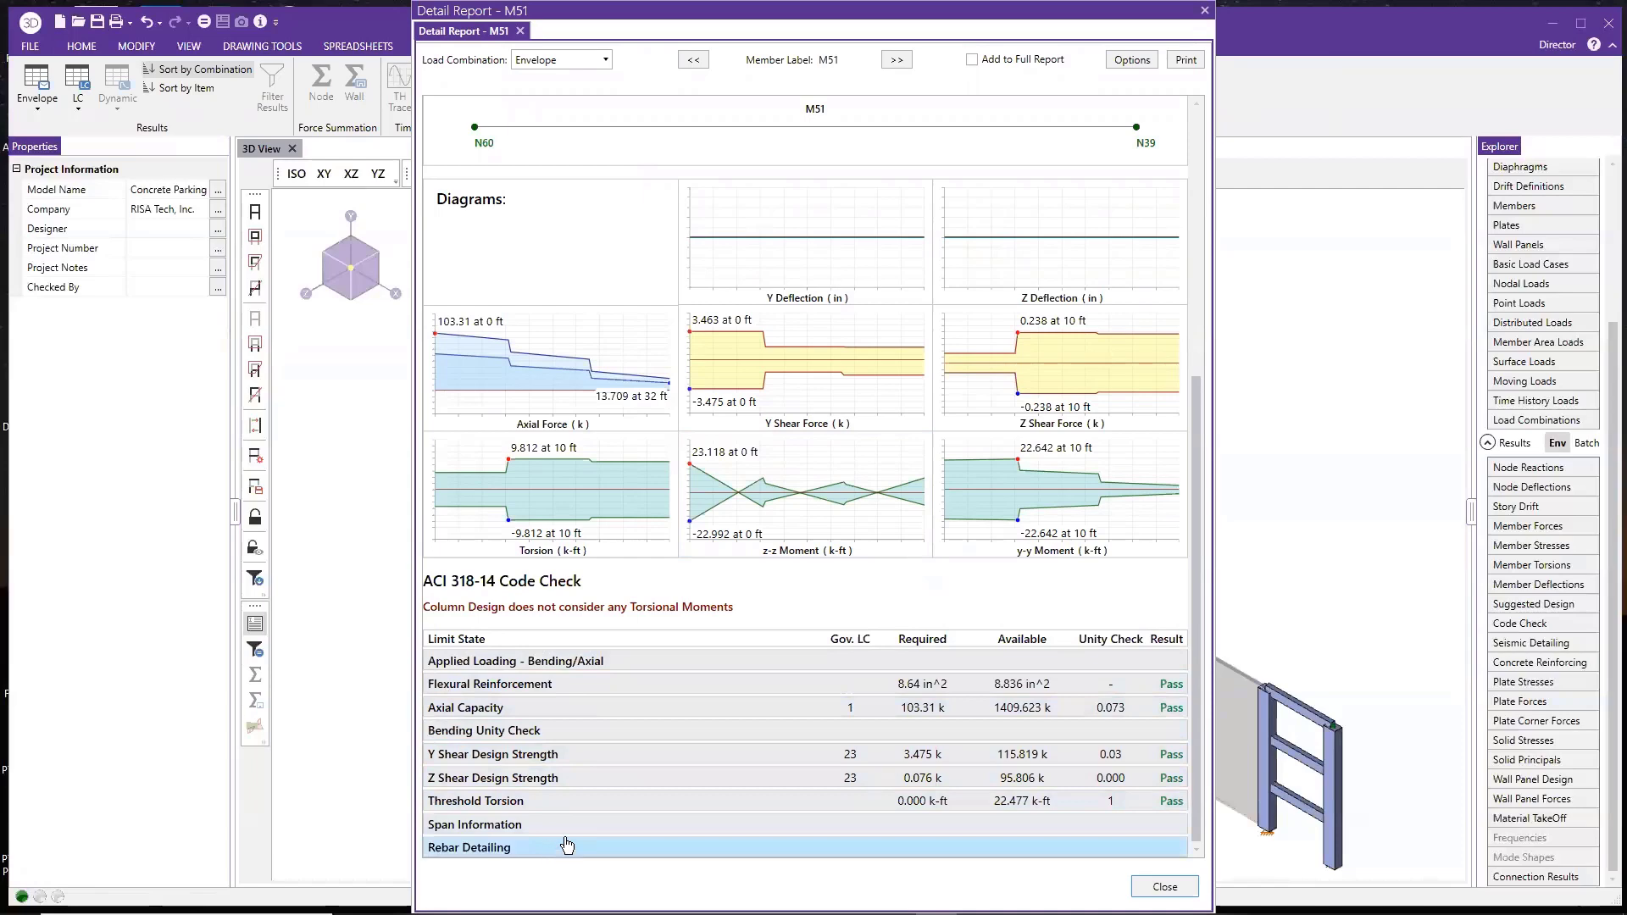
Expand Rebar Detailing for column M51, review its interaction diagrams, column and shear steel and flexural layout, and close the report
left_click(567, 845)
scroll(612, 768, "down", 2)
scroll(757, 716, "down", 2)
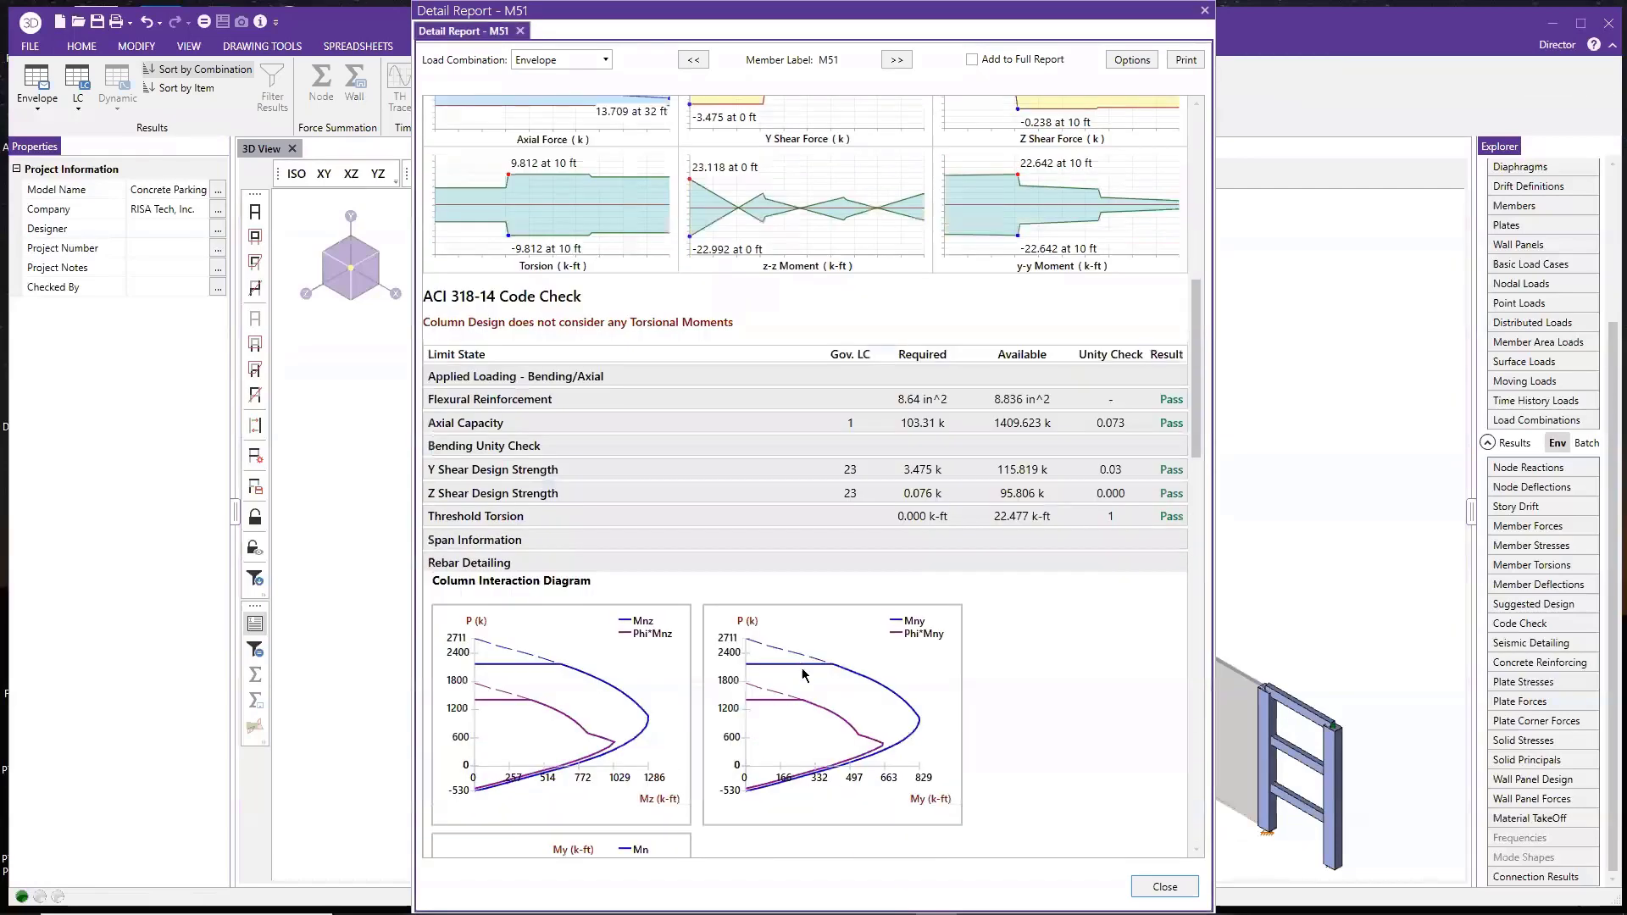
scroll(806, 675, "down", 4)
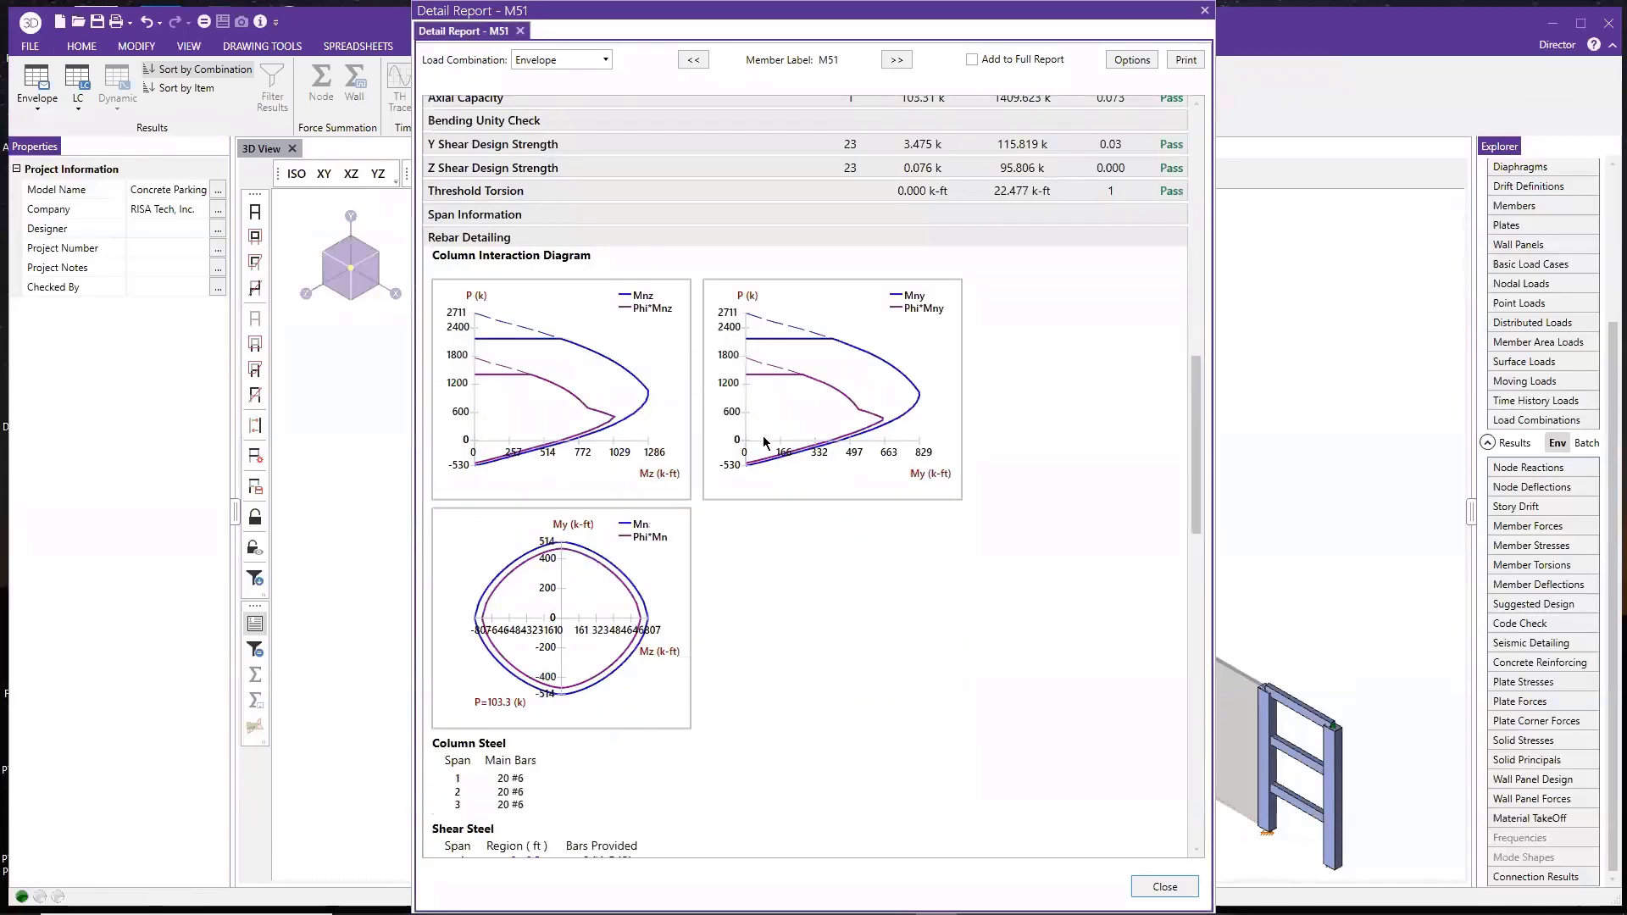
scroll(764, 441, "down", 2)
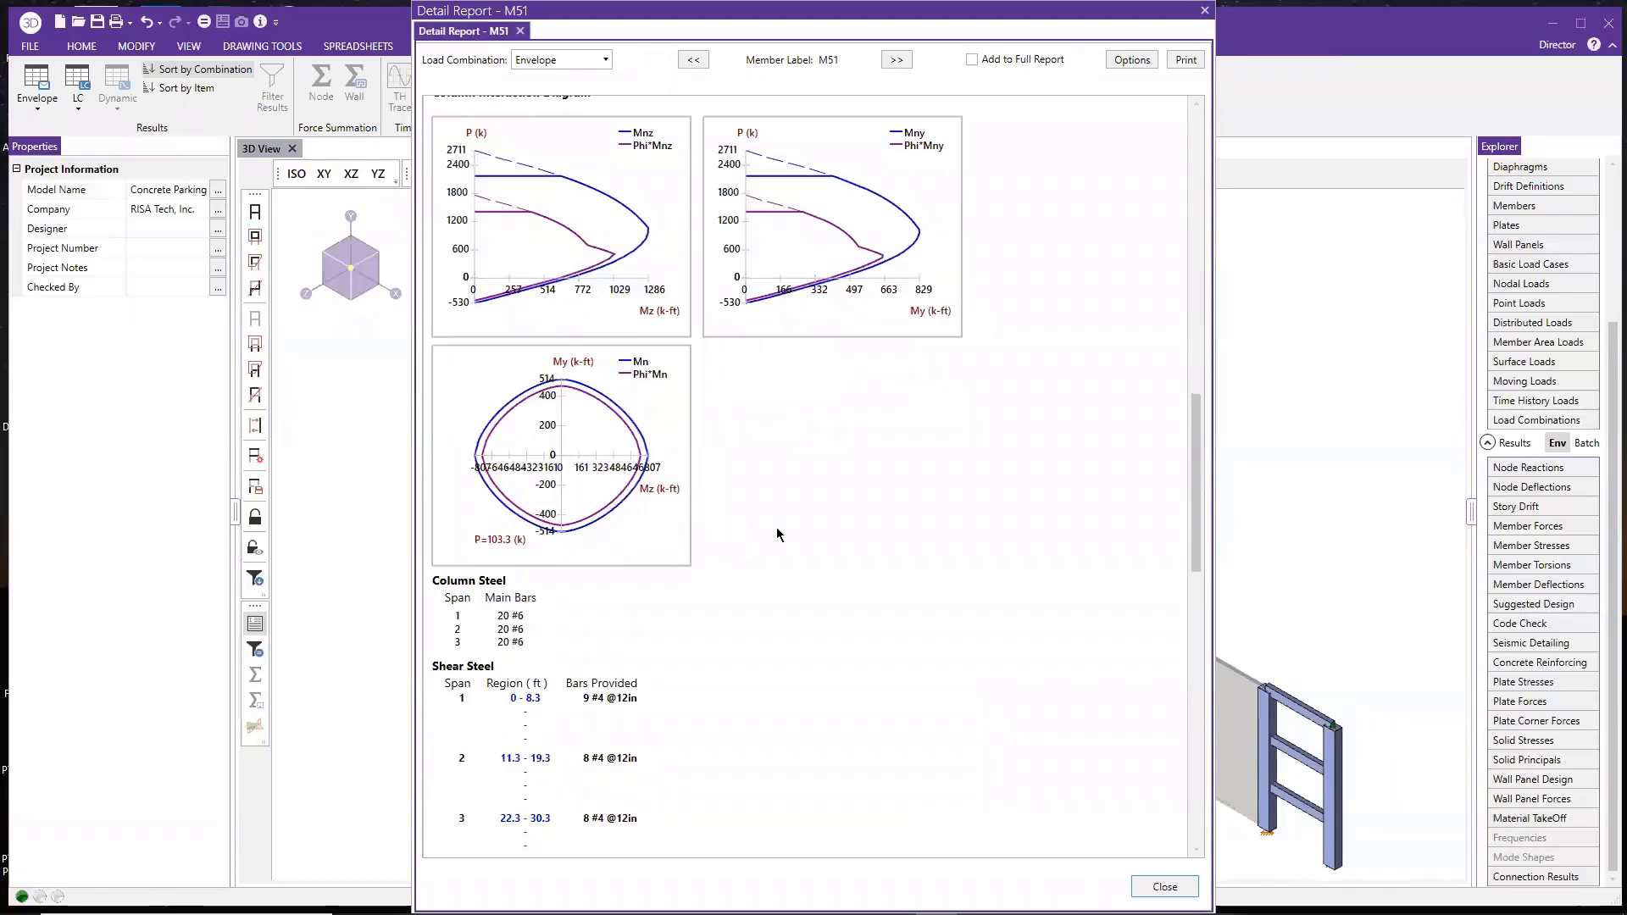
scroll(782, 532, "down", 7)
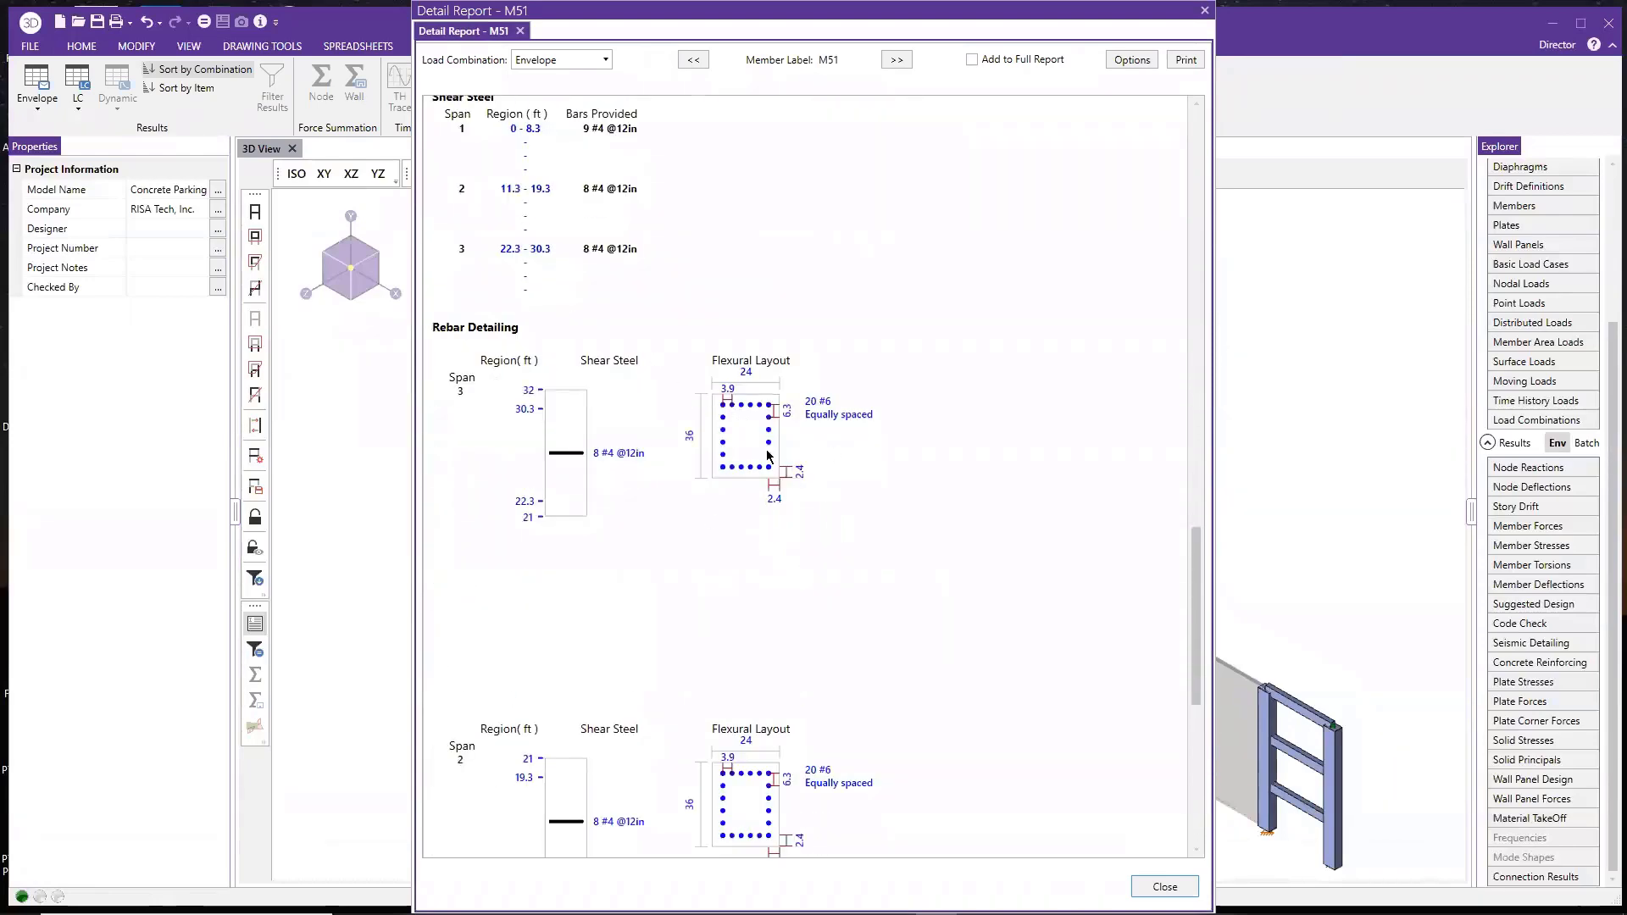
left_click(1207, 15)
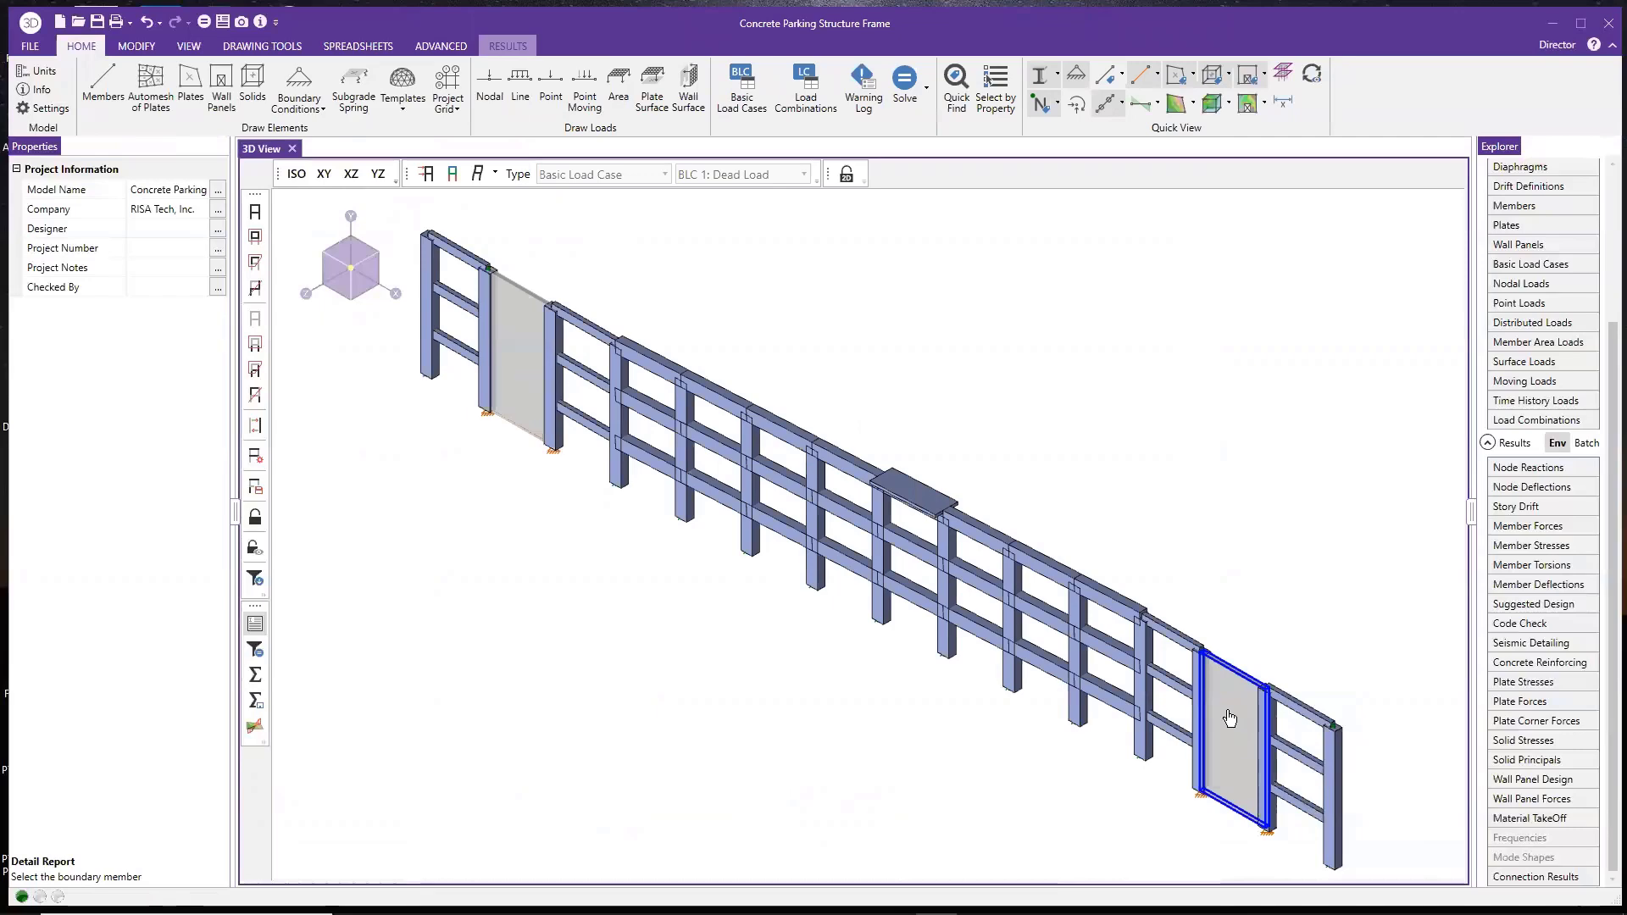
Open the detail report for wall panel WP2 and examine its reinforcement sketch, input data, geometry and enveloped design summary
left_click(1229, 750)
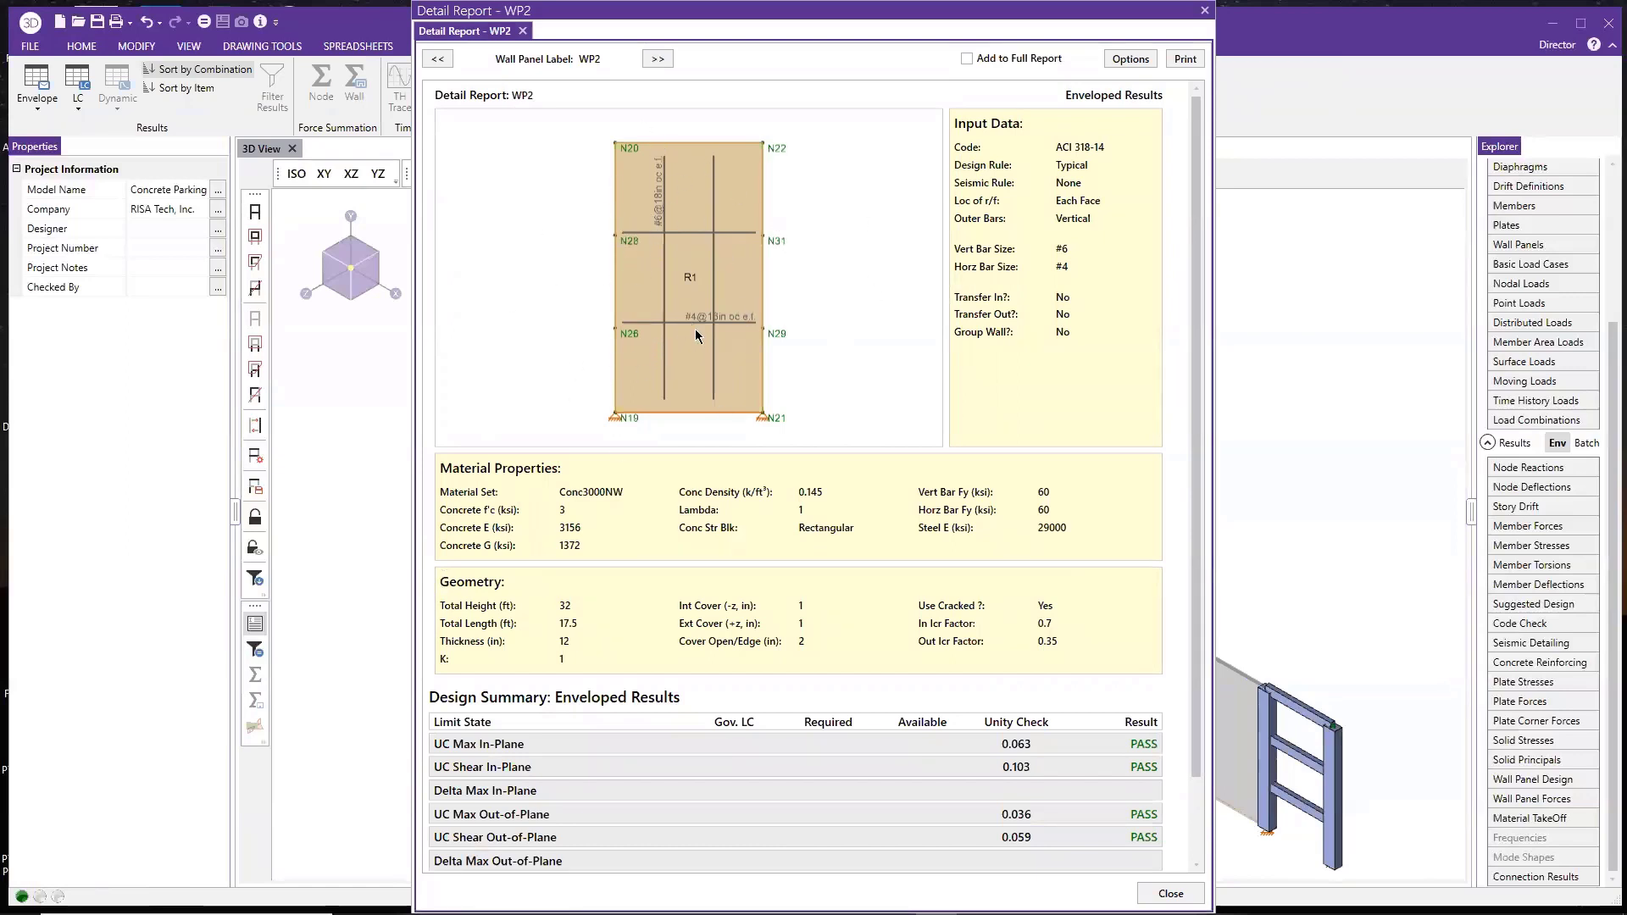
scroll(876, 465, "down", 2)
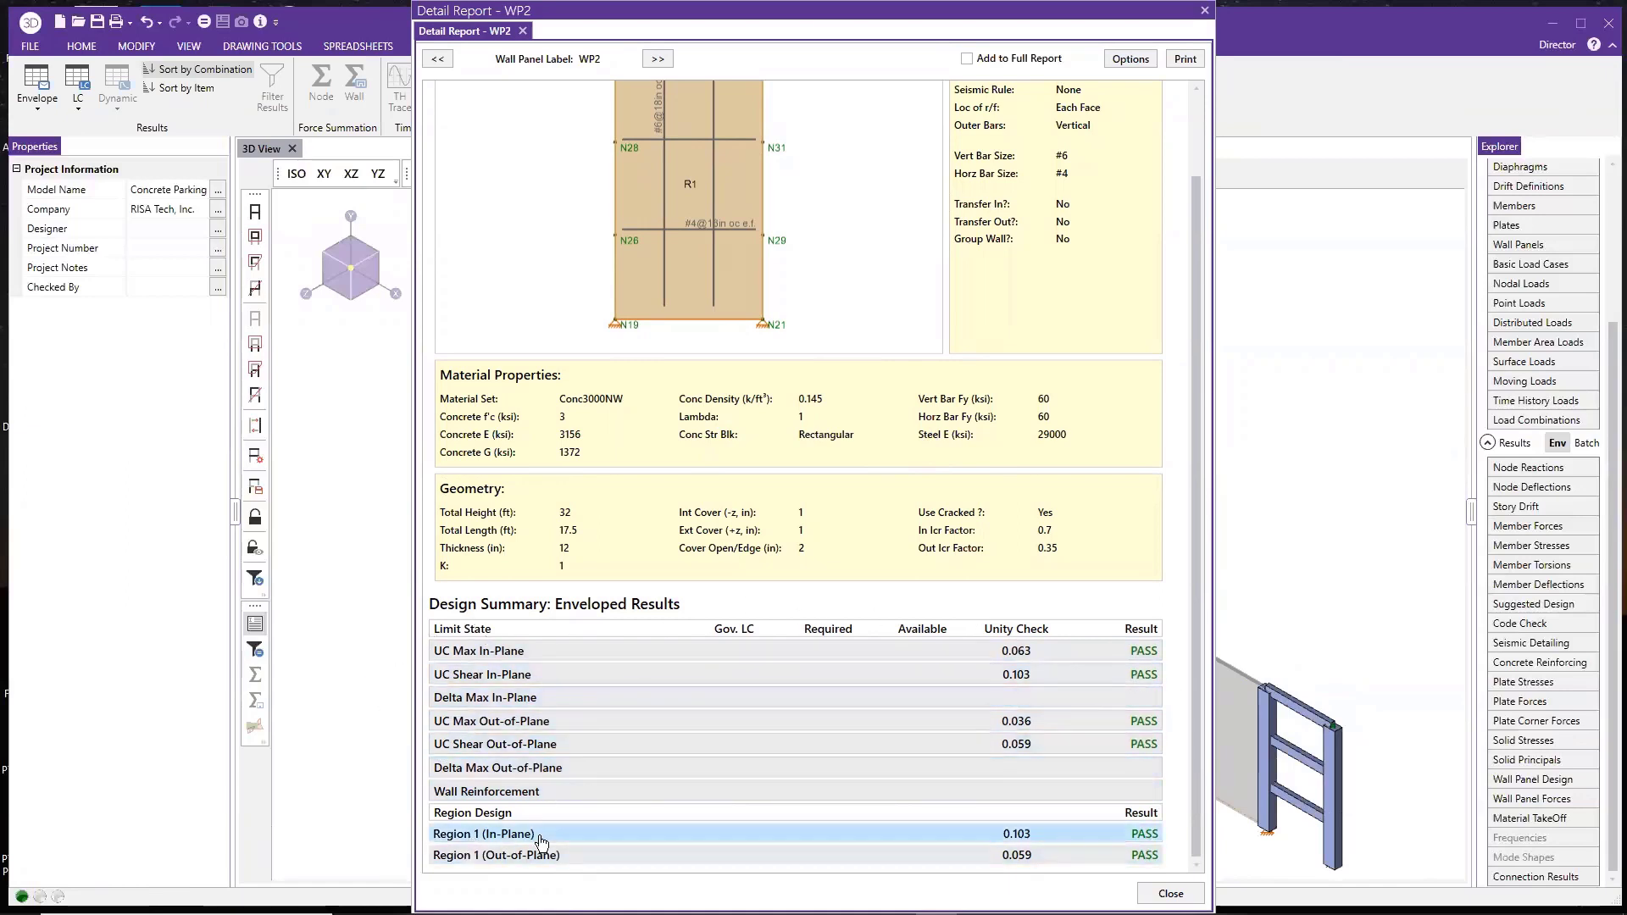
left_click(581, 842)
scroll(750, 442, "up", 2)
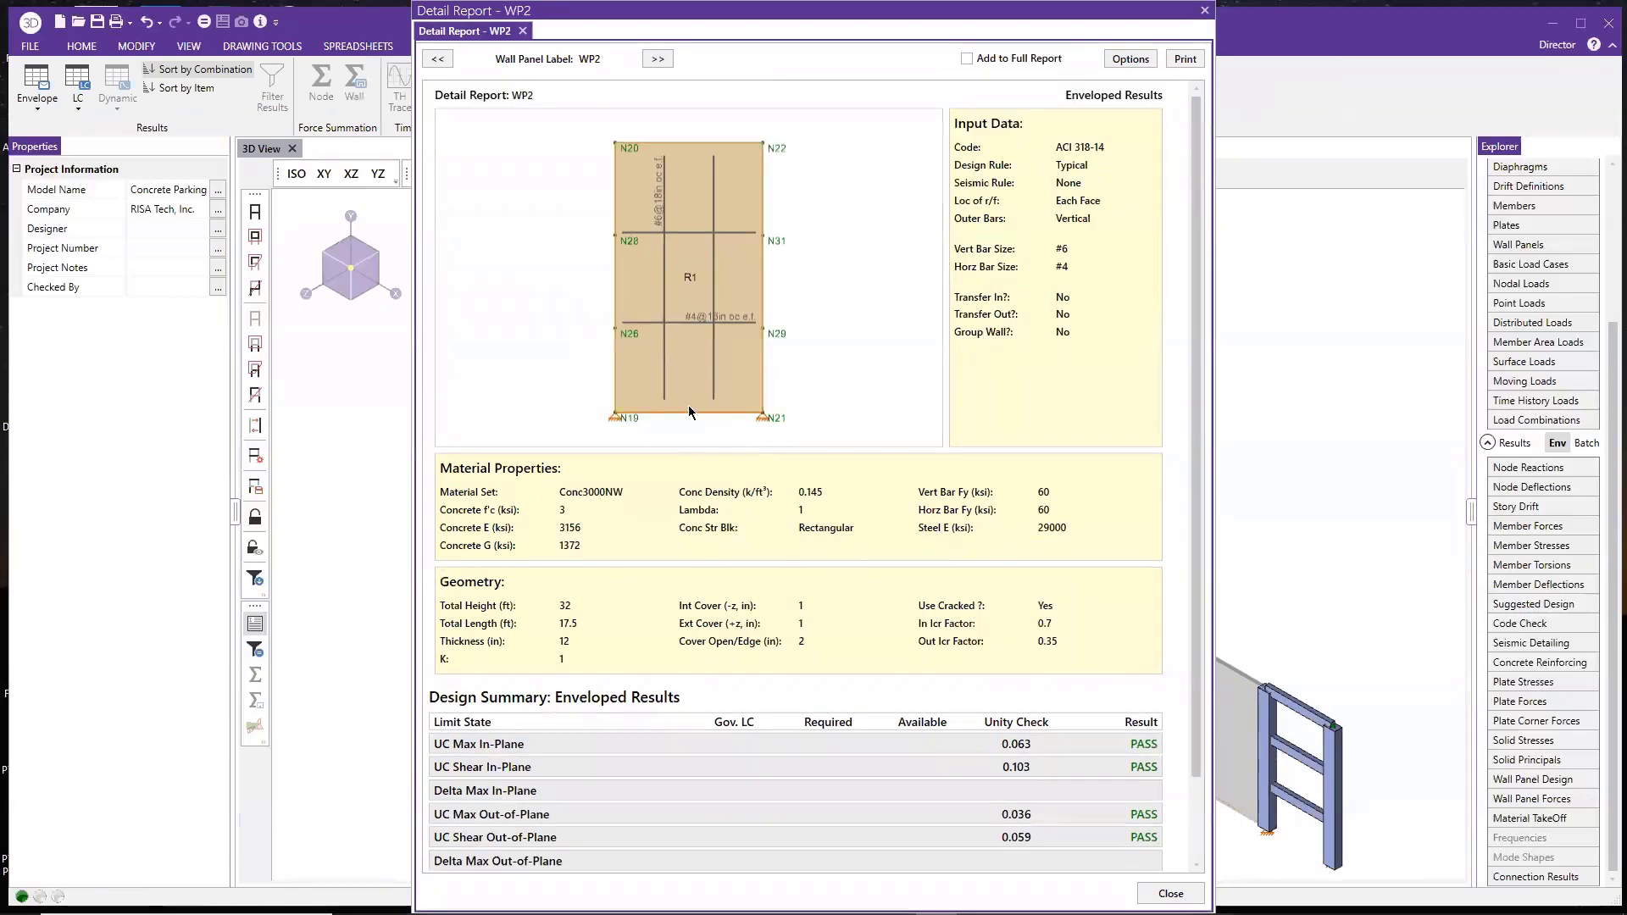
scroll(737, 487, "down", 2)
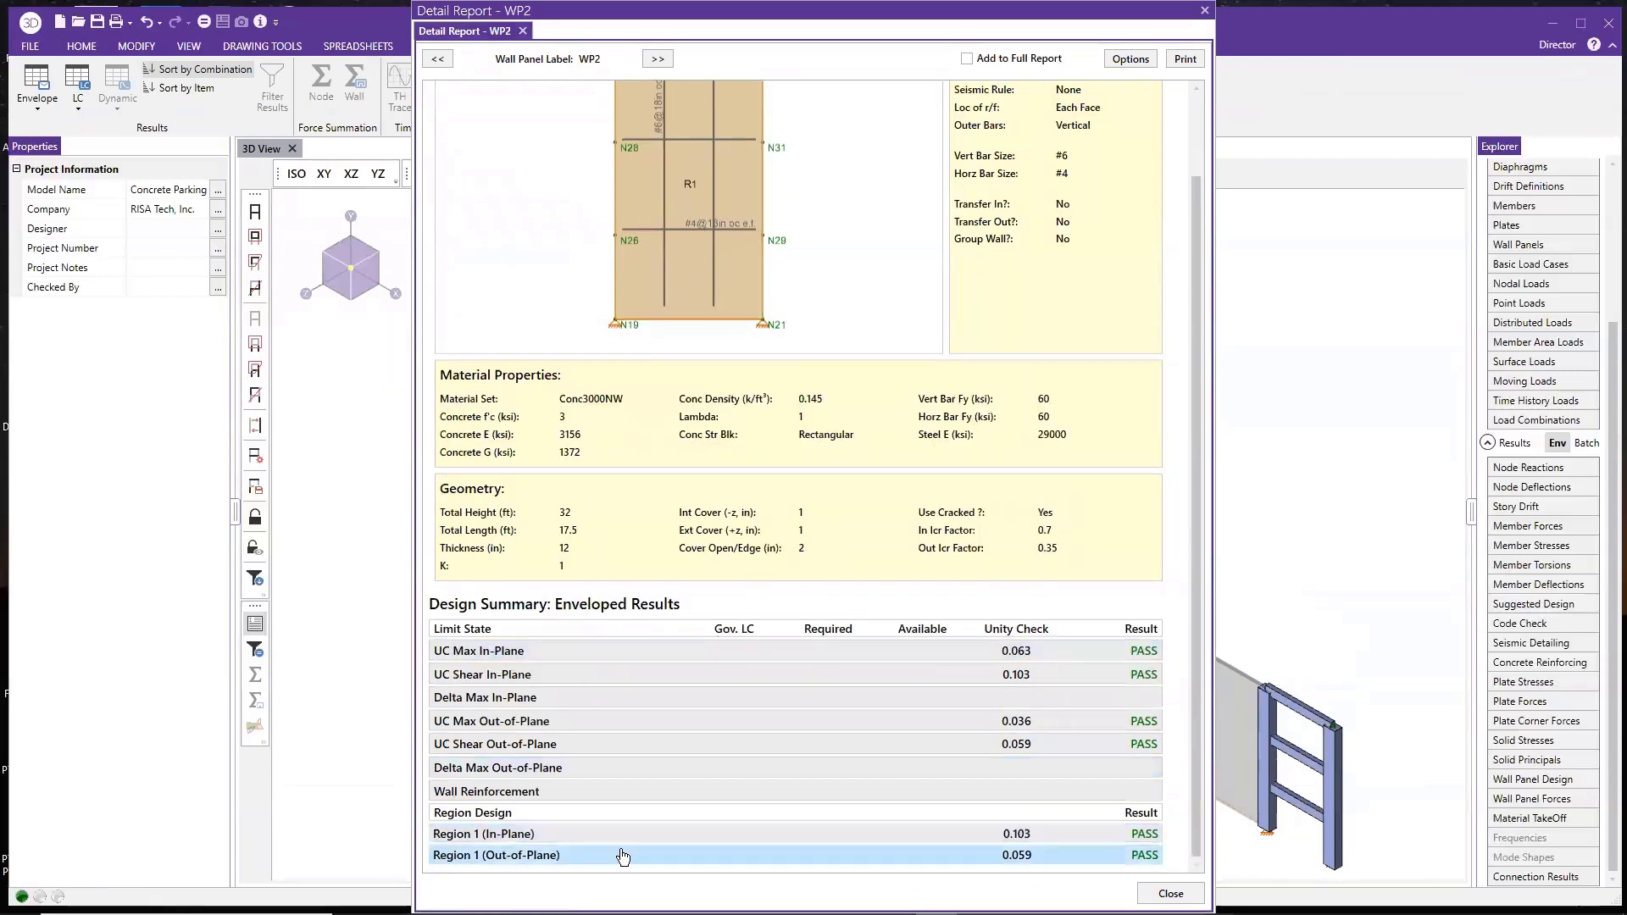
Expand the Region 1 (In-Plane) results for WP2 and review the force diagrams, region criteria and code check list
left_click(701, 850)
scroll(731, 708, "down", 12)
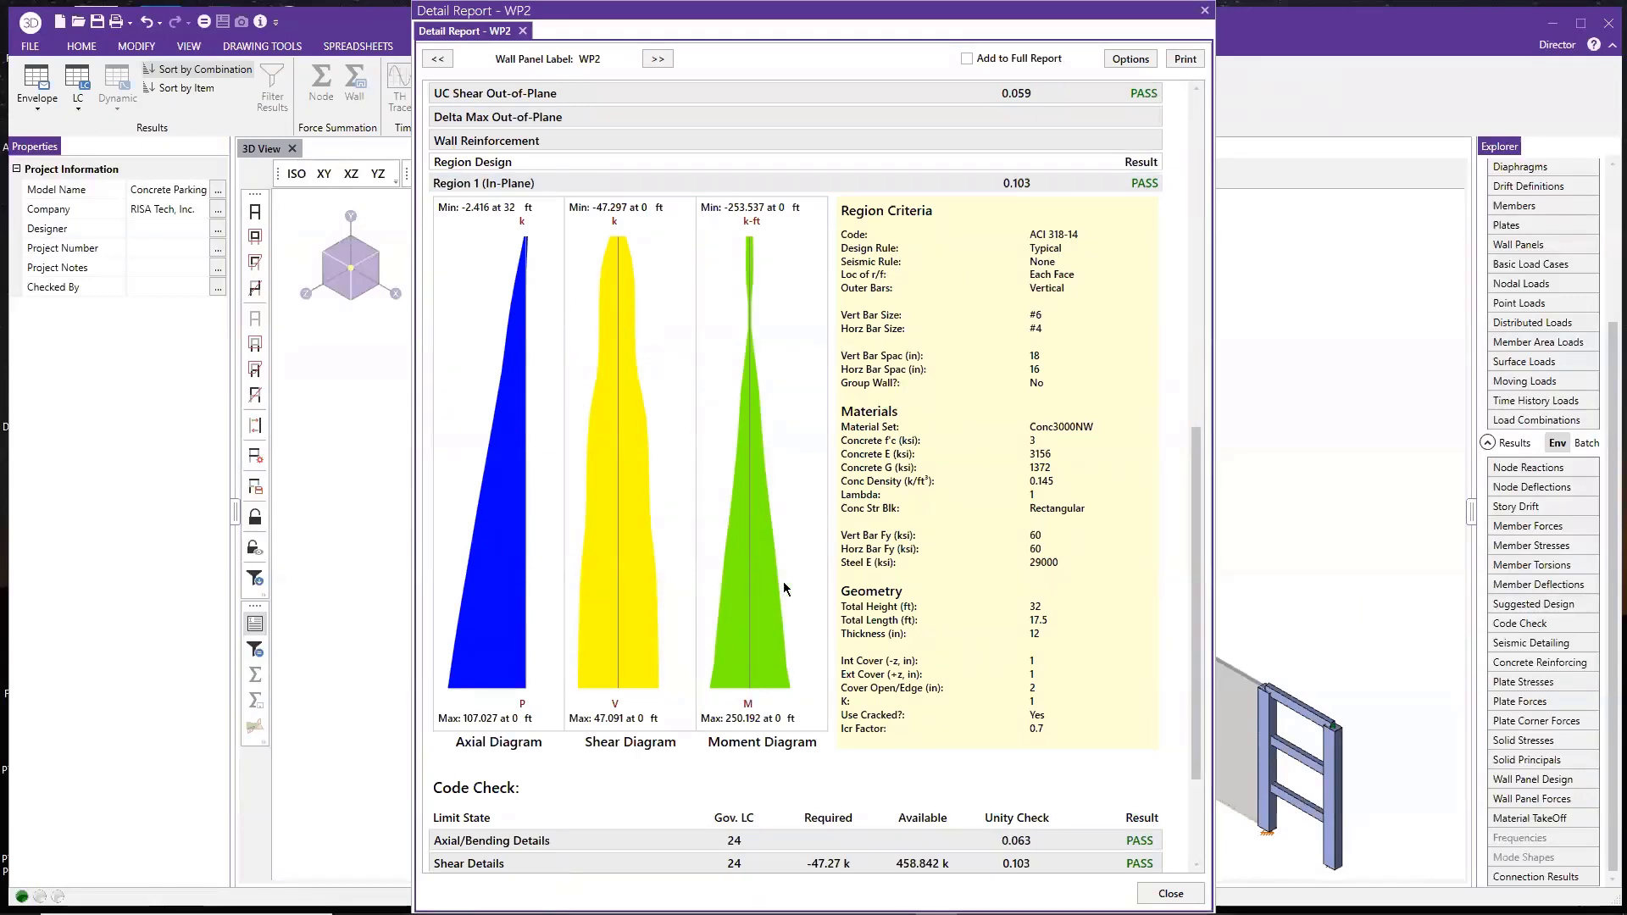
scroll(806, 608, "down", 2)
scroll(932, 542, "down", 1)
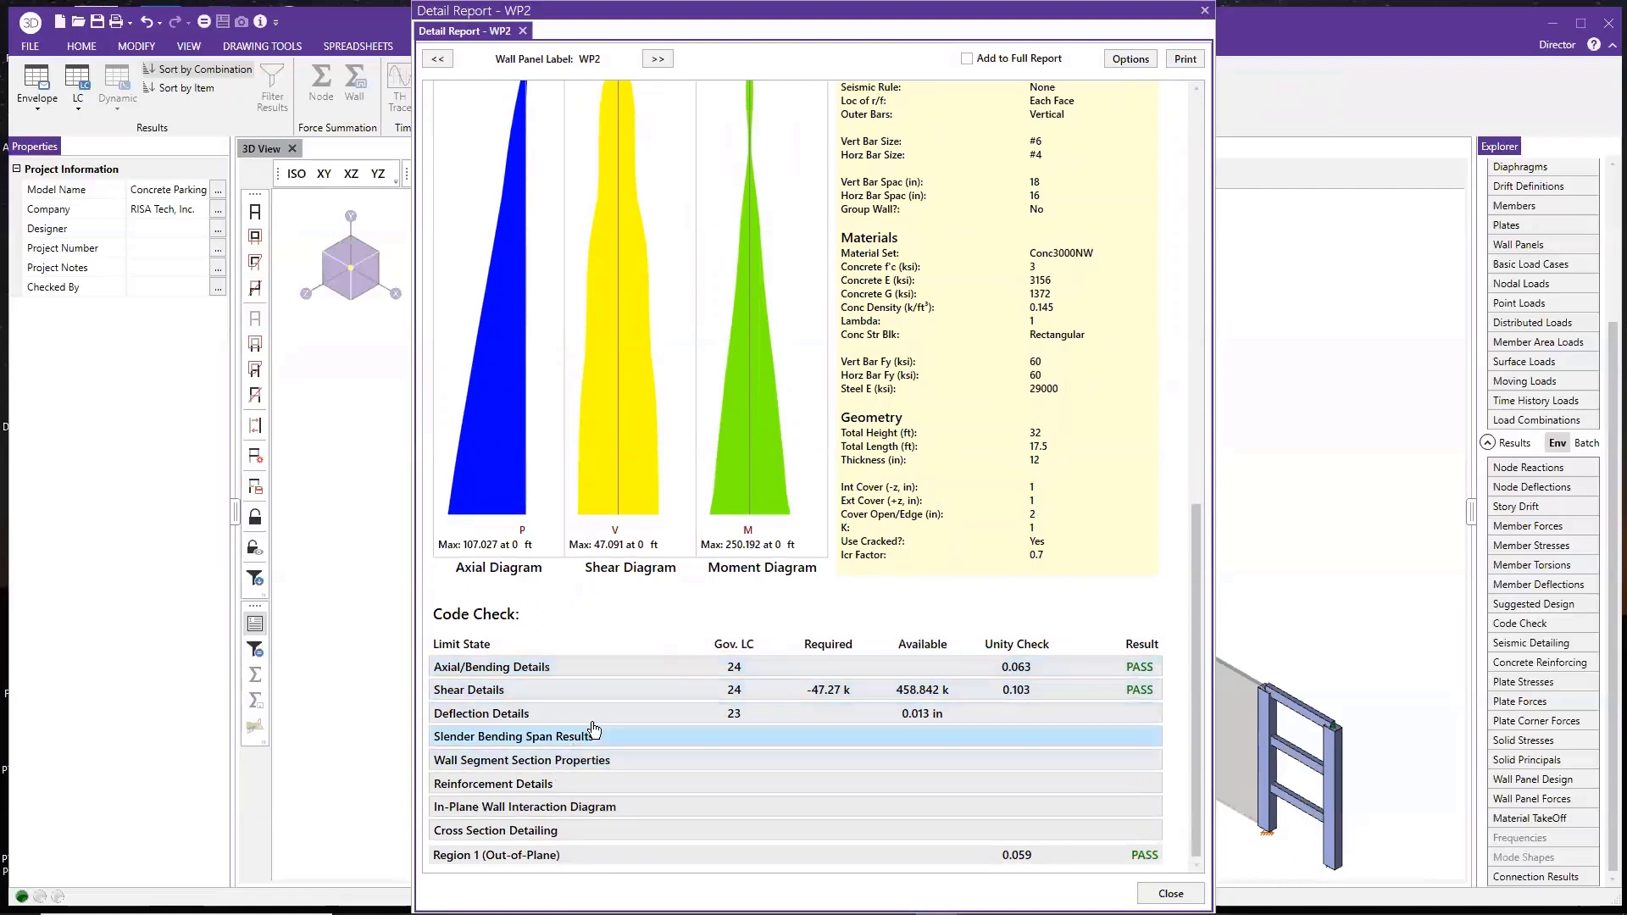
Review the axial/bending details, in-plane wall interaction diagram and cross section detailing for WP2, and close the detail report
left_click(612, 670)
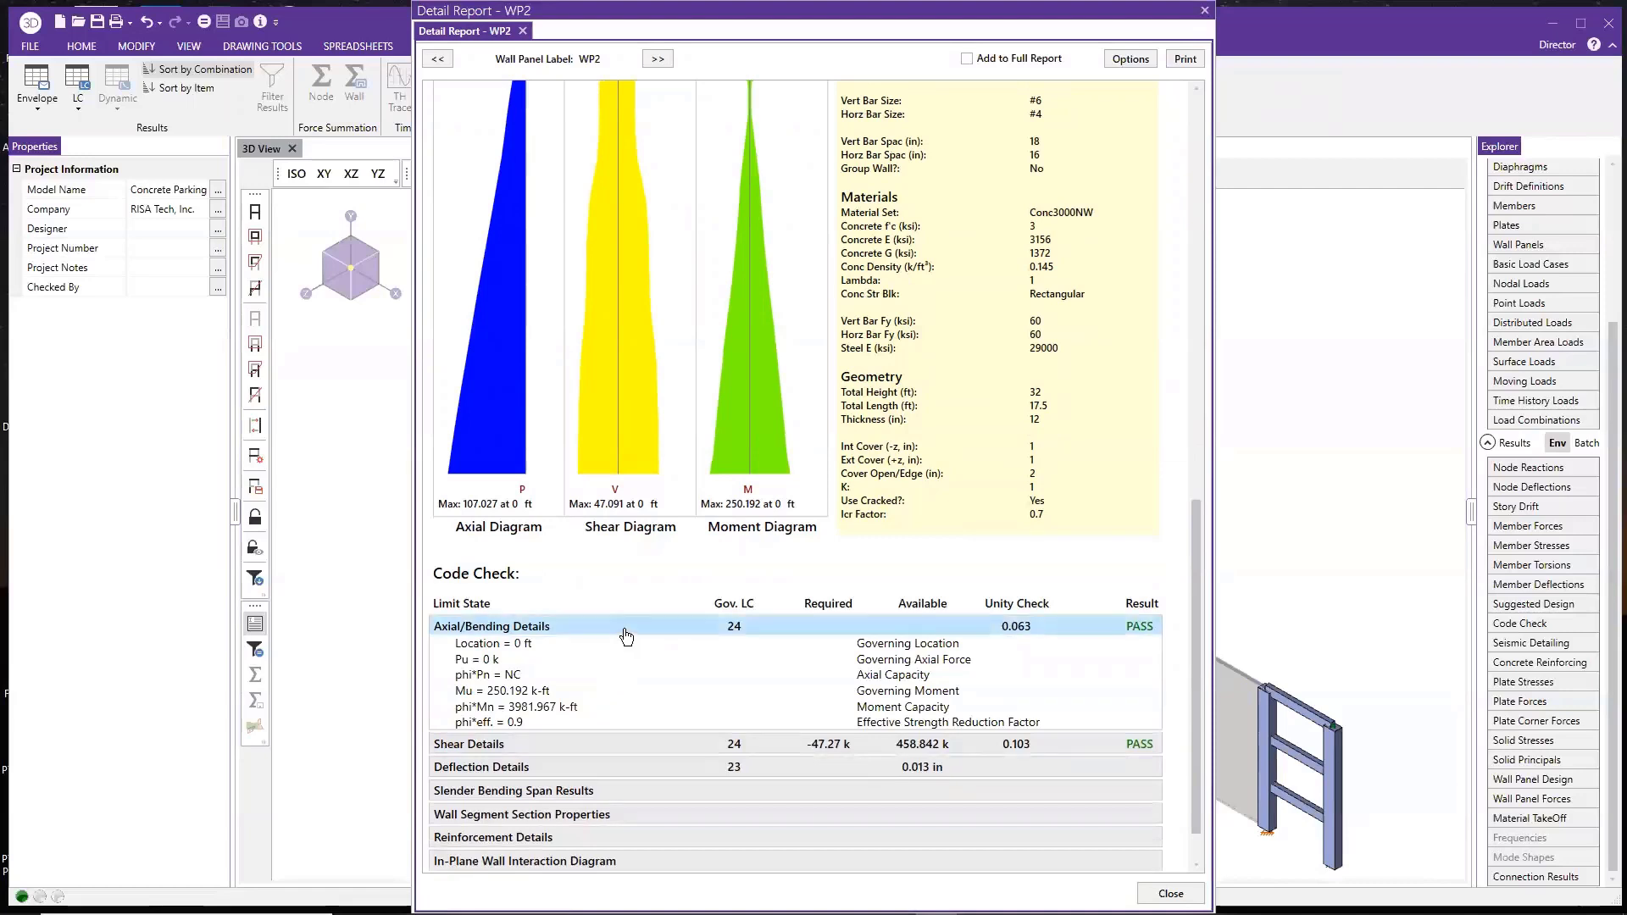
left_click(627, 636)
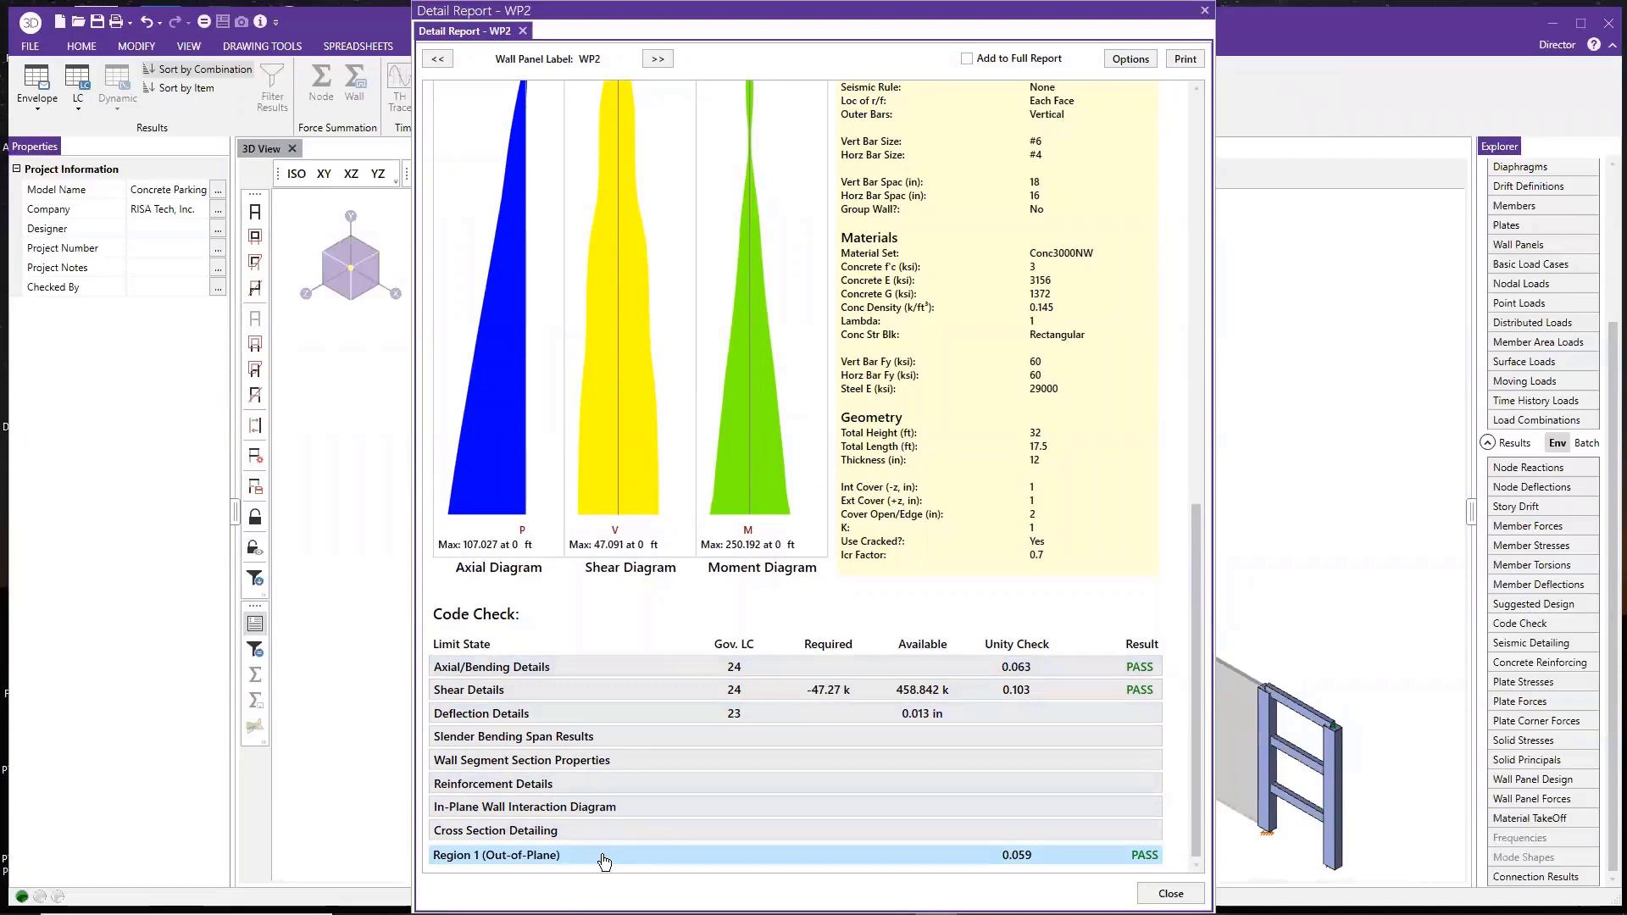
left_click(603, 807)
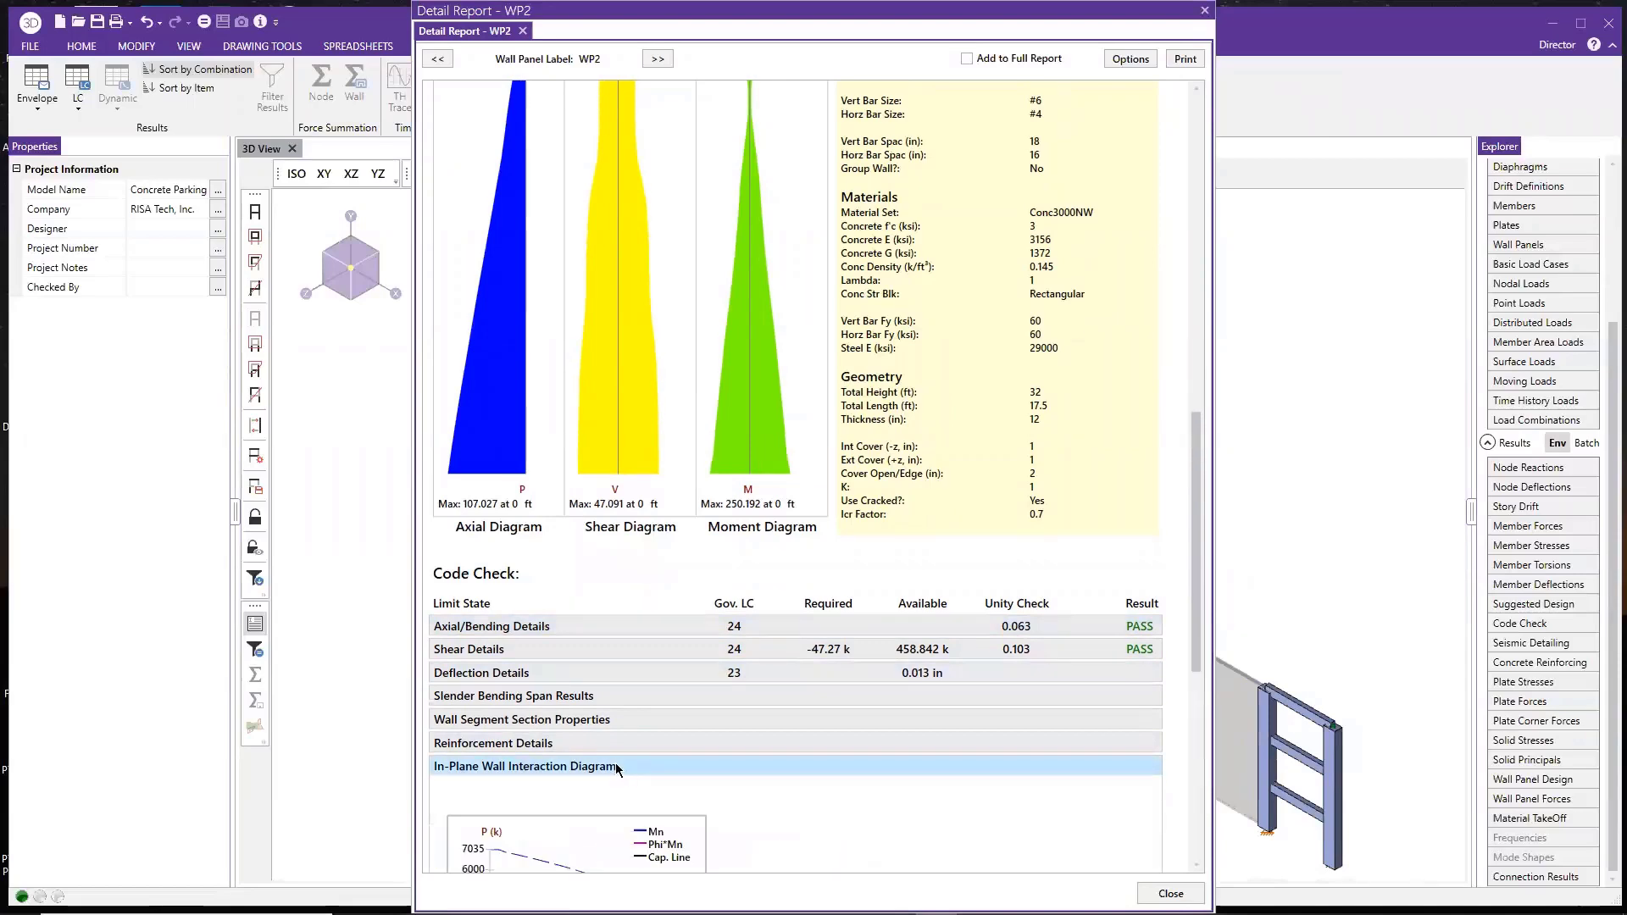
scroll(616, 769, "down", 3)
scroll(726, 751, "down", 10)
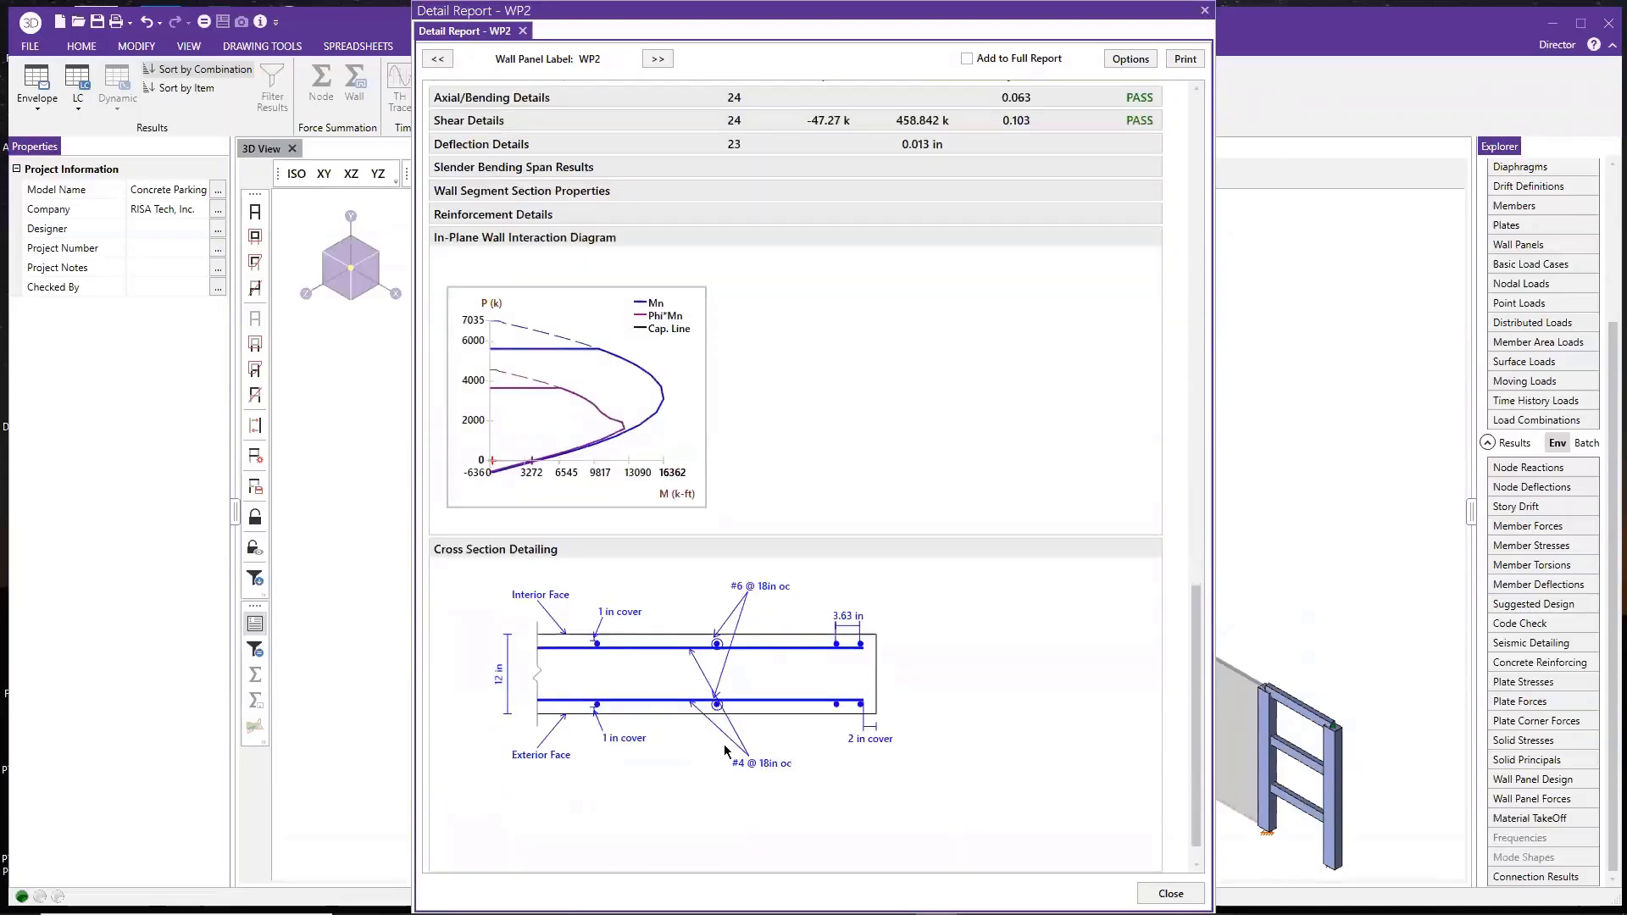
scroll(725, 751, "down", 1)
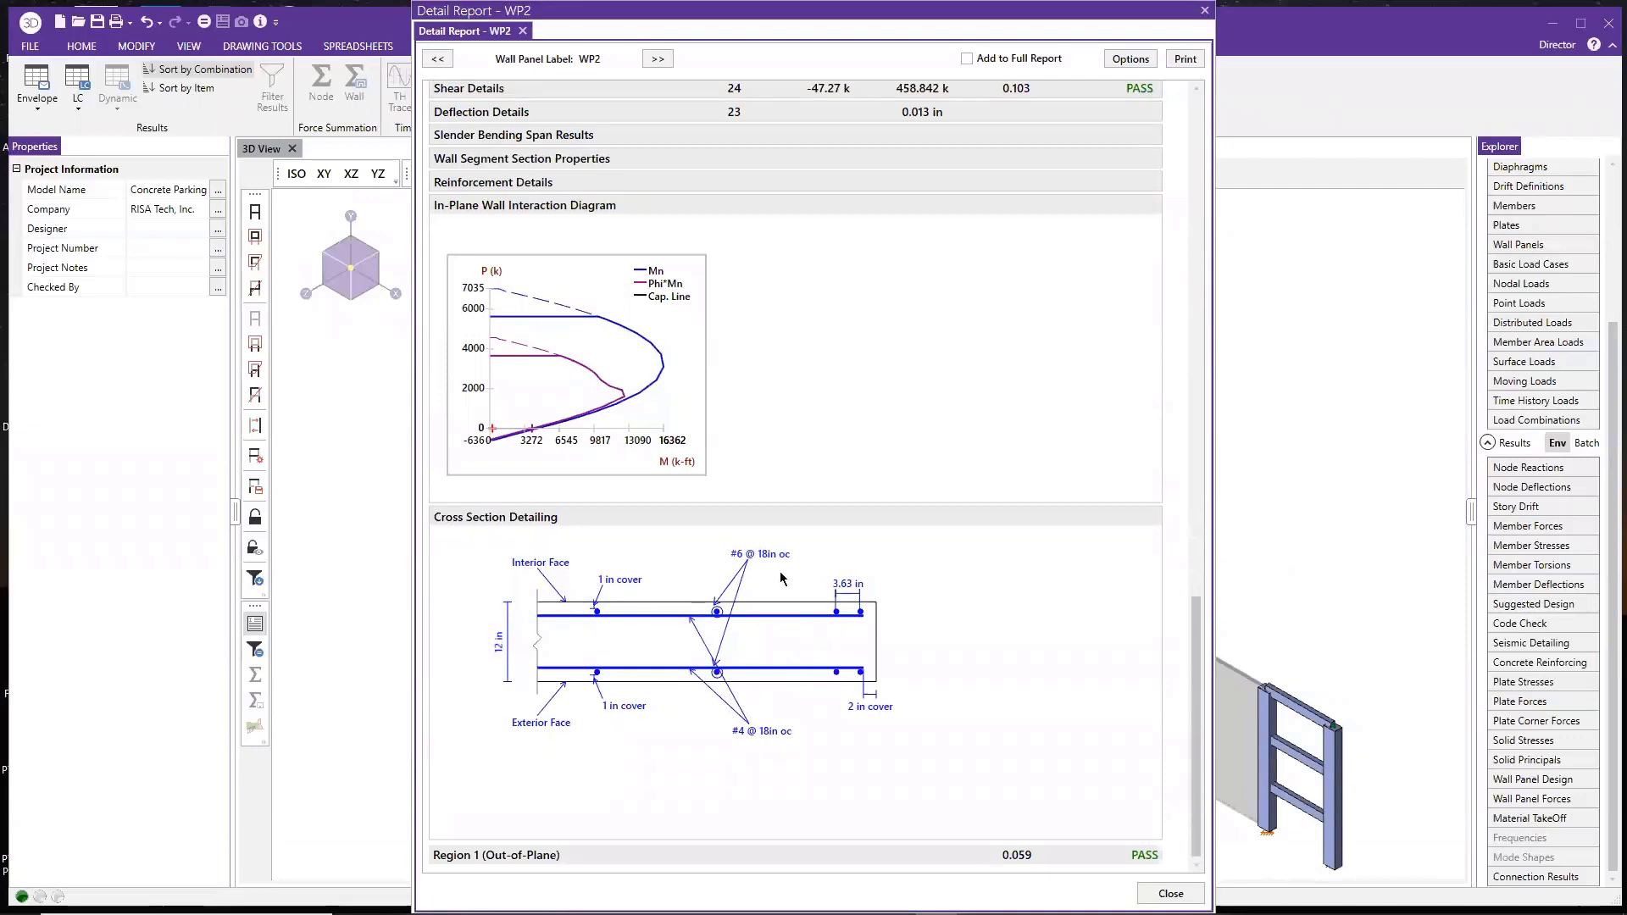
left_click(1205, 11)
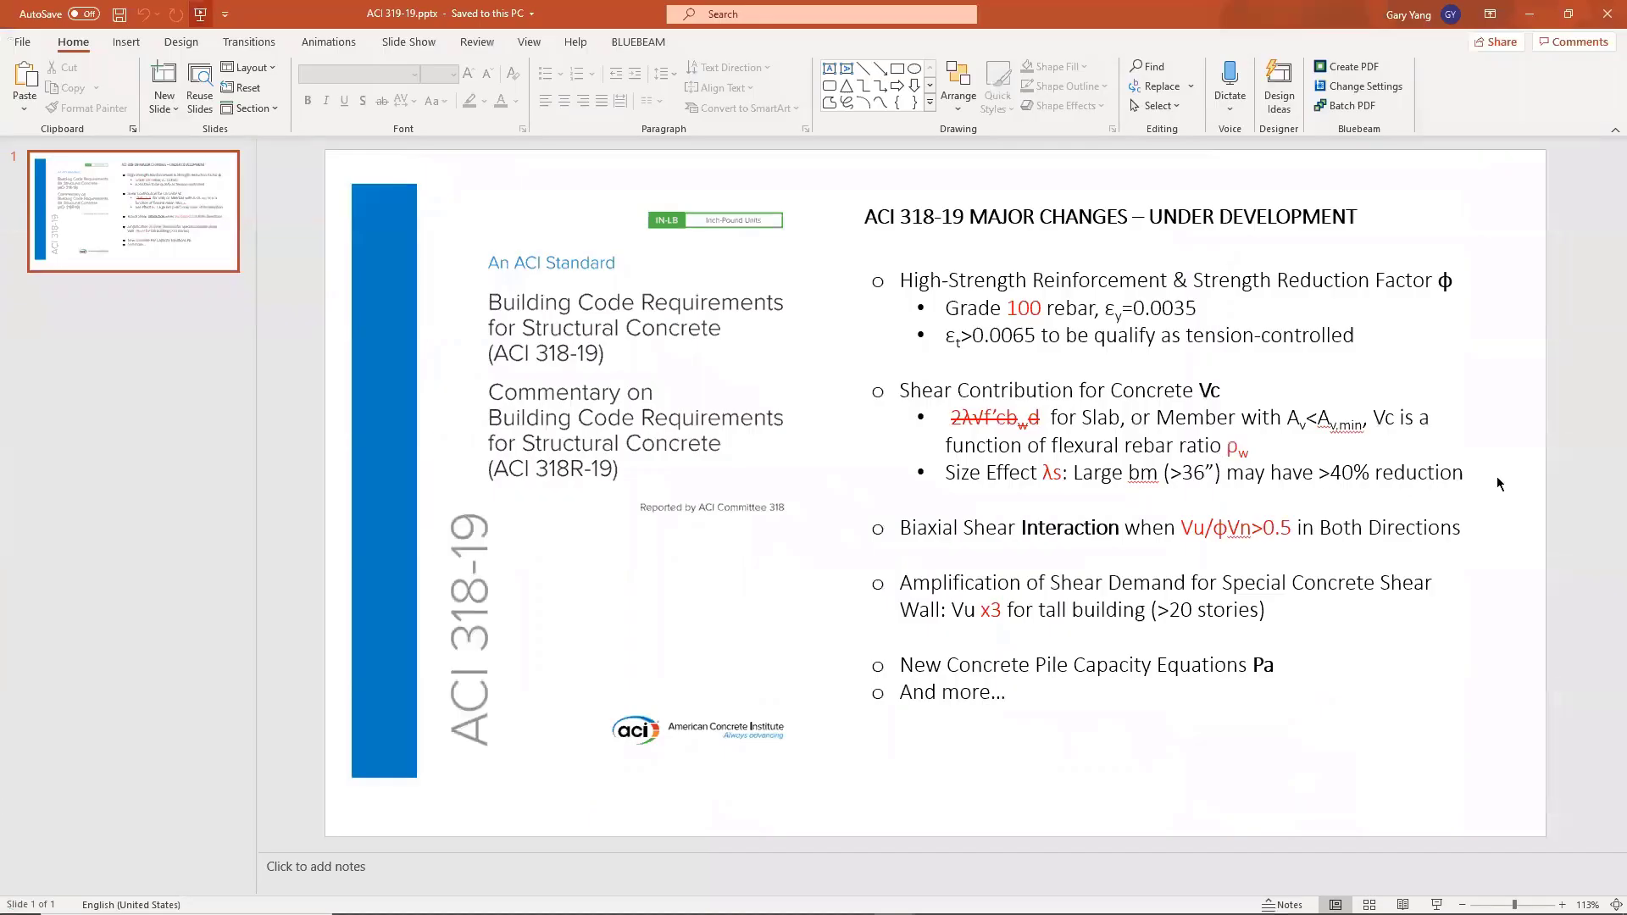
Switch to the ACI 318-19 presentation in PowerPoint and start its slide show to present the major code changes
key("F5")
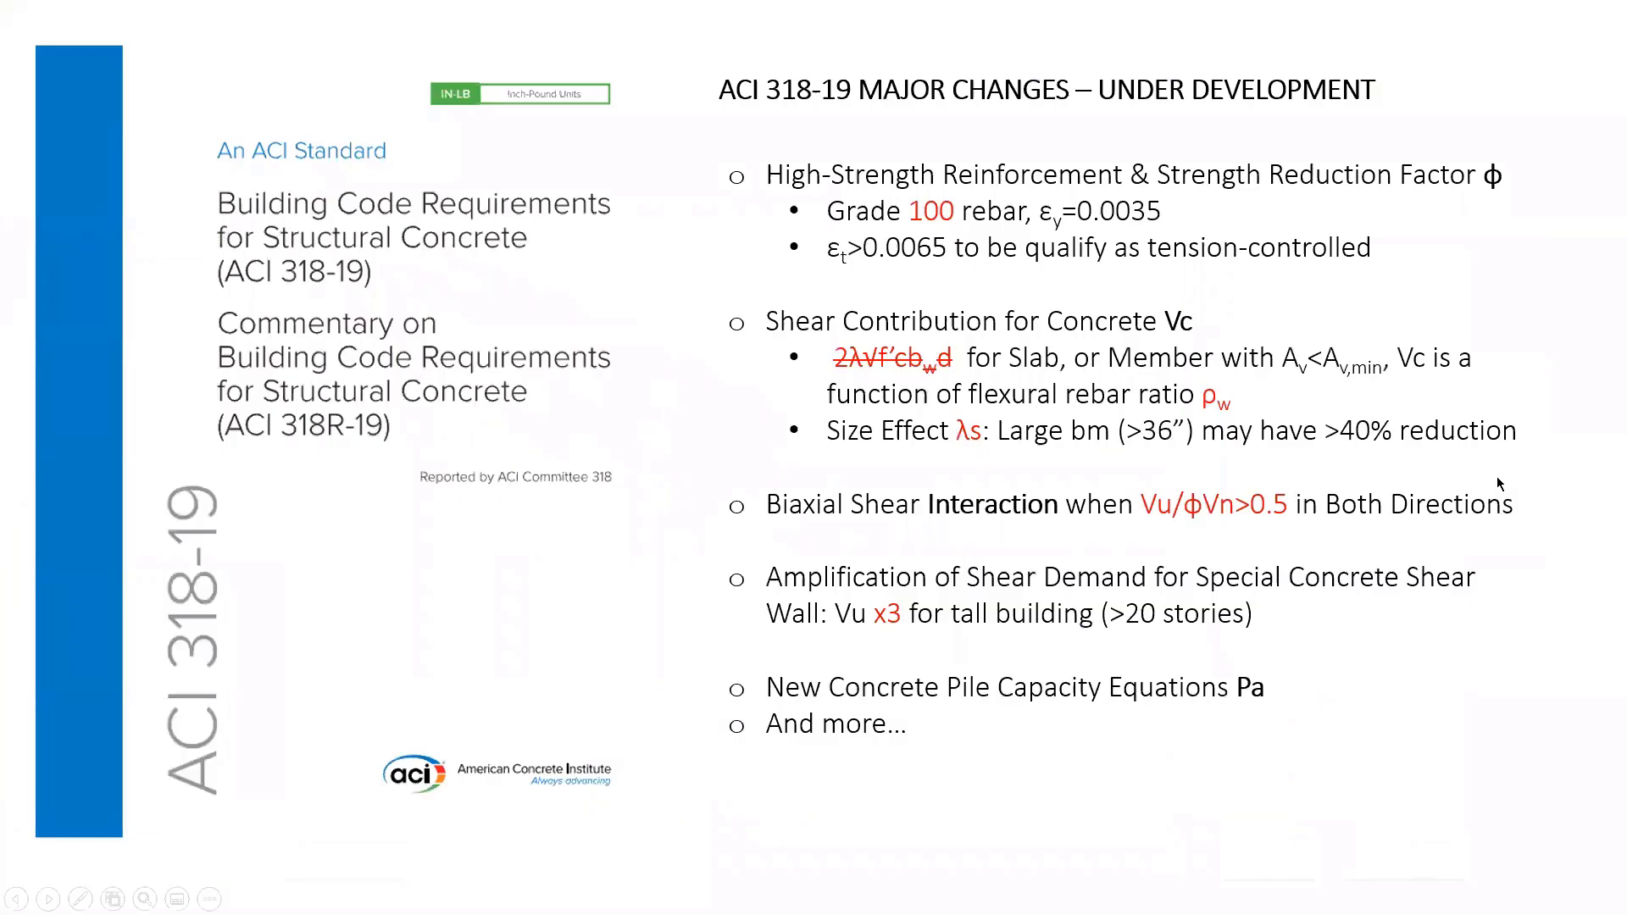